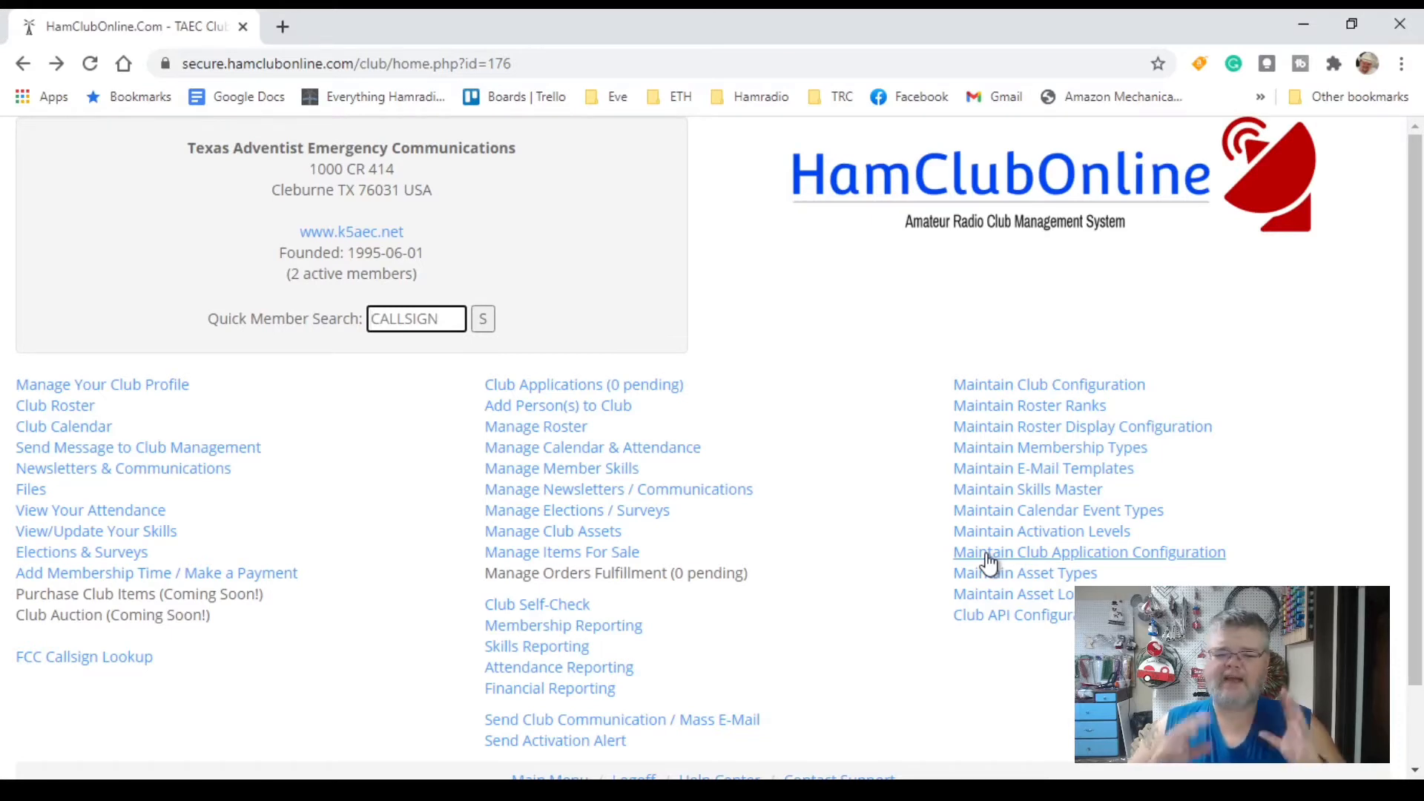
# Step: Open the club application configuration and set 'Allow Applicants via HamClubOnline?' to Yes
pyautogui.click(988, 557)
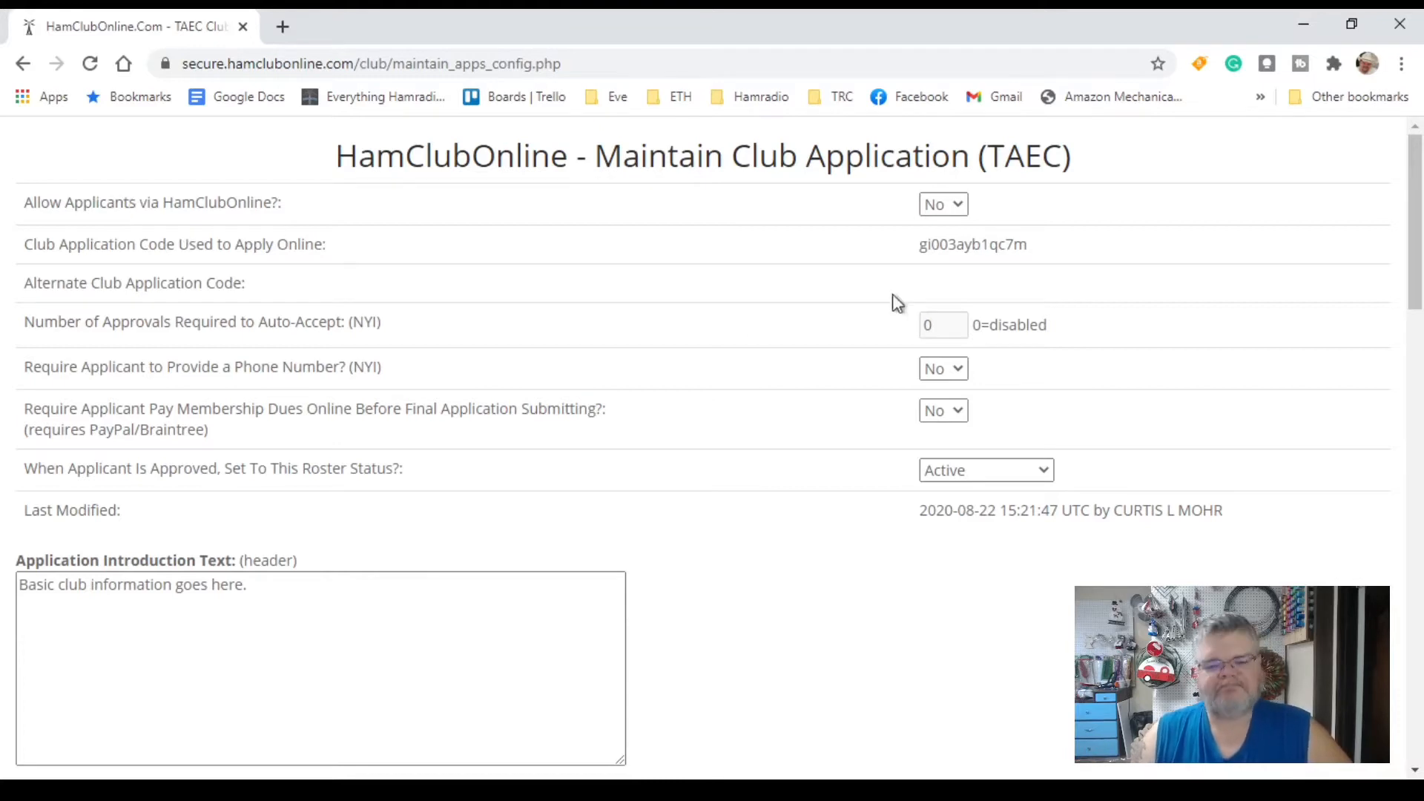
pyautogui.click(963, 215)
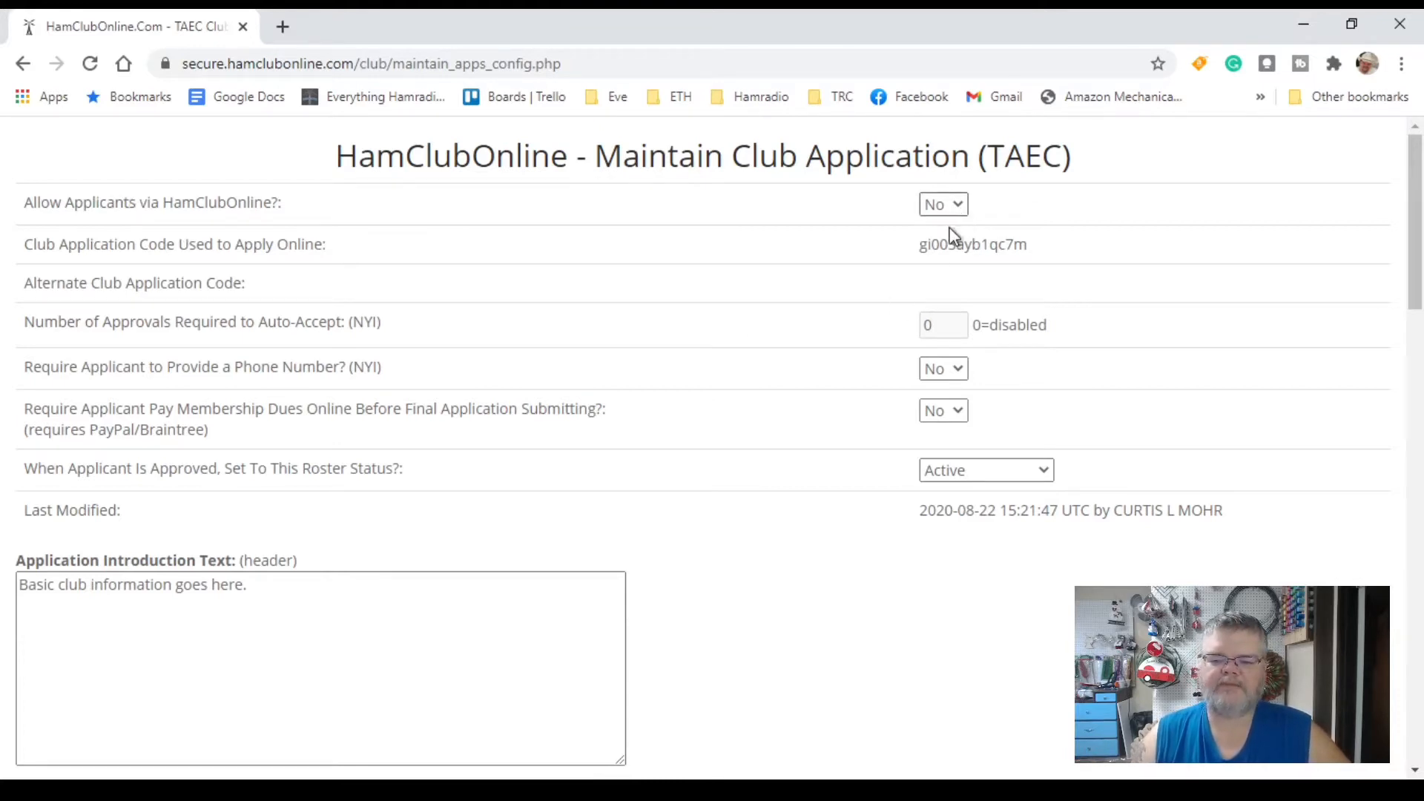
pyautogui.click(955, 236)
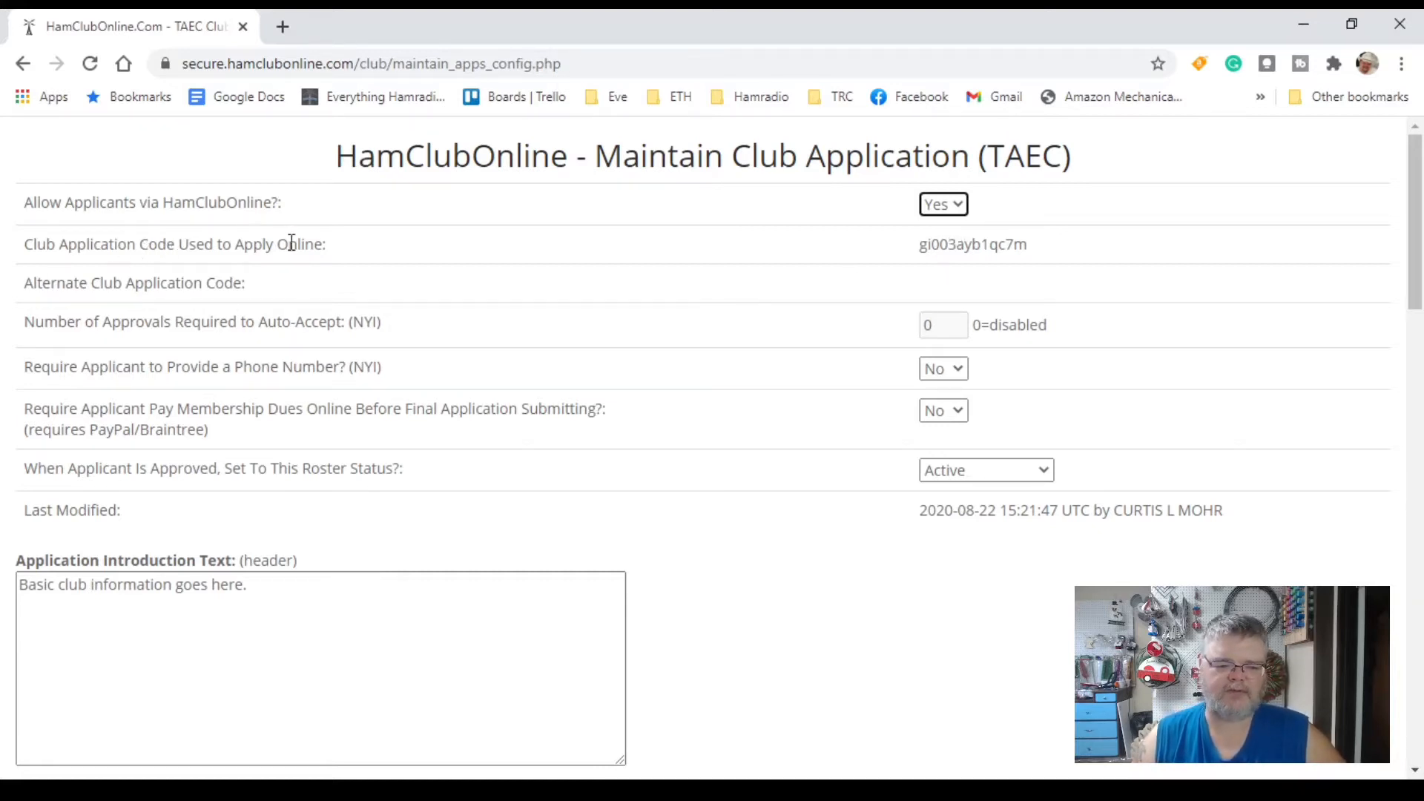
pyautogui.moveTo(937, 251); pyautogui.dragTo(998, 249)
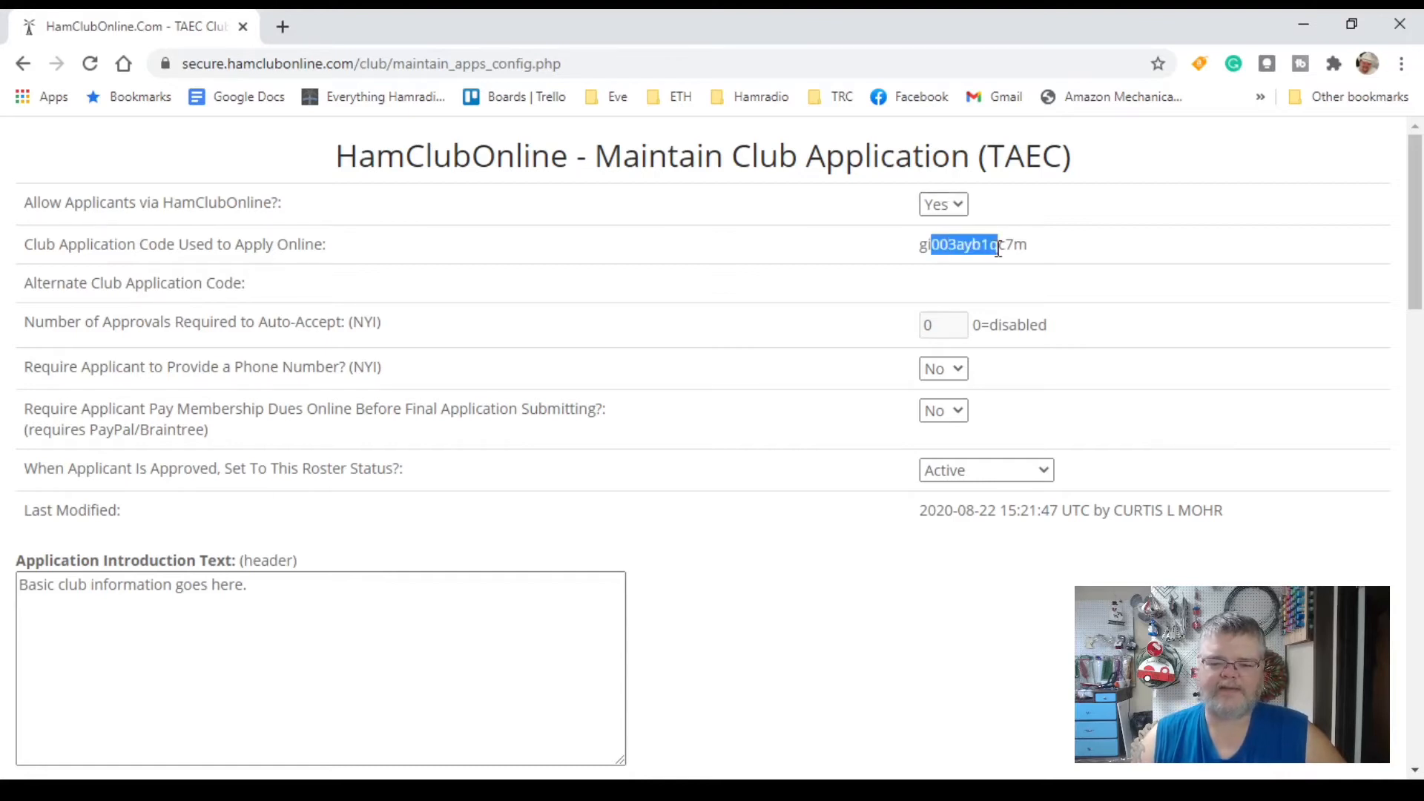
pyautogui.click(1025, 245)
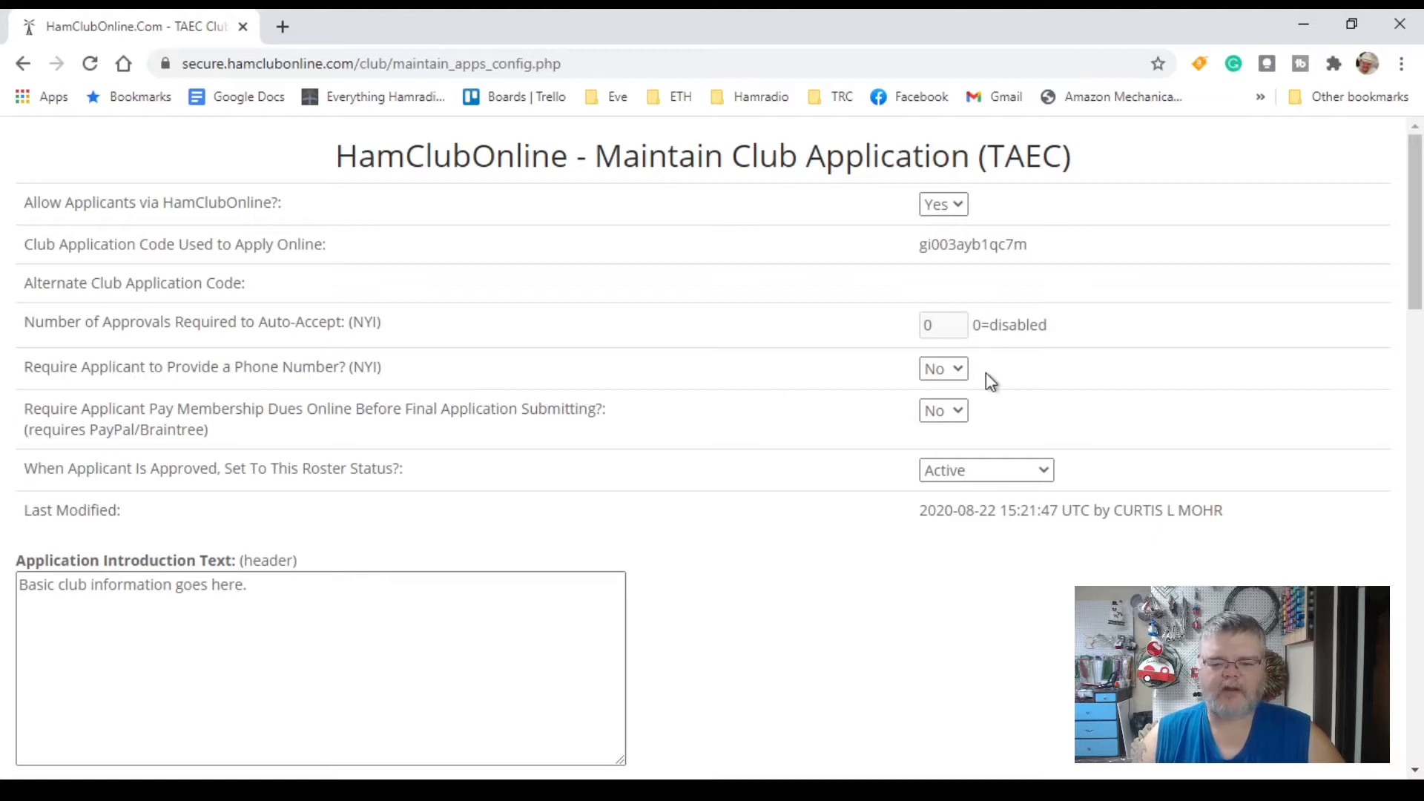
# Step: Set 'Require Applicant to Provide a Phone Number?' to Yes and check that approved applicants become Active
pyautogui.click(947, 391)
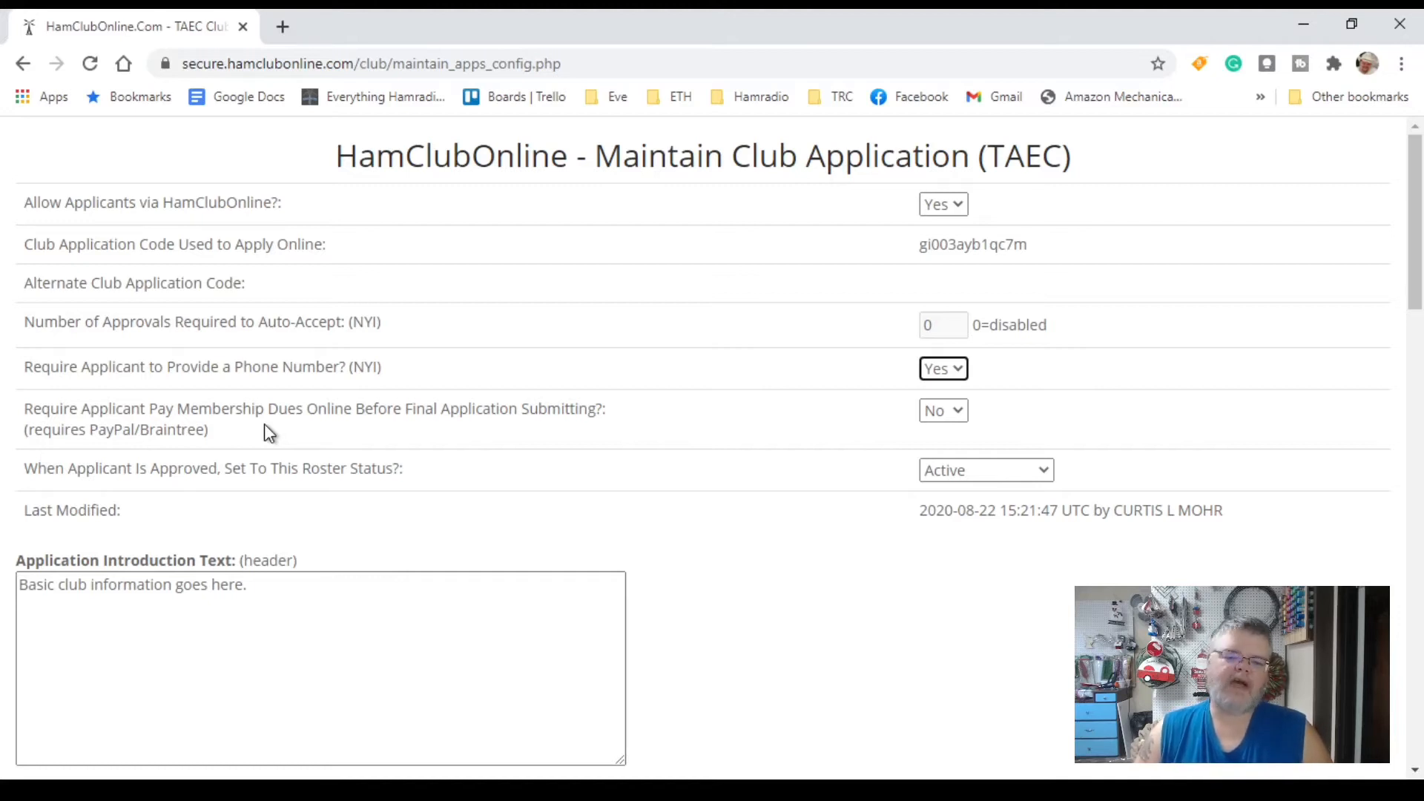
pyautogui.click(951, 425)
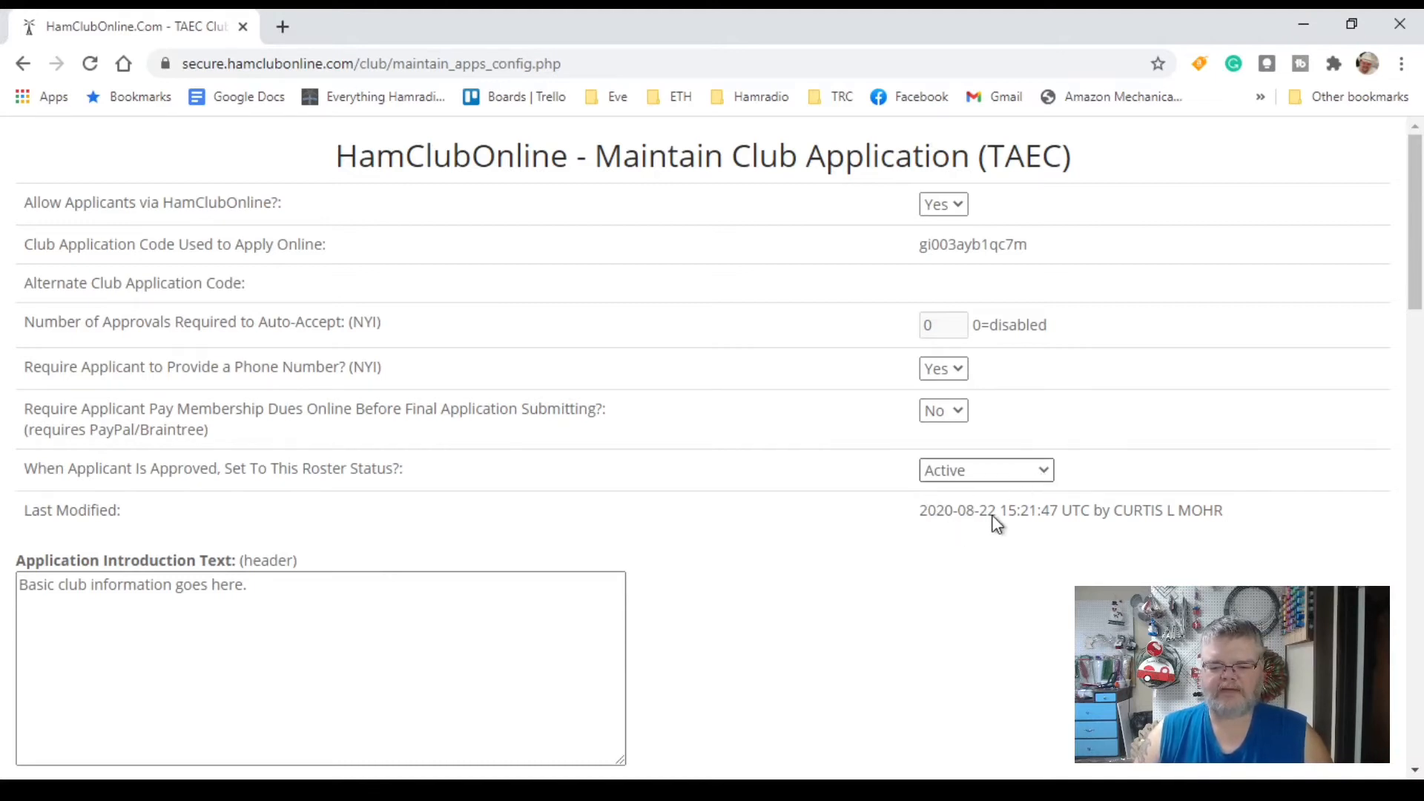
pyautogui.click(975, 500)
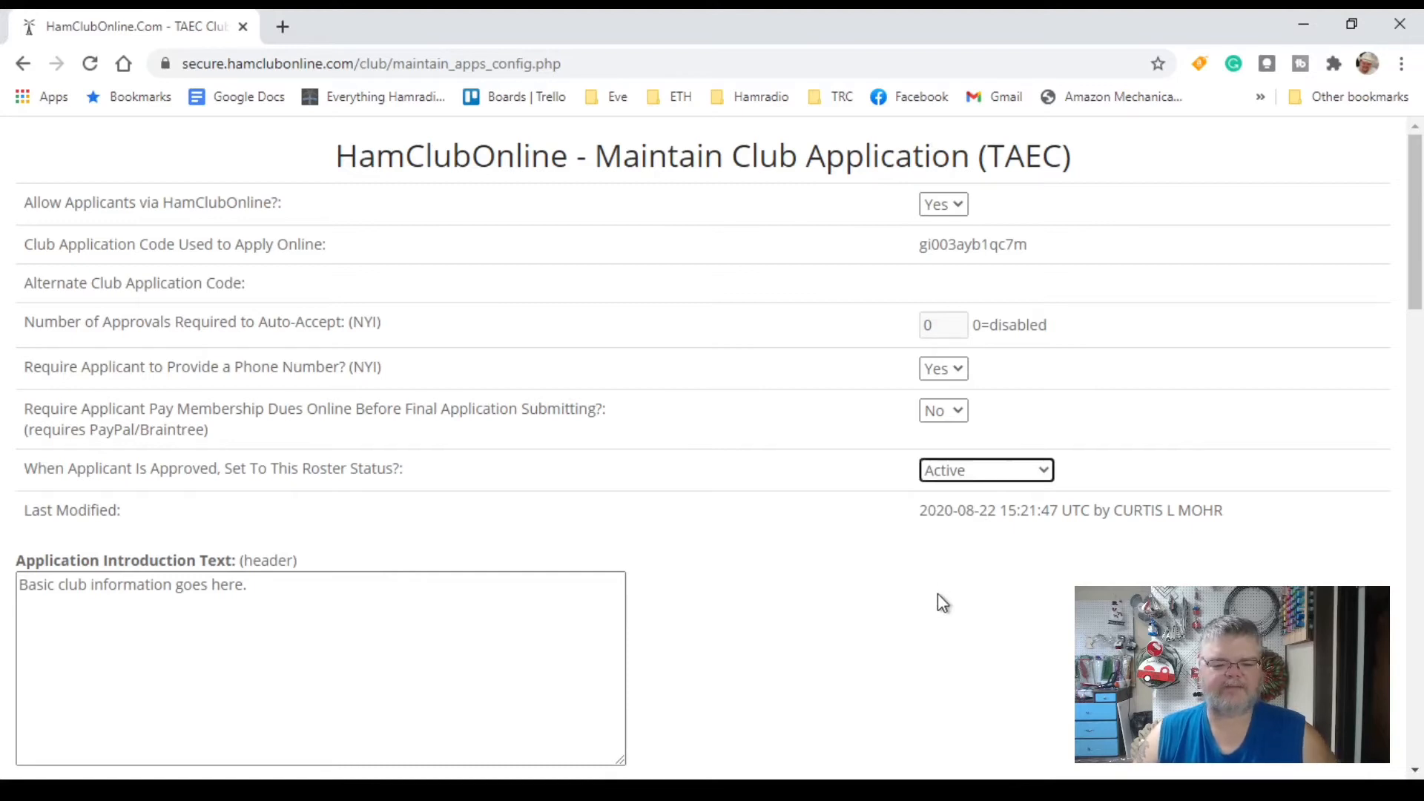
# Step: Delete all the placeholder text from the Application Introduction Text box
pyautogui.scroll(-3, 938, 595)
pyautogui.scroll(-3, 938, 595)
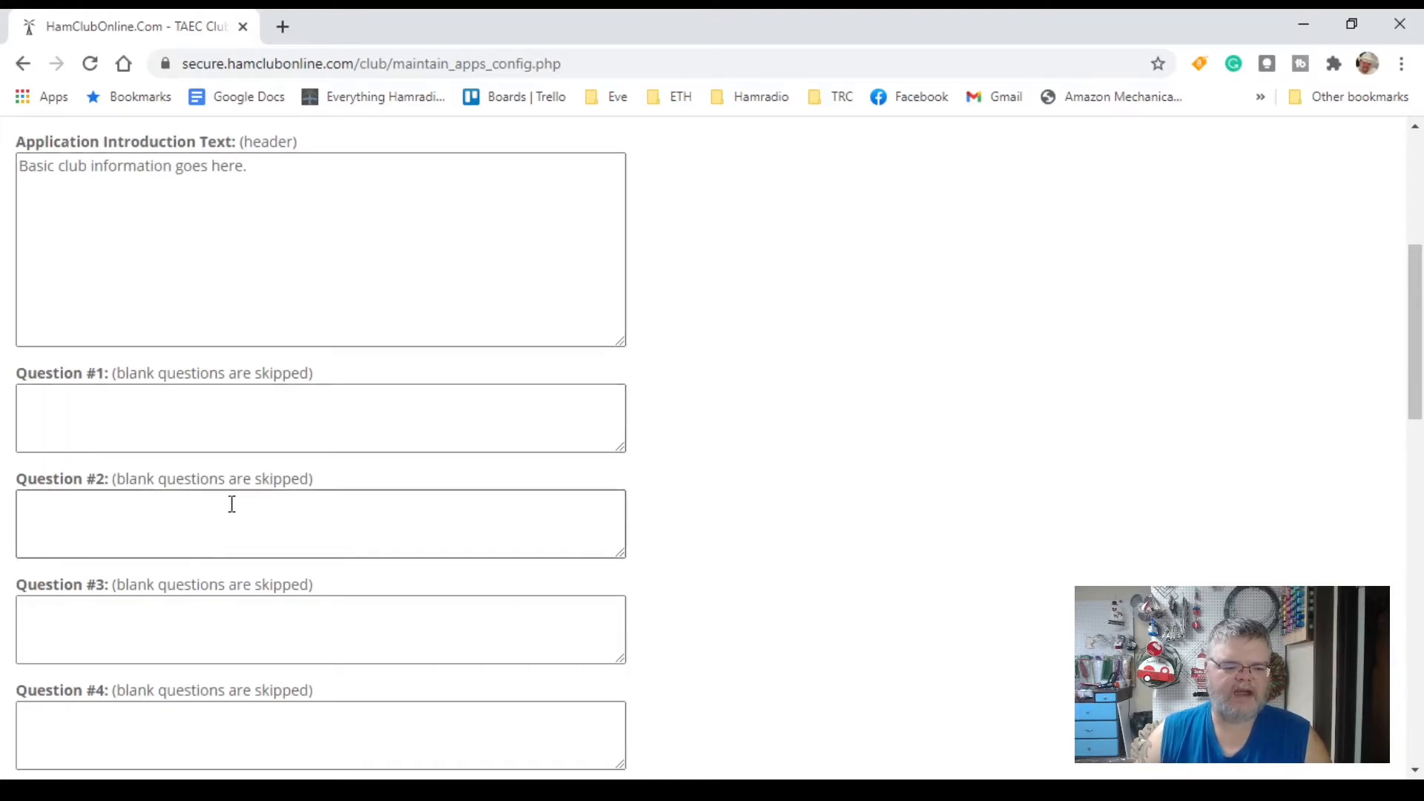
pyautogui.scroll(-3, 233, 503)
pyautogui.scroll(-14, 233, 503)
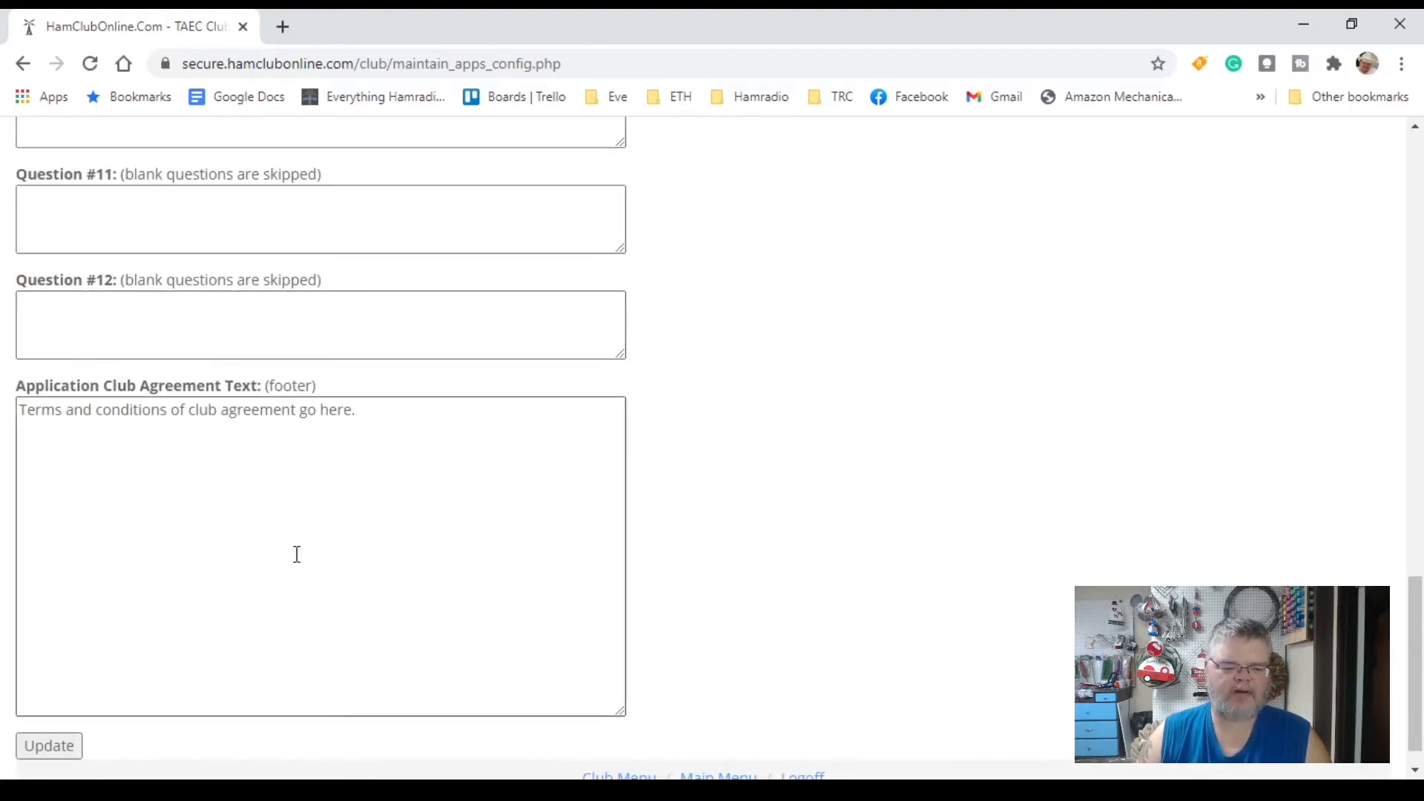
pyautogui.scroll(11, 296, 555)
pyautogui.scroll(8, 296, 555)
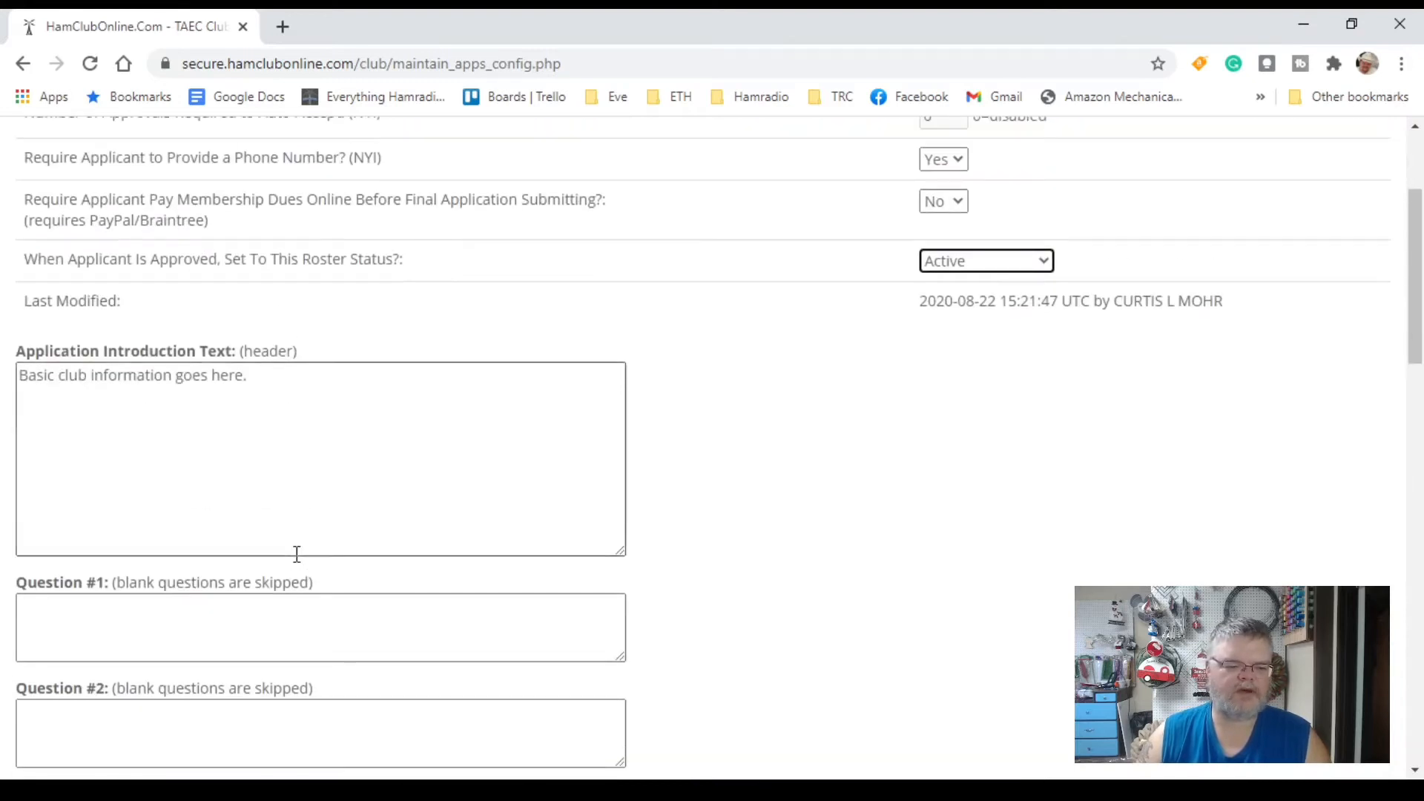
pyautogui.click(305, 413)
pyautogui.hotkey('ctrl', 'a')
pyautogui.press('BackSpace')
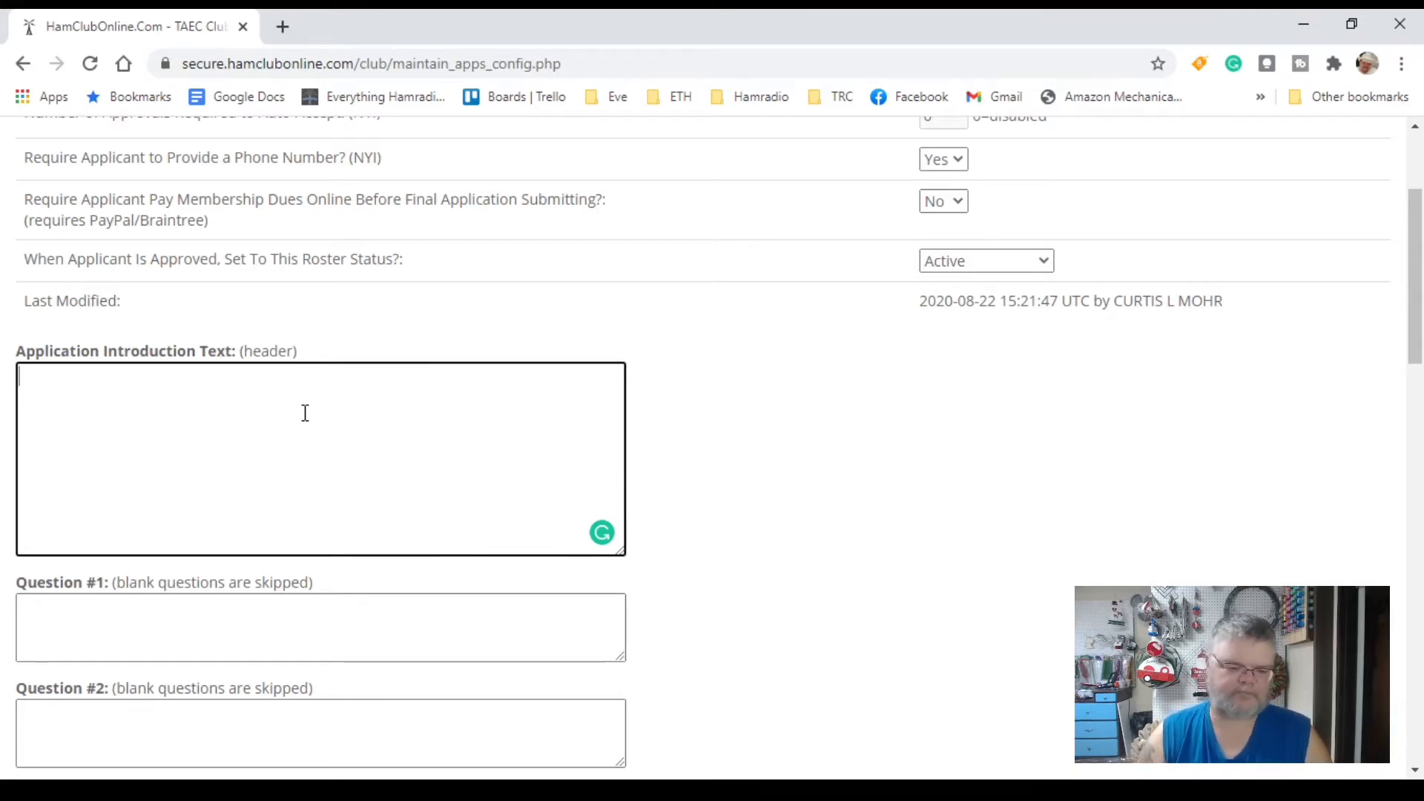
# Step: Paste the prepared welcome and Texas Adventist Emergency Communications history into the Application Introduction Text box
pyautogui.write("Thank you for applying to Texas Adventist Emergency Communications(TAEC)! This club's function is to provide amateur radio communications and other assistance to the Adventist Disaster Relief Program in the state of Texas. We also provide support for other local agencies in our home club area including Police departments, Red Cross, Salvation Army, Local emergency management, and others.  Our club was started after a several thousand dollar cell phone bill was received after the Houston flooding in 1994. The following year, TAEC was started and has been assisting with communications ever since.")
pyautogui.scroll(-3, 305, 413)
pyautogui.click(302, 409)
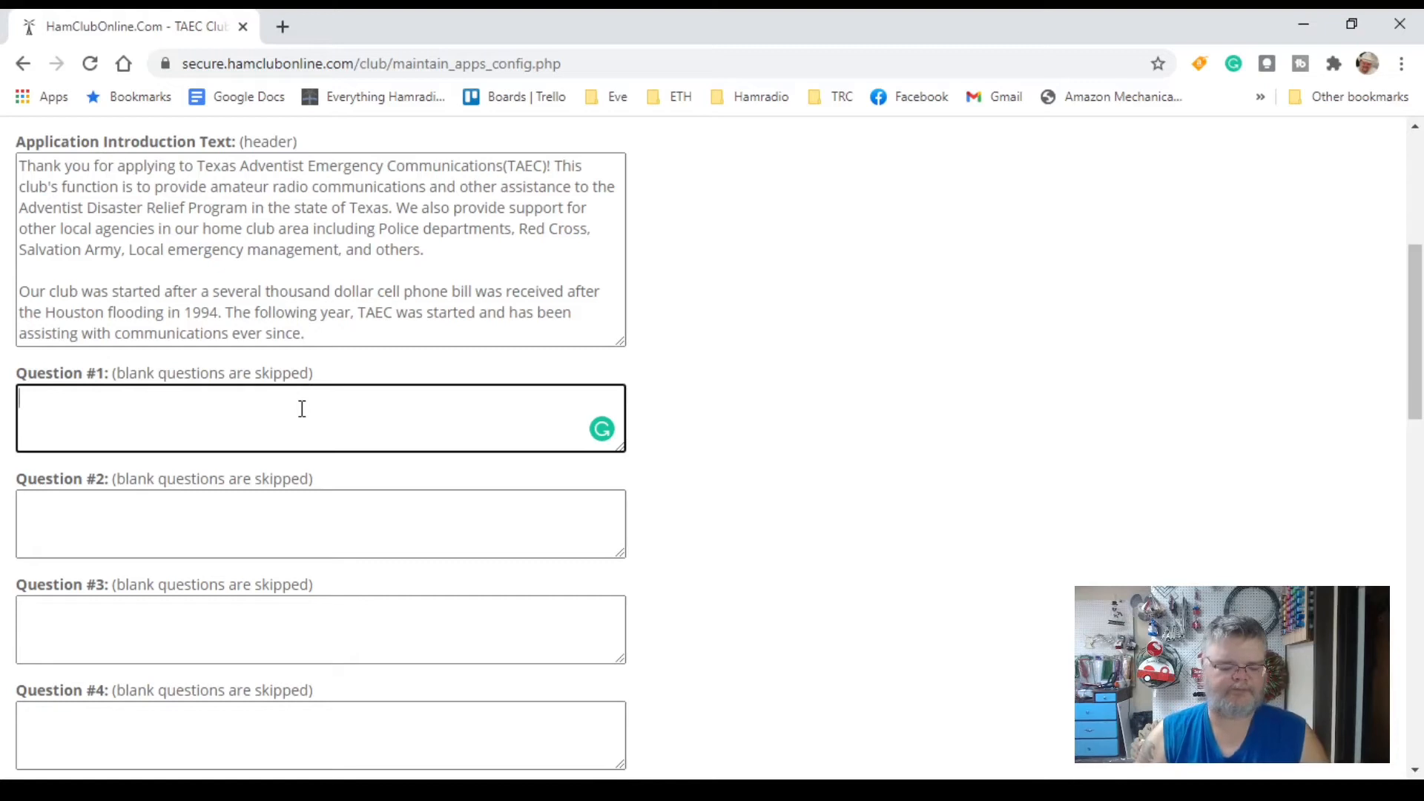
# Step: Enter questions 1–3 asking for full legal name, date of birth, and license class held
pyautogui.write('What is your ')
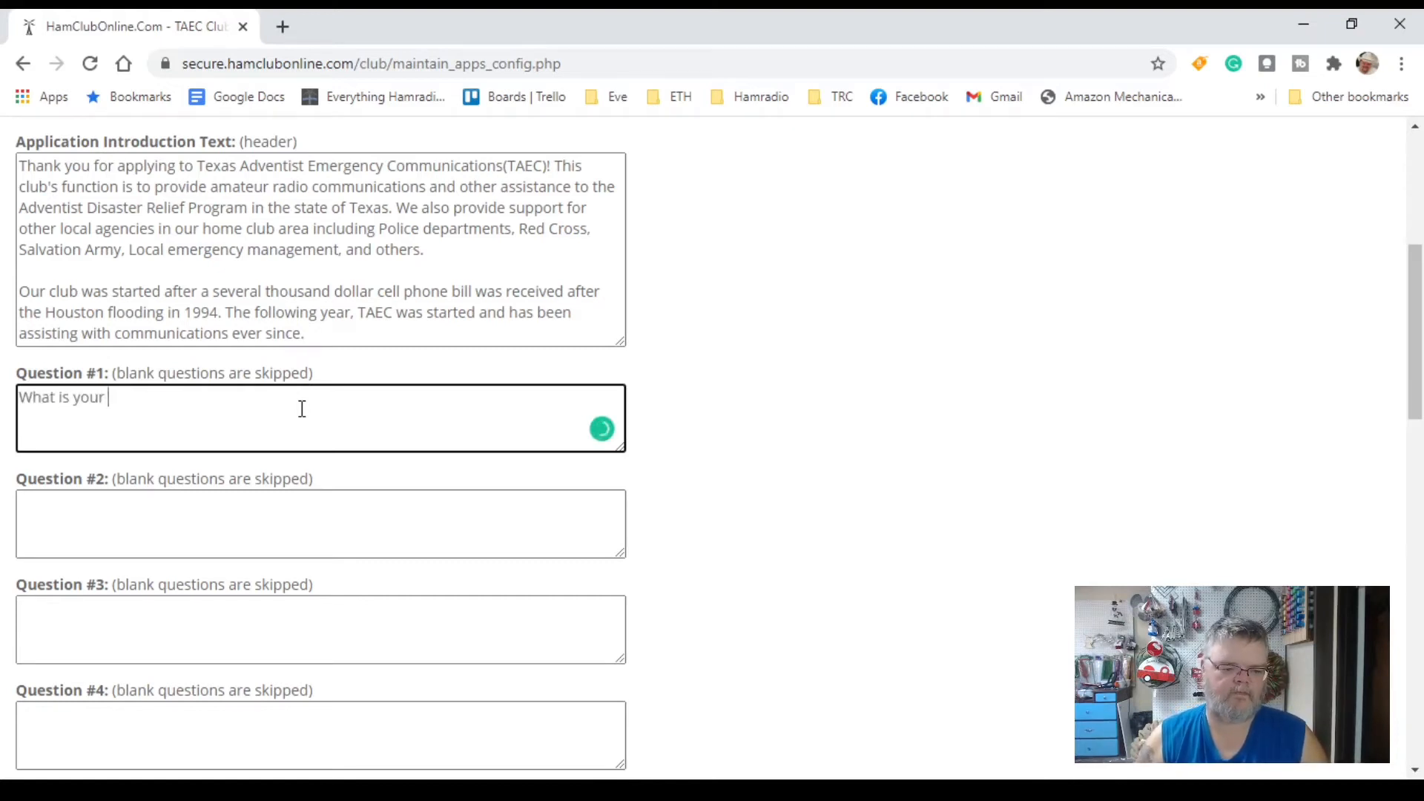
pyautogui.write('full legal name?')
pyautogui.press('Tab')
pyautogui.write('What is your Date of Bir')
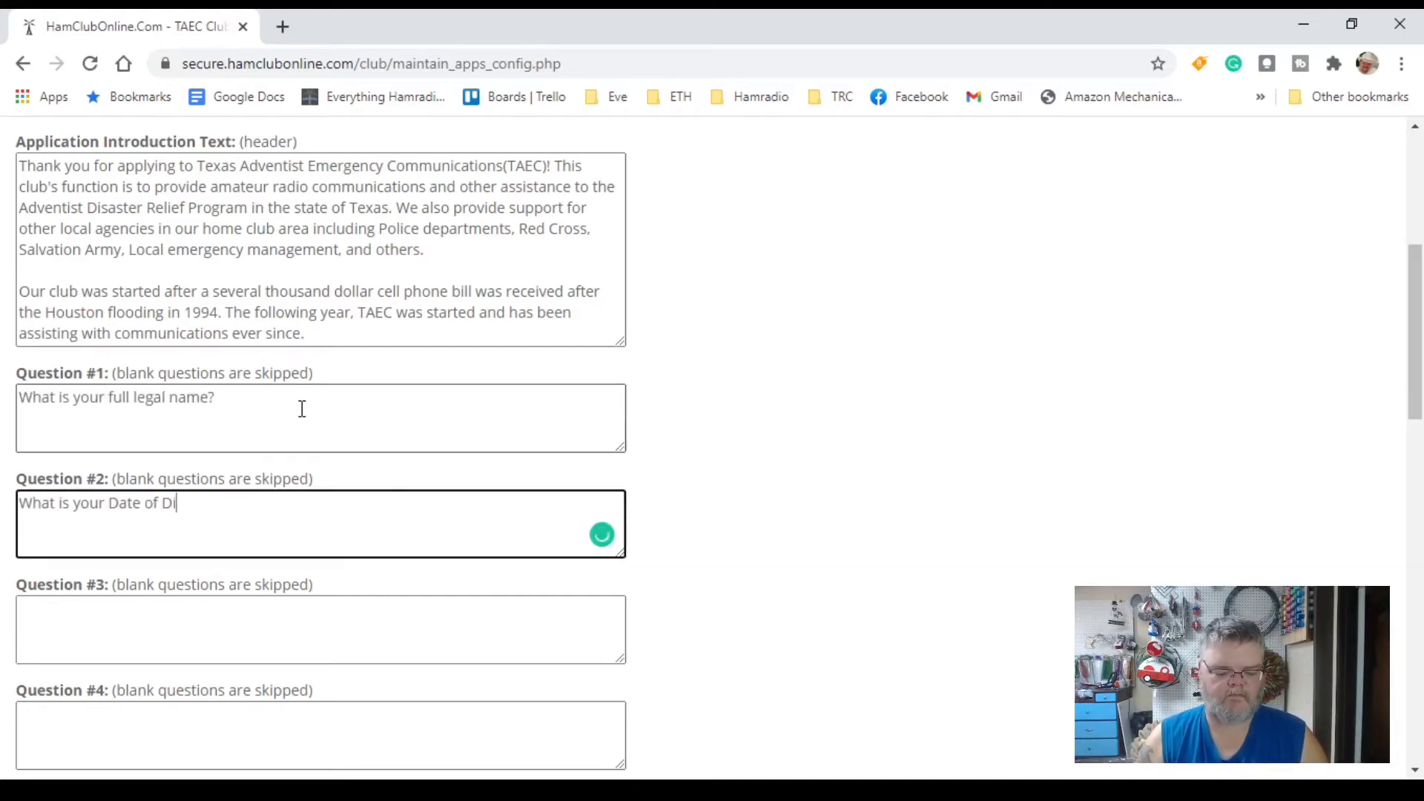
pyautogui.press('BackSpace')
pyautogui.press('BackSpace')
pyautogui.press('BackSpace')
pyautogui.write('birth?')
pyautogui.press('Tab')
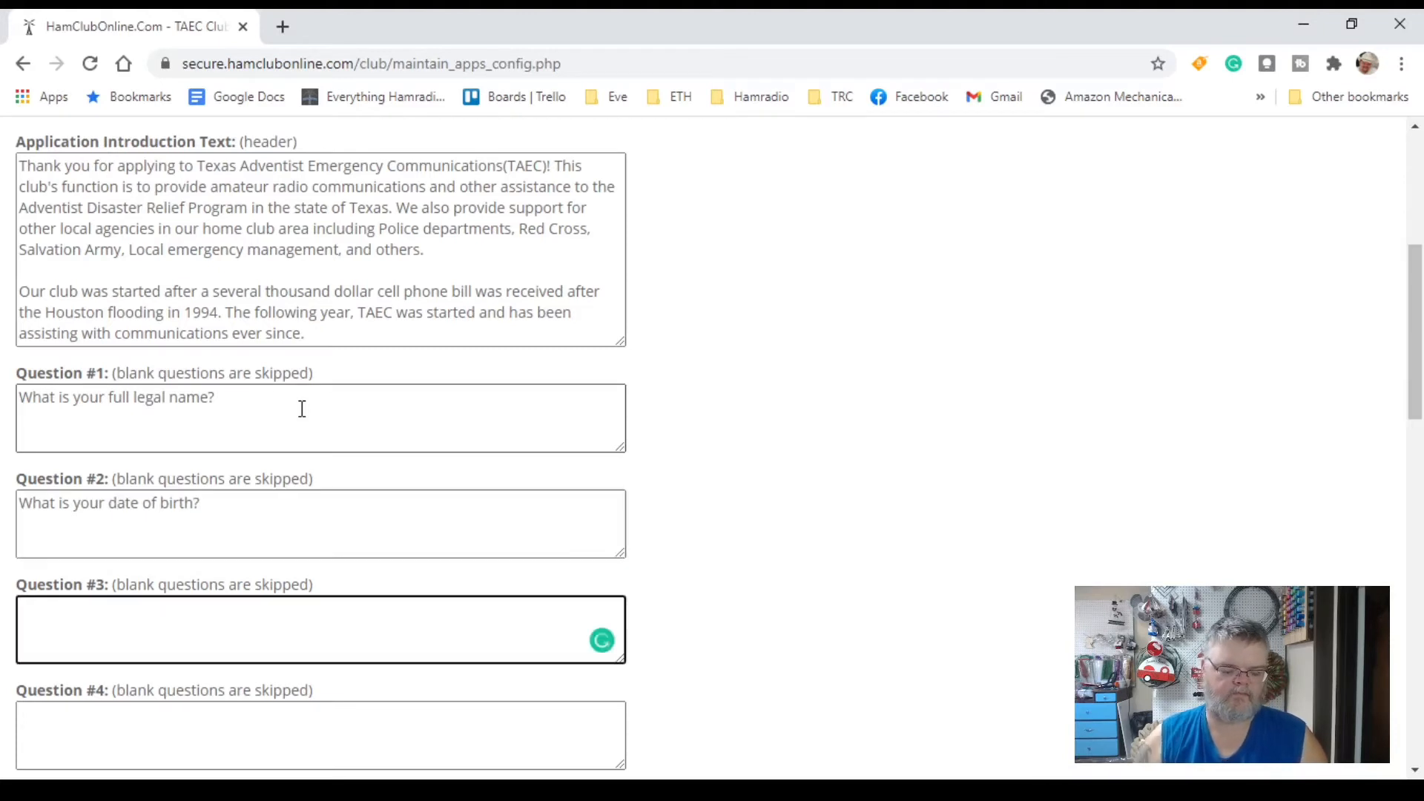
pyautogui.write('What class license do you hold?')
pyautogui.press('Tab')
# Step: Add question 4 'What is your physical address?' and question 5 'What is your phone number?'
pyautogui.scroll(-3, 302, 408)
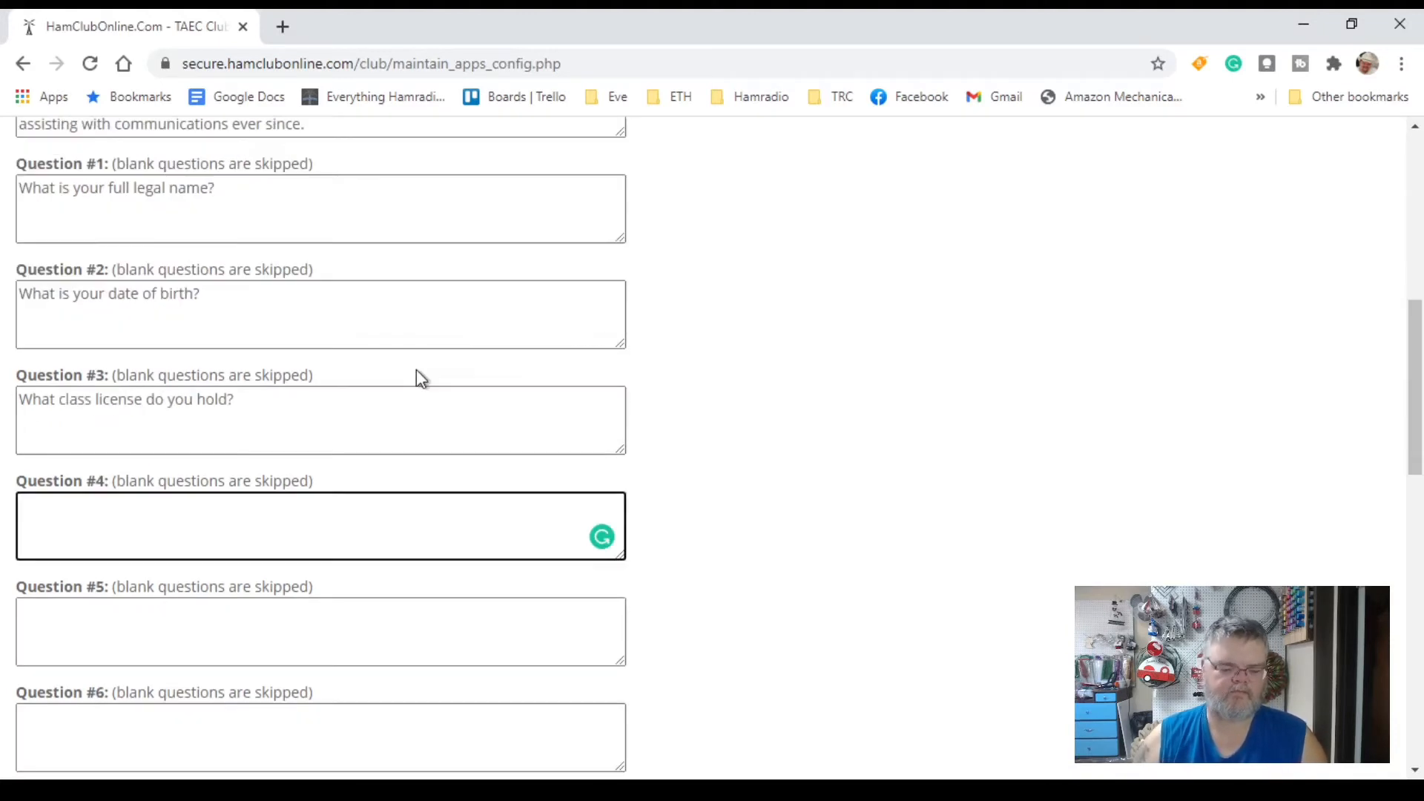
pyautogui.write('What is your phyical add')
pyautogui.write('ress?')
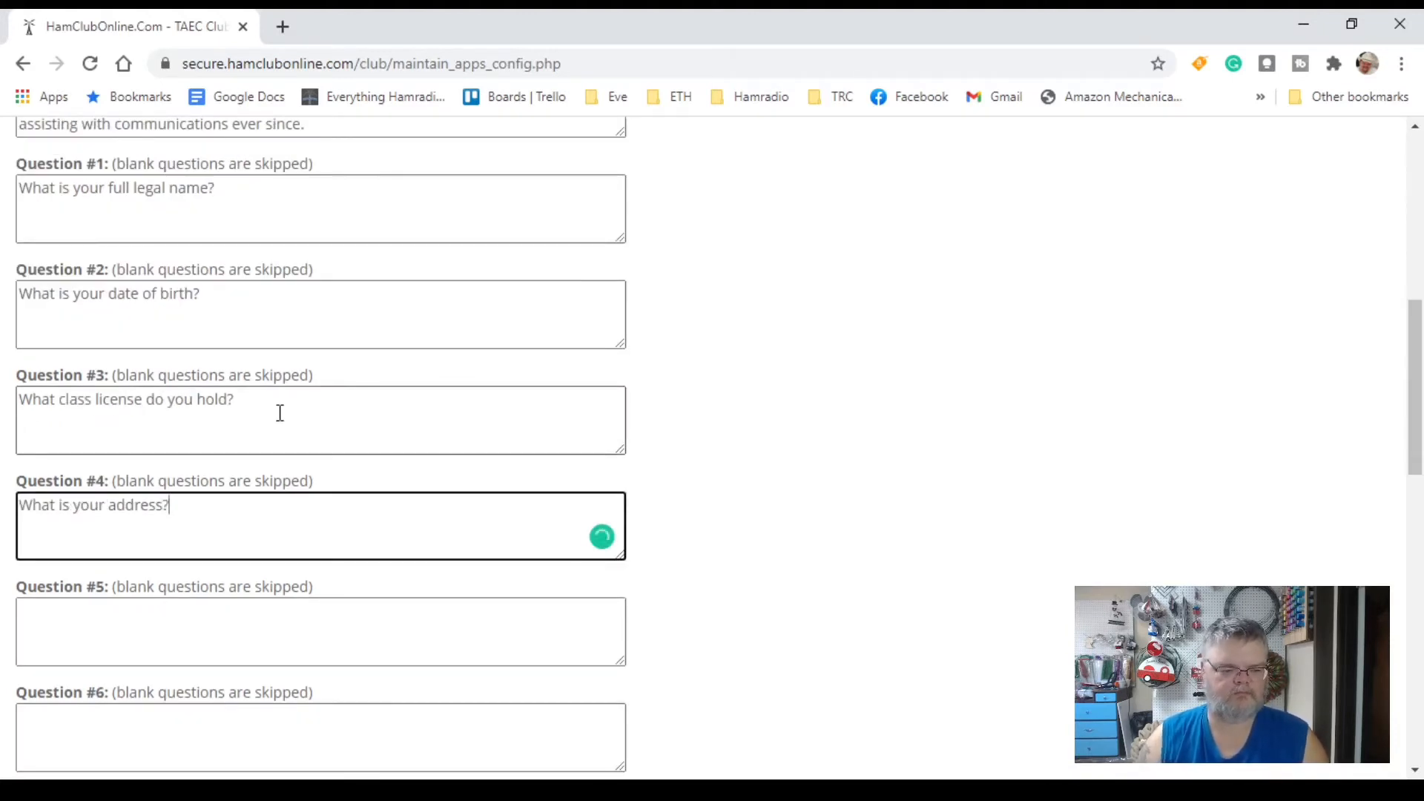
pyautogui.press('Tab')
pyautogui.click(112, 506)
pyautogui.write('phyical')
pyautogui.click(126, 654)
pyautogui.write('What is your phone number?')
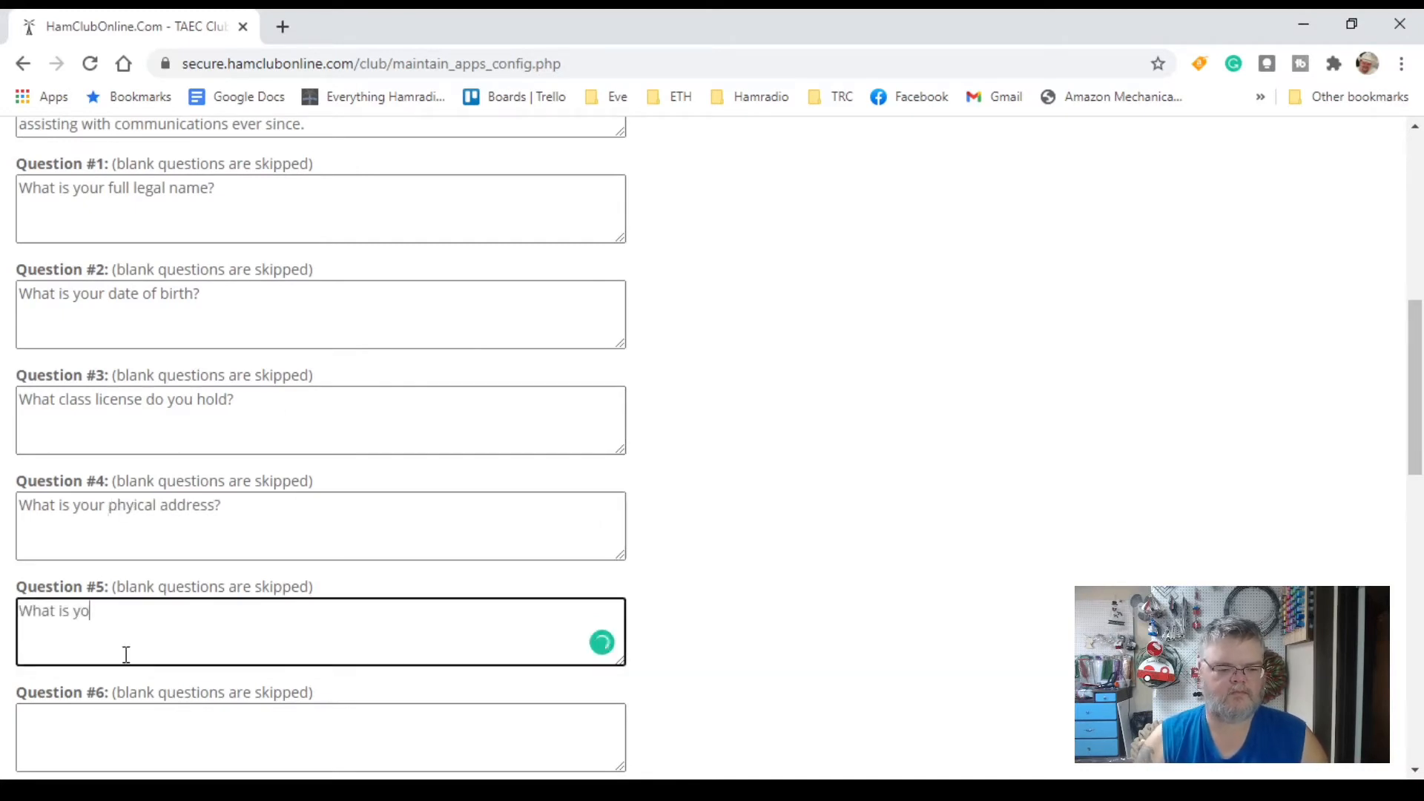
pyautogui.click(130, 506)
pyautogui.write('s')
# Step: Add question 6 about existing certifications and question 7 about disaster-deployable equipment
pyautogui.scroll(-1, 333, 644)
pyautogui.scroll(-3, 333, 643)
pyautogui.click(251, 519)
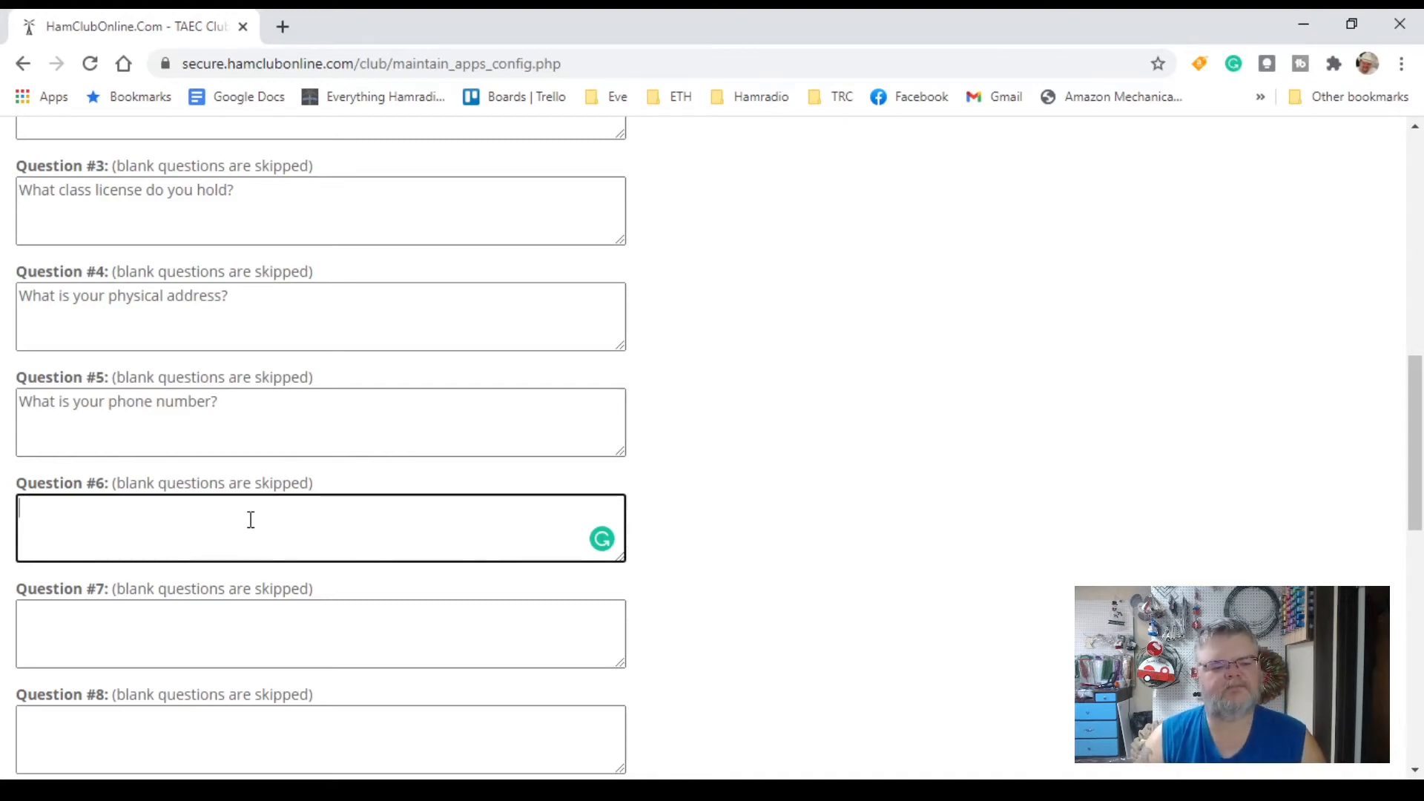
pyautogui.write('What certifications do you already ')
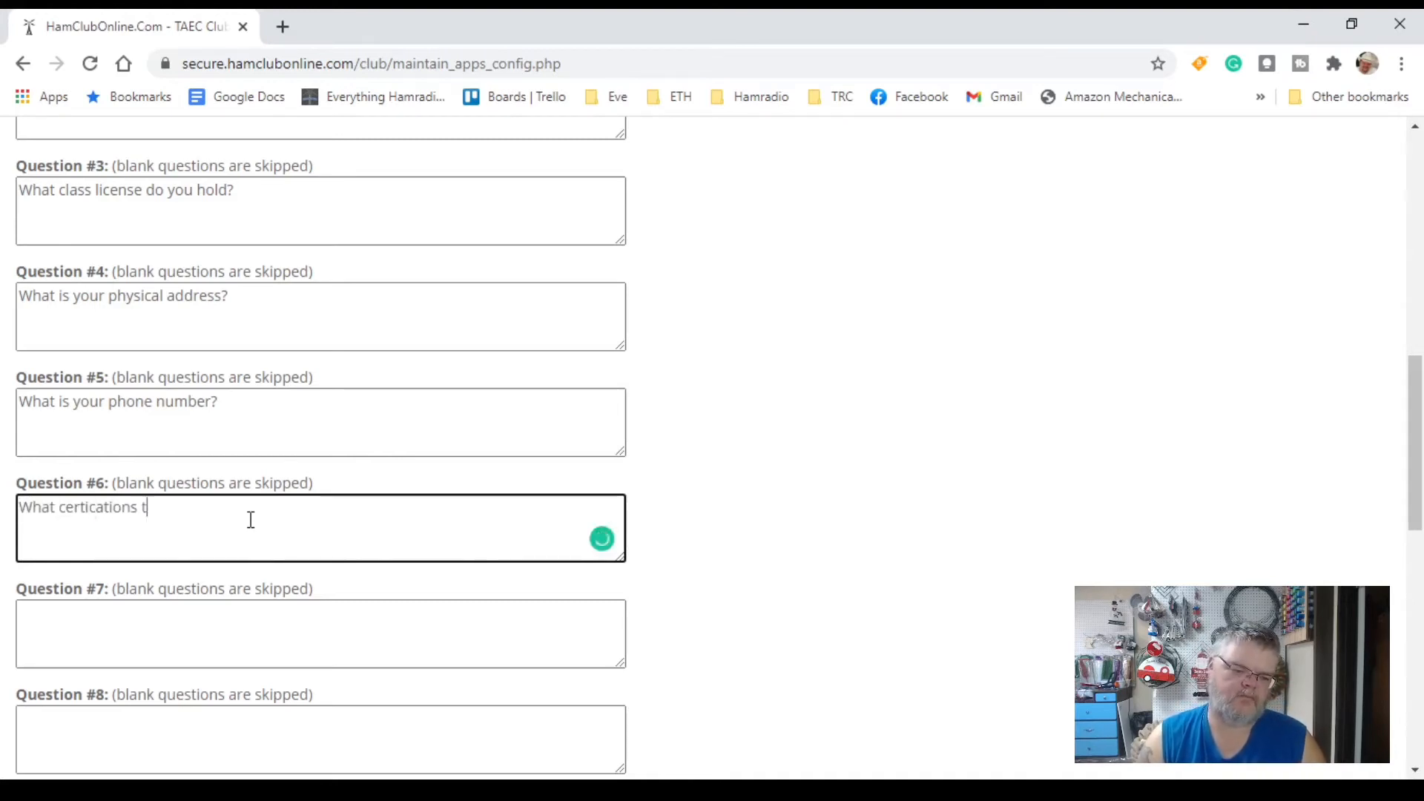
pyautogui.write('have?')
pyautogui.moveTo(96, 507)
pyautogui.click(118, 547)
pyautogui.click(244, 633)
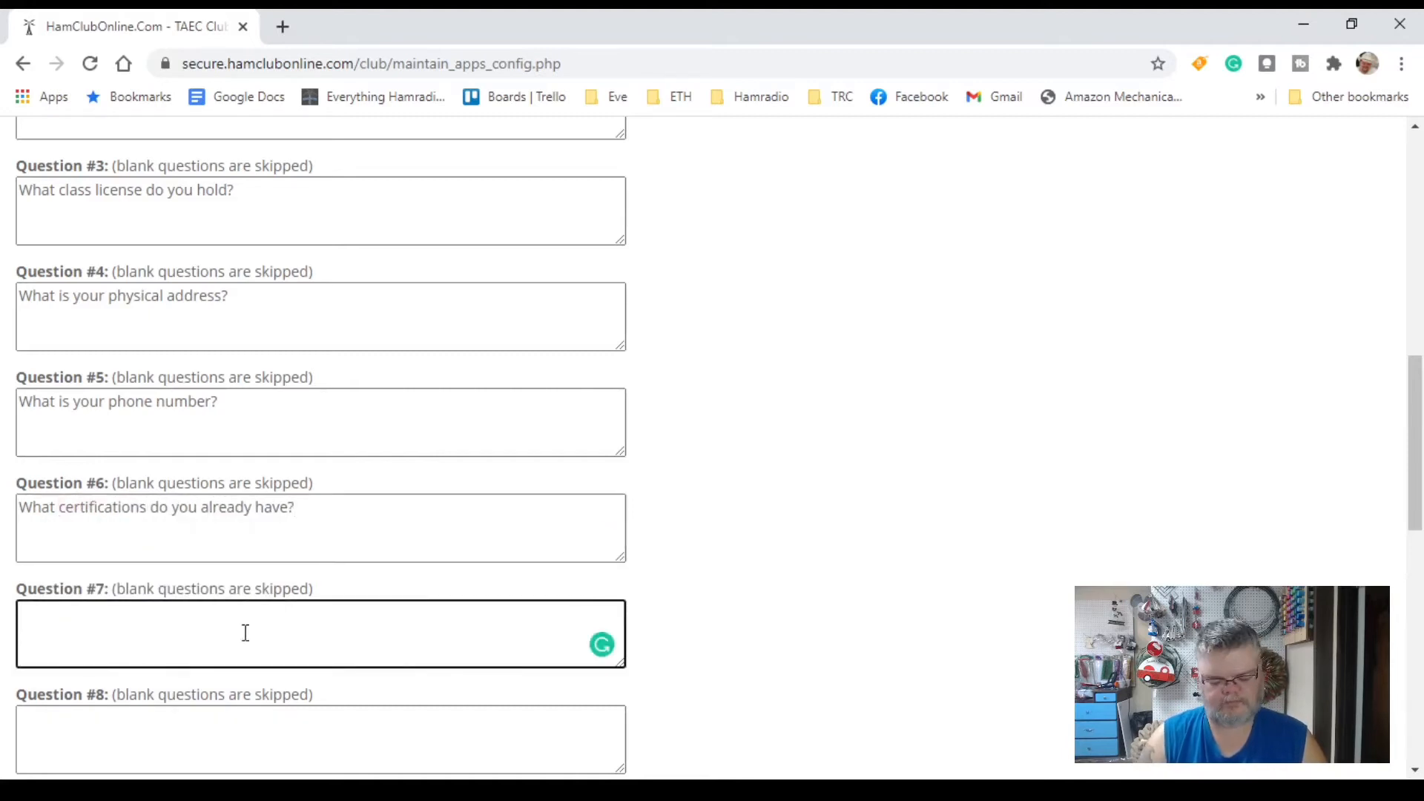
pyautogui.write('What equipment do you have that can be used ')
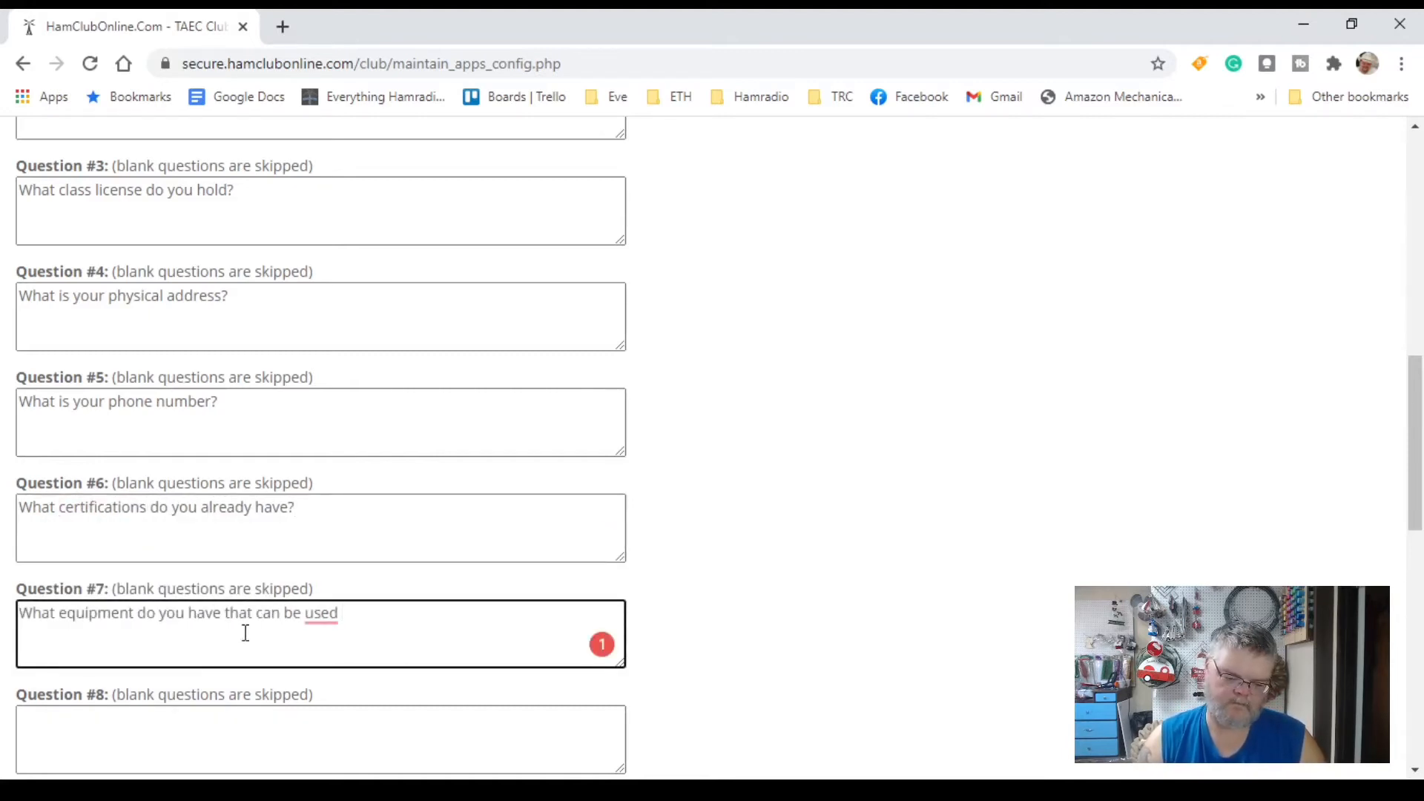
pyautogui.write('if you were deployed to a disaster ')
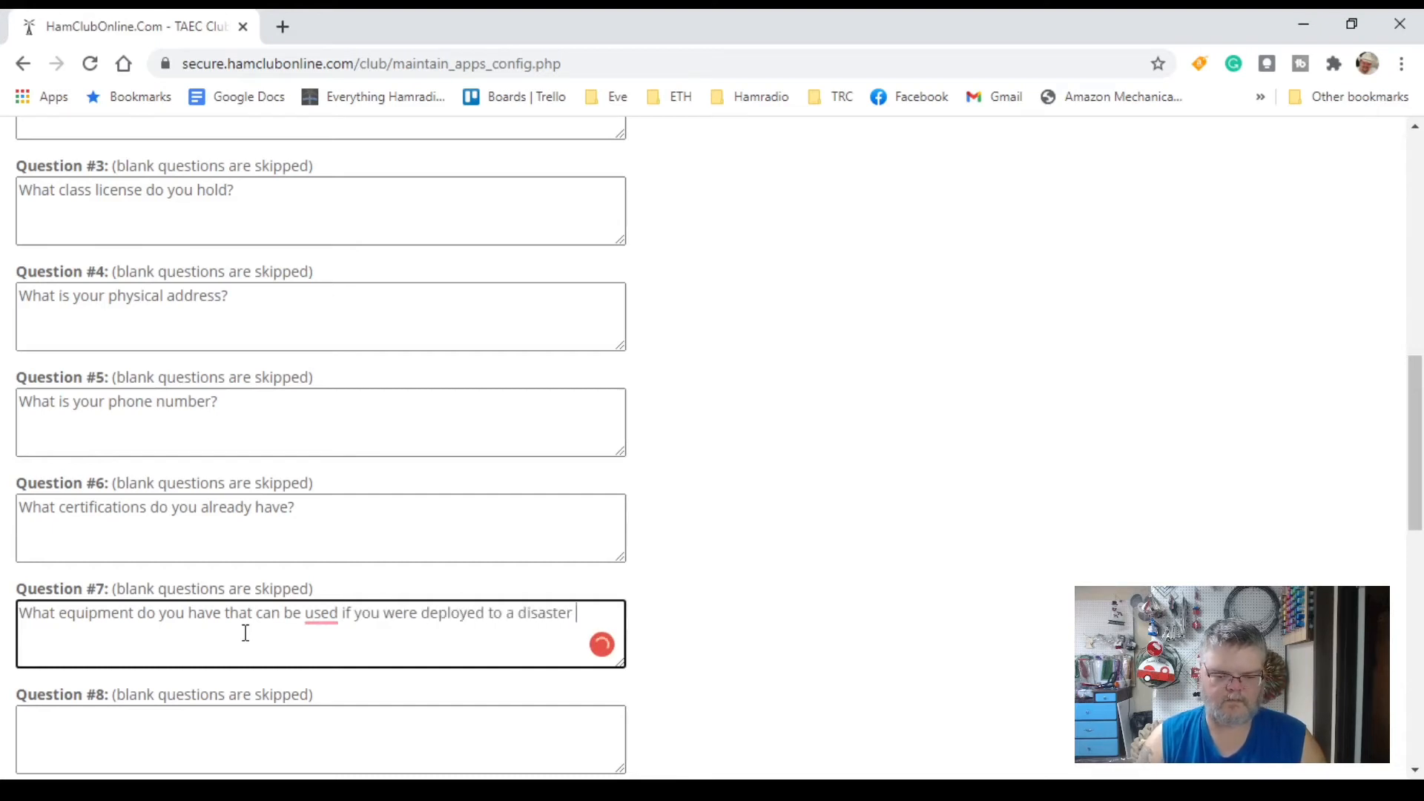
pyautogui.write('scene?')
pyautogui.scroll(-5, 244, 632)
pyautogui.click(158, 310)
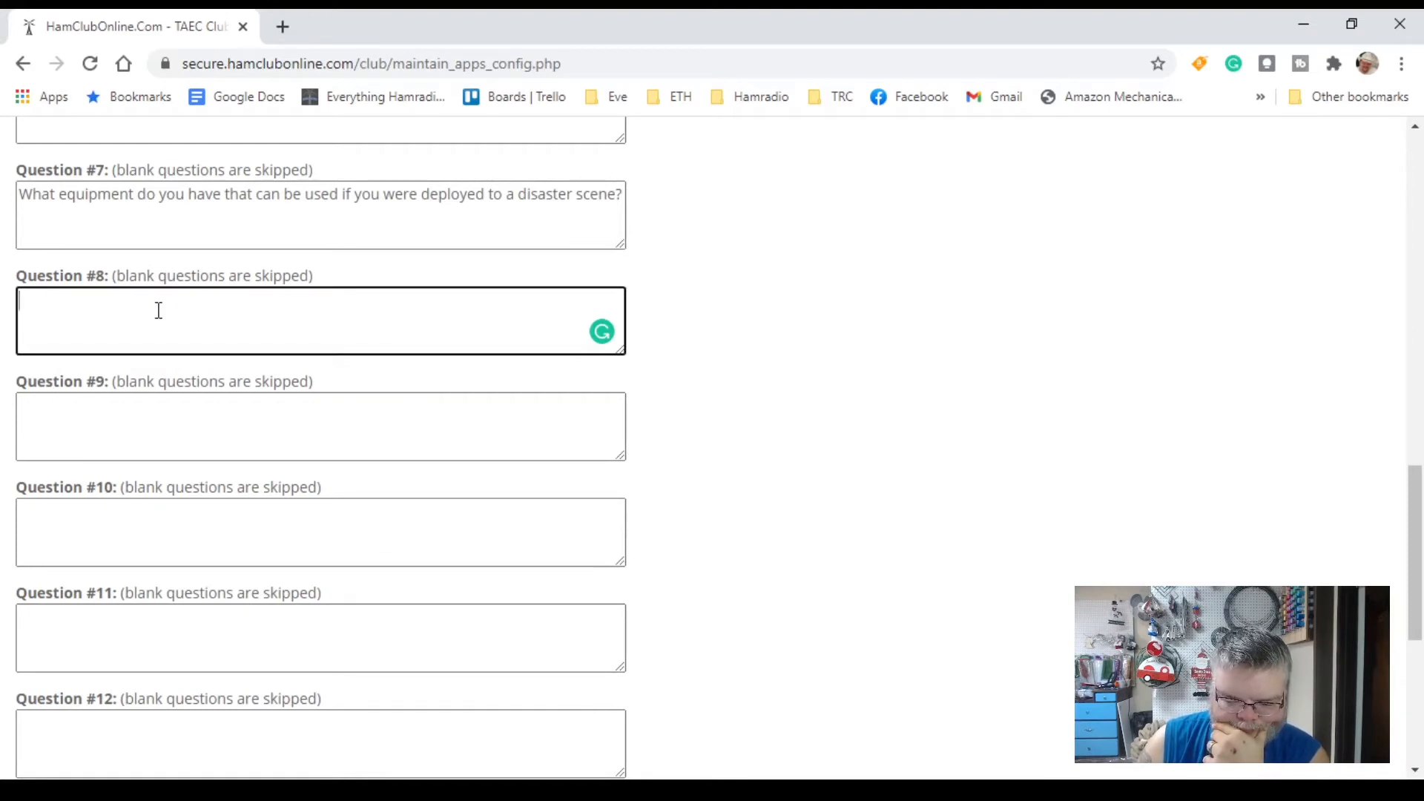
# Step: Make question 8 ask about allergies or medical conditions, and question 9 ask for an emergency contact
pyautogui.write('Do you have any allergies?')
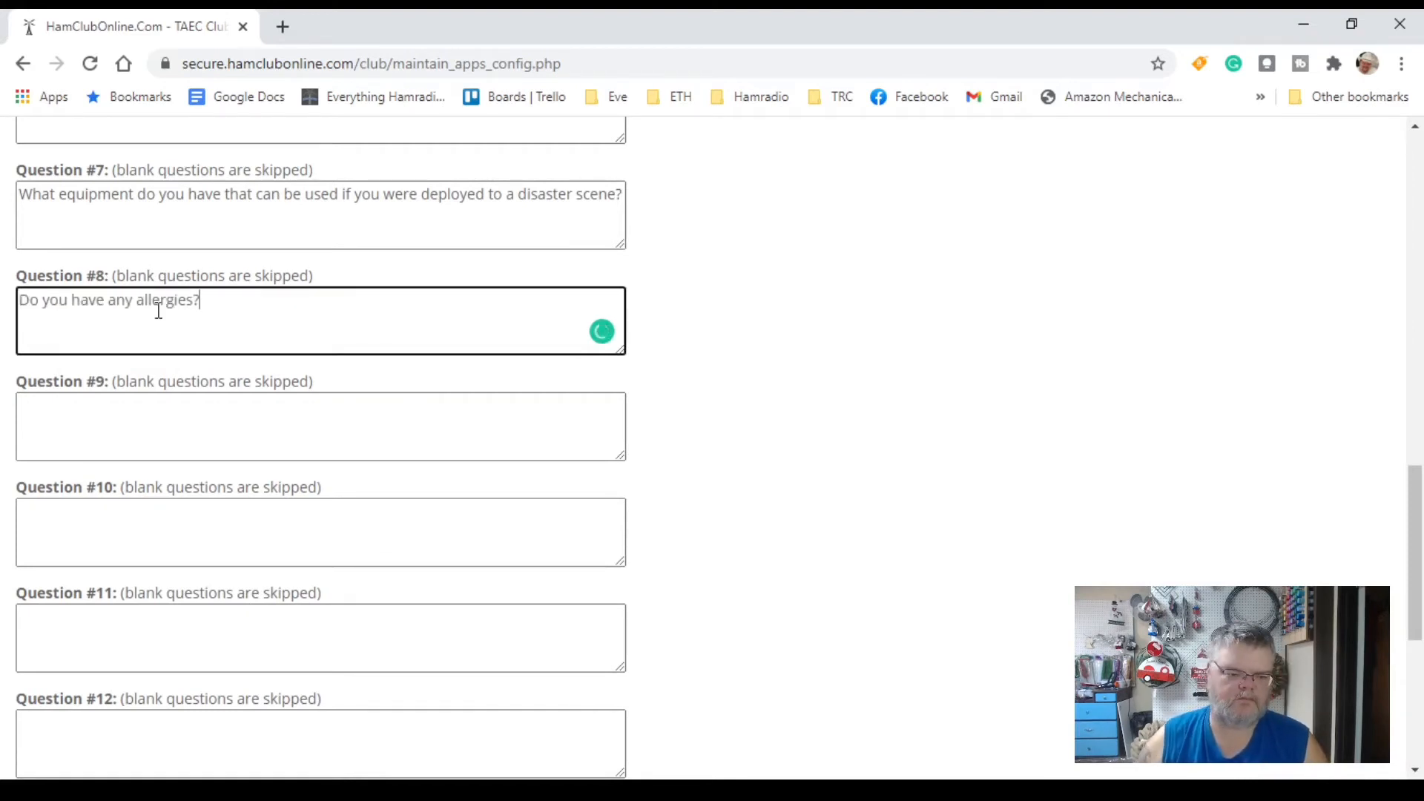
pyautogui.press('BackSpace')
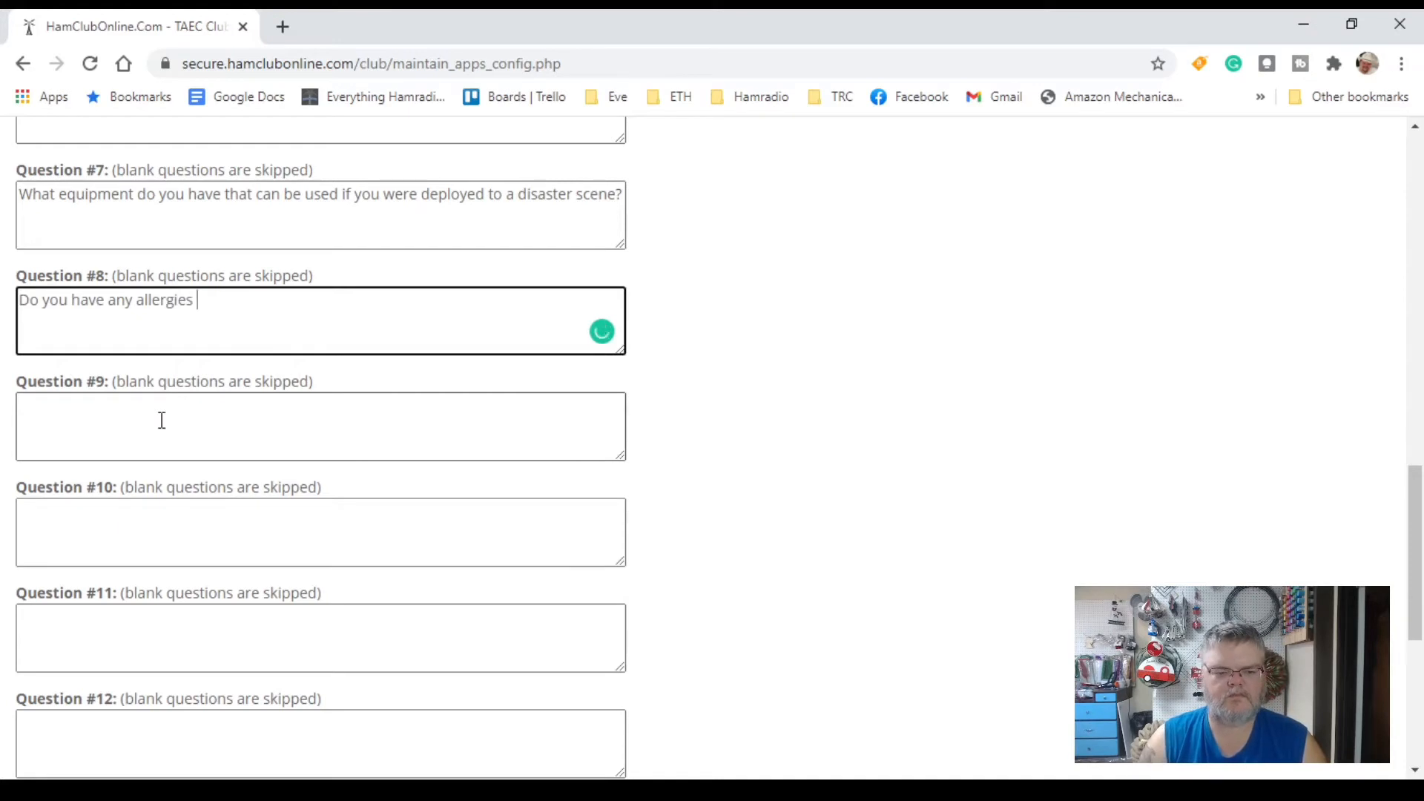
pyautogui.write('or other medical conditions that may affect')
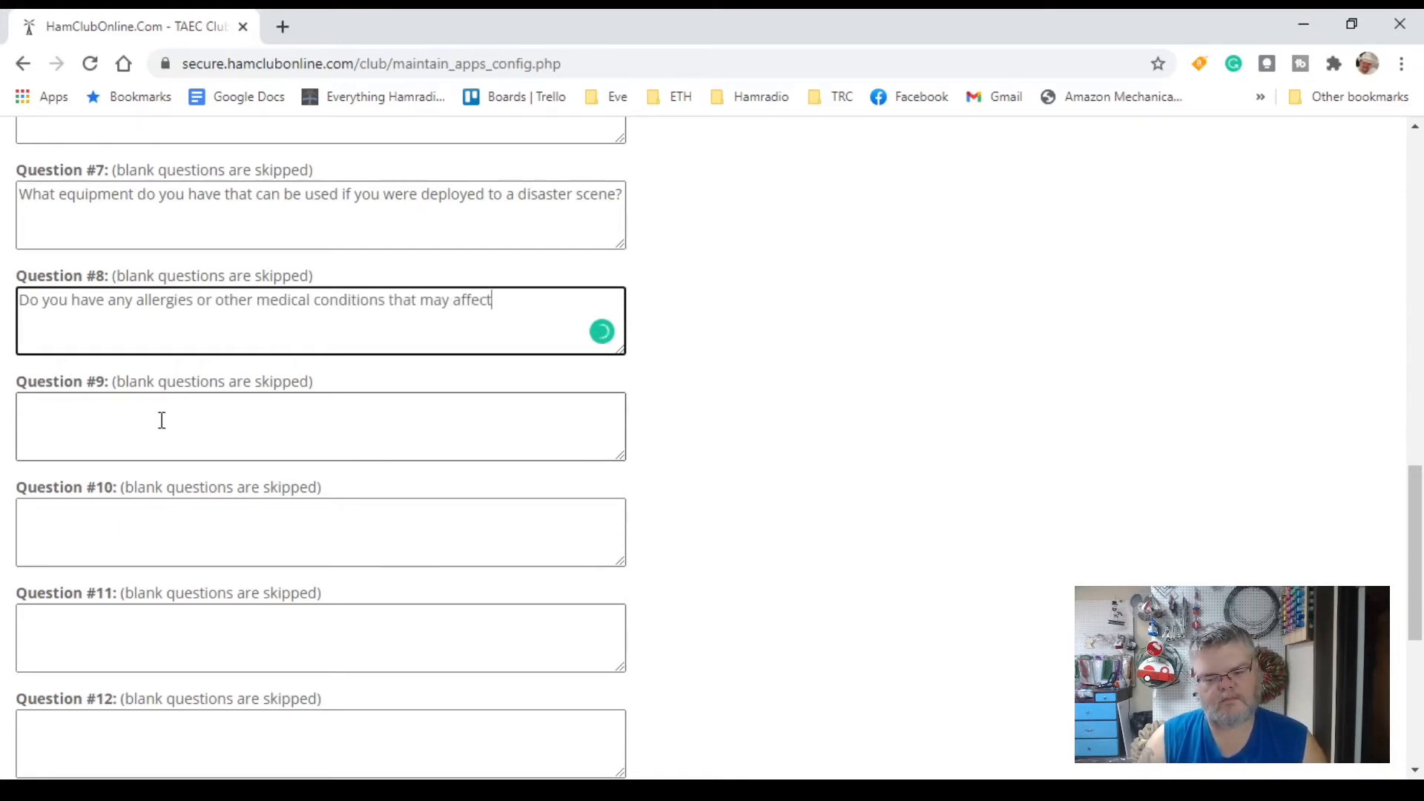
pyautogui.write(' your service?')
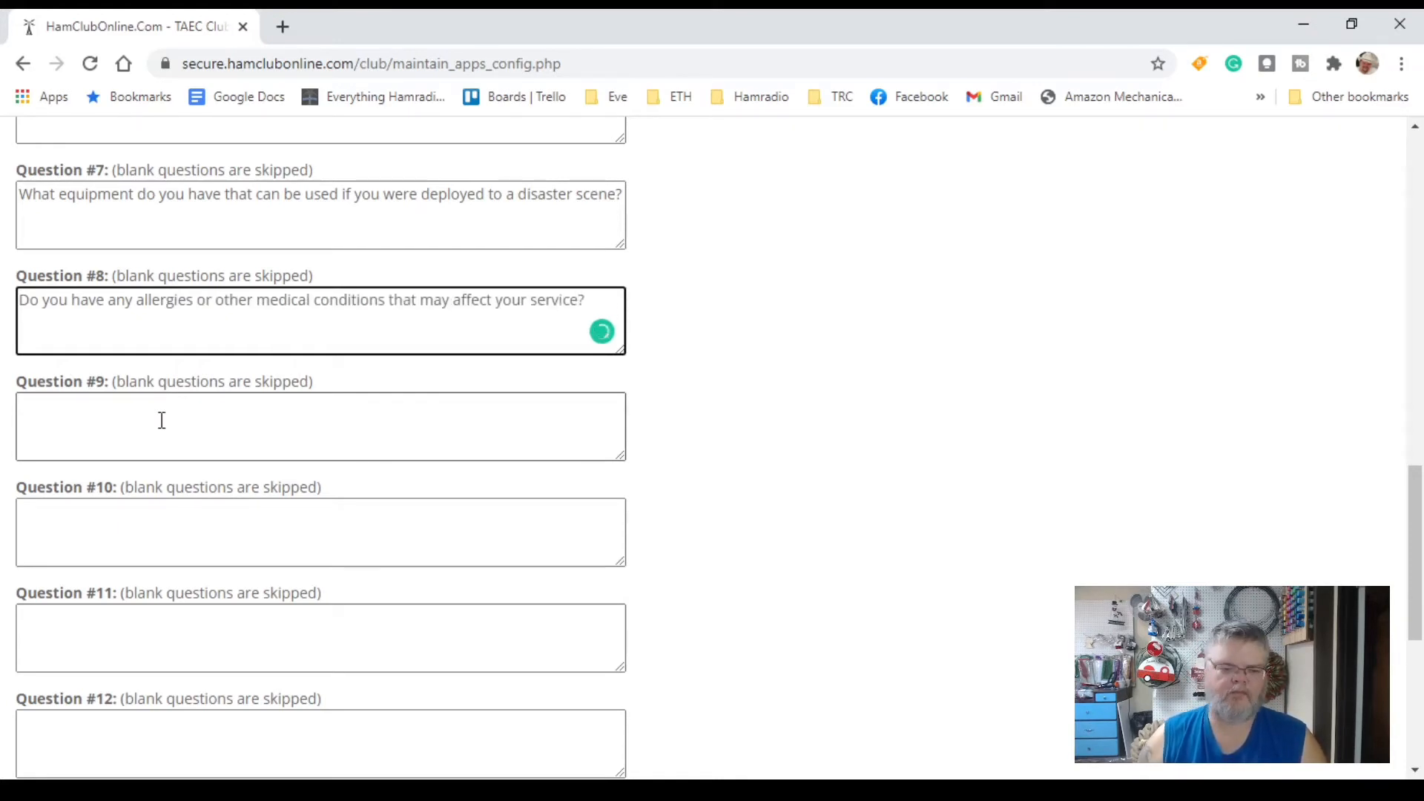
pyautogui.click(162, 420)
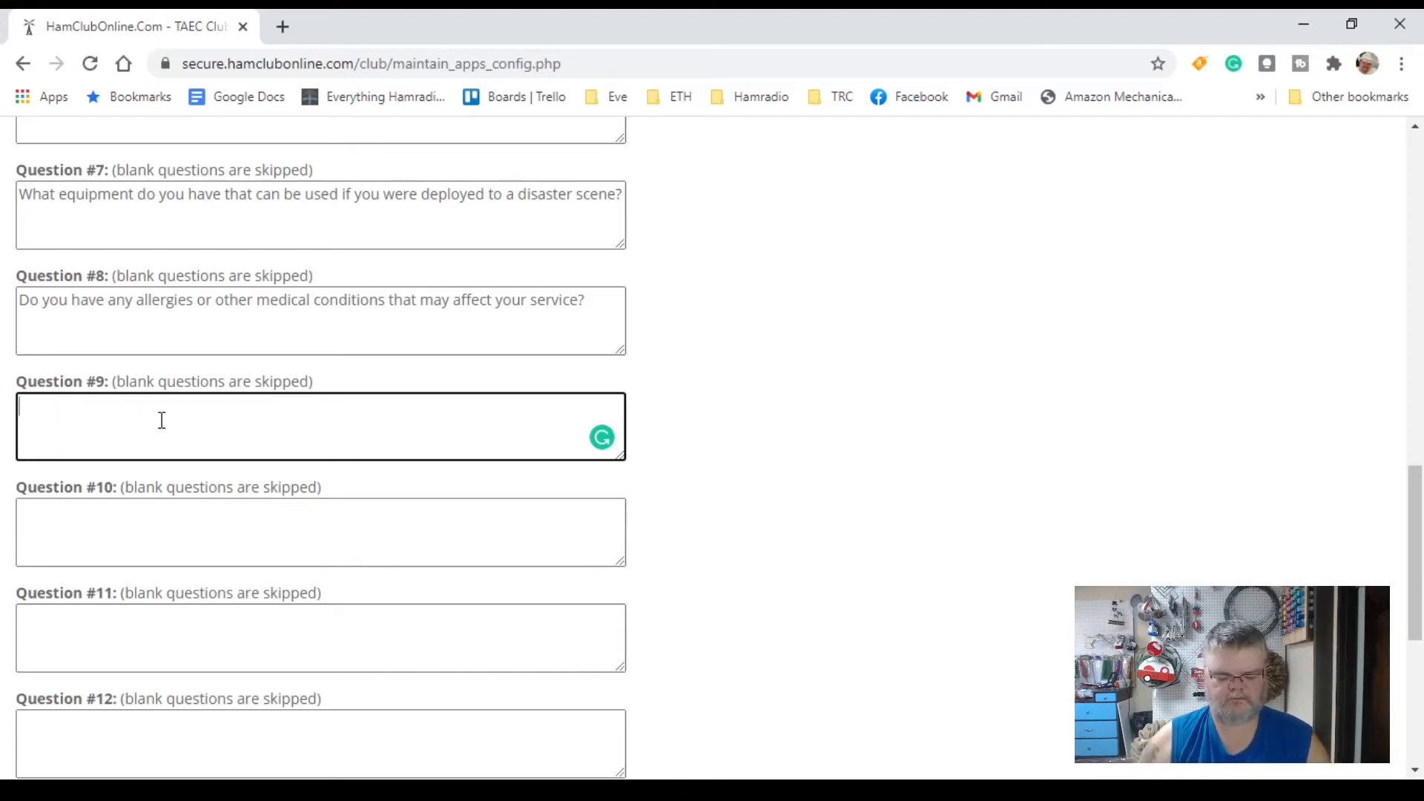
pyautogui.write('Emergency C')
pyautogui.press('BackSpace')
pyautogui.press('BackSpace')
pyautogui.press('BackSpace')
pyautogui.press('BackSpace')
pyautogui.press('BackSpace')
pyautogui.press('BackSpace')
pyautogui.press('BackSpace')
pyautogui.press('BackSpace')
pyautogui.press('BackSpace')
pyautogui.press('BackSpace')
pyautogui.press('BackSpace')
pyautogui.write('Who should we cont')
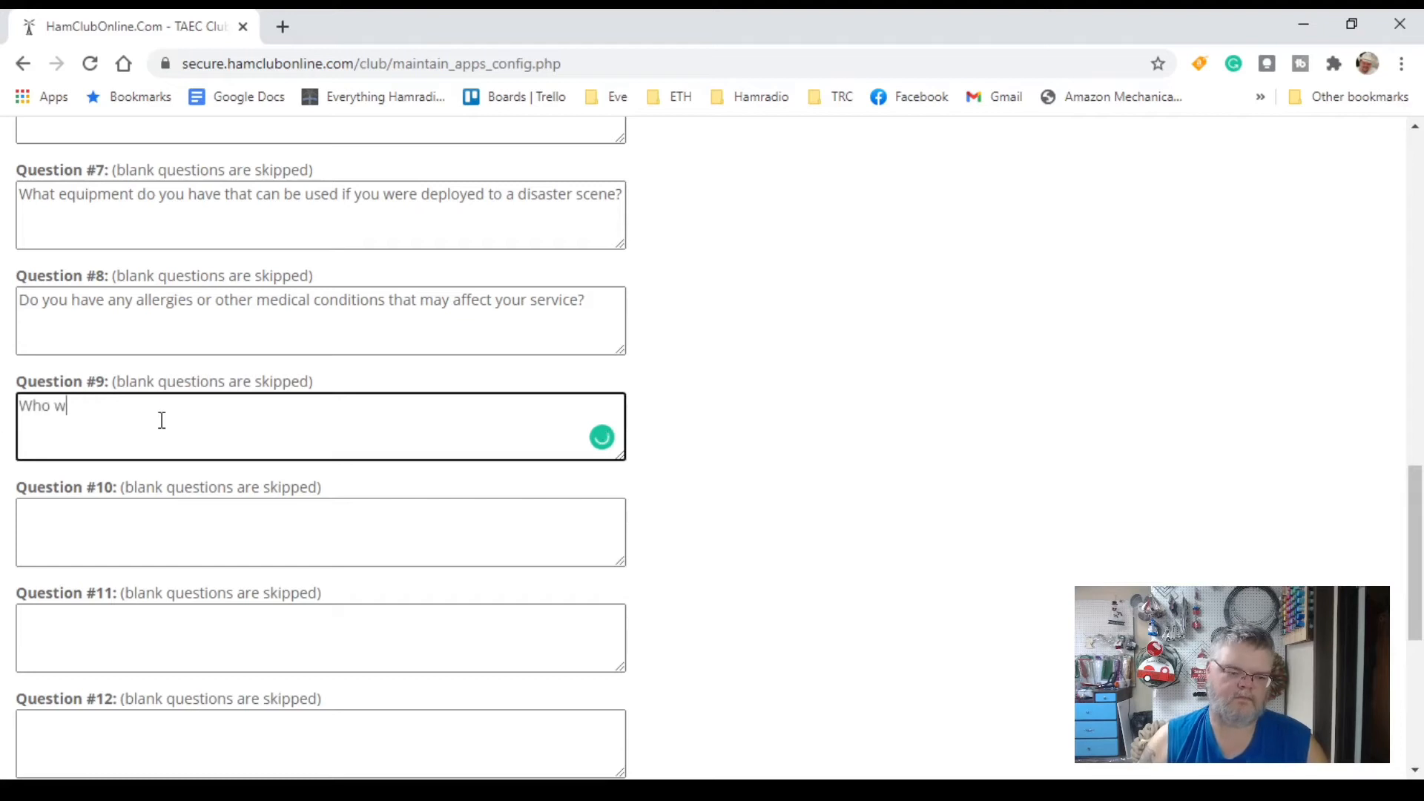
pyautogui.write('act in case of an emergency?')
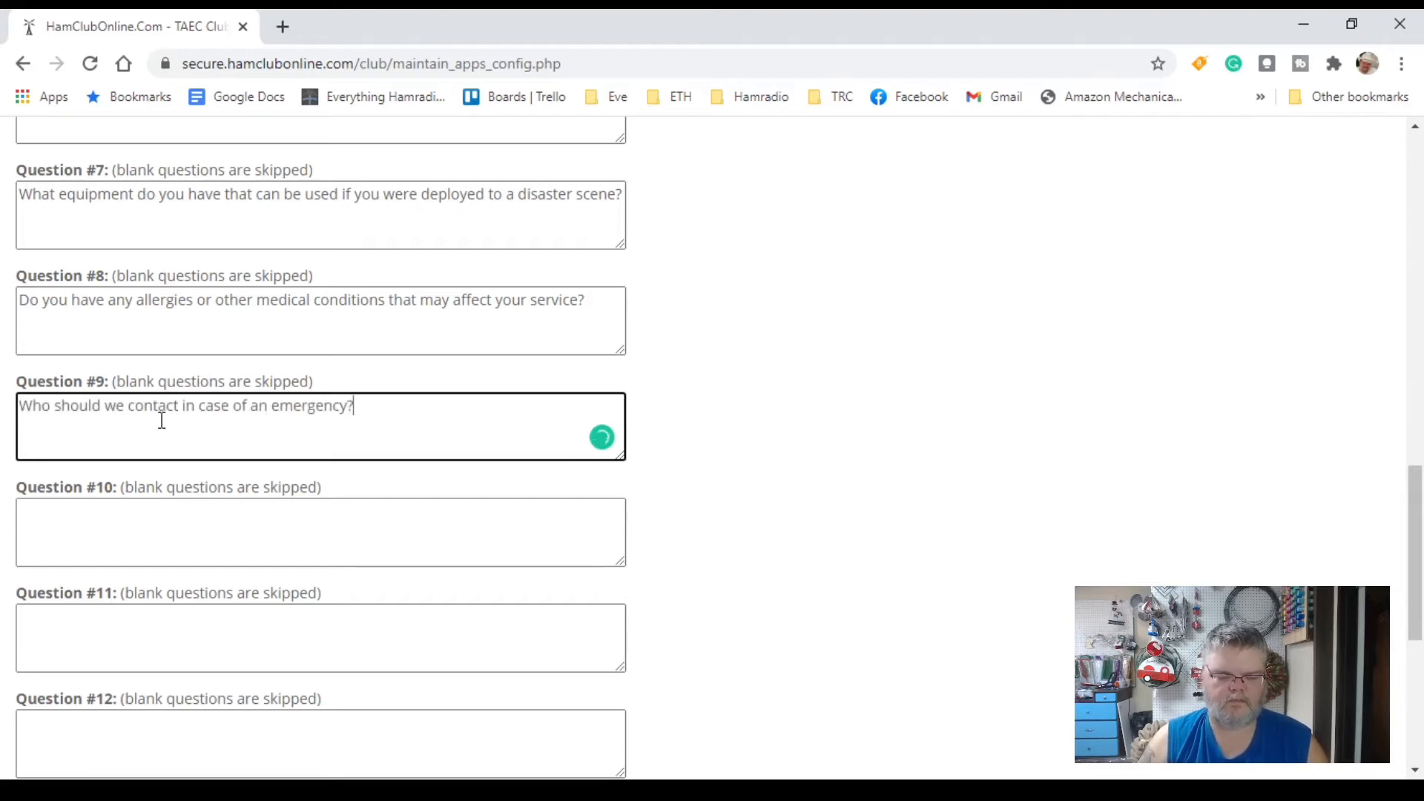
pyautogui.write(' Phone Number?')
# Step: Add questions 10–12 on enjoyed hobby topics, topics to learn more about, and other comments
pyautogui.press('Tab')
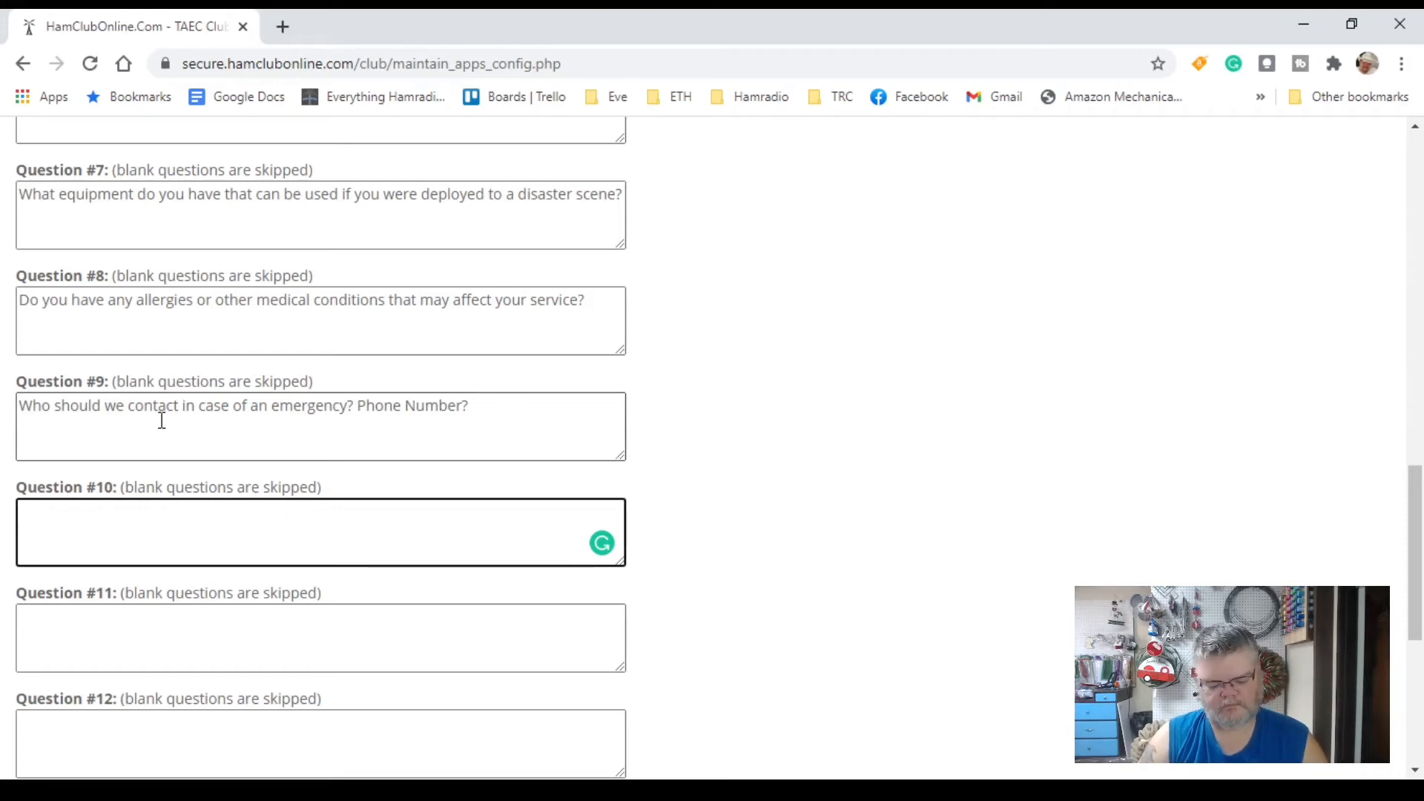
pyautogui.write('What topics within the hobby do you enjoy')
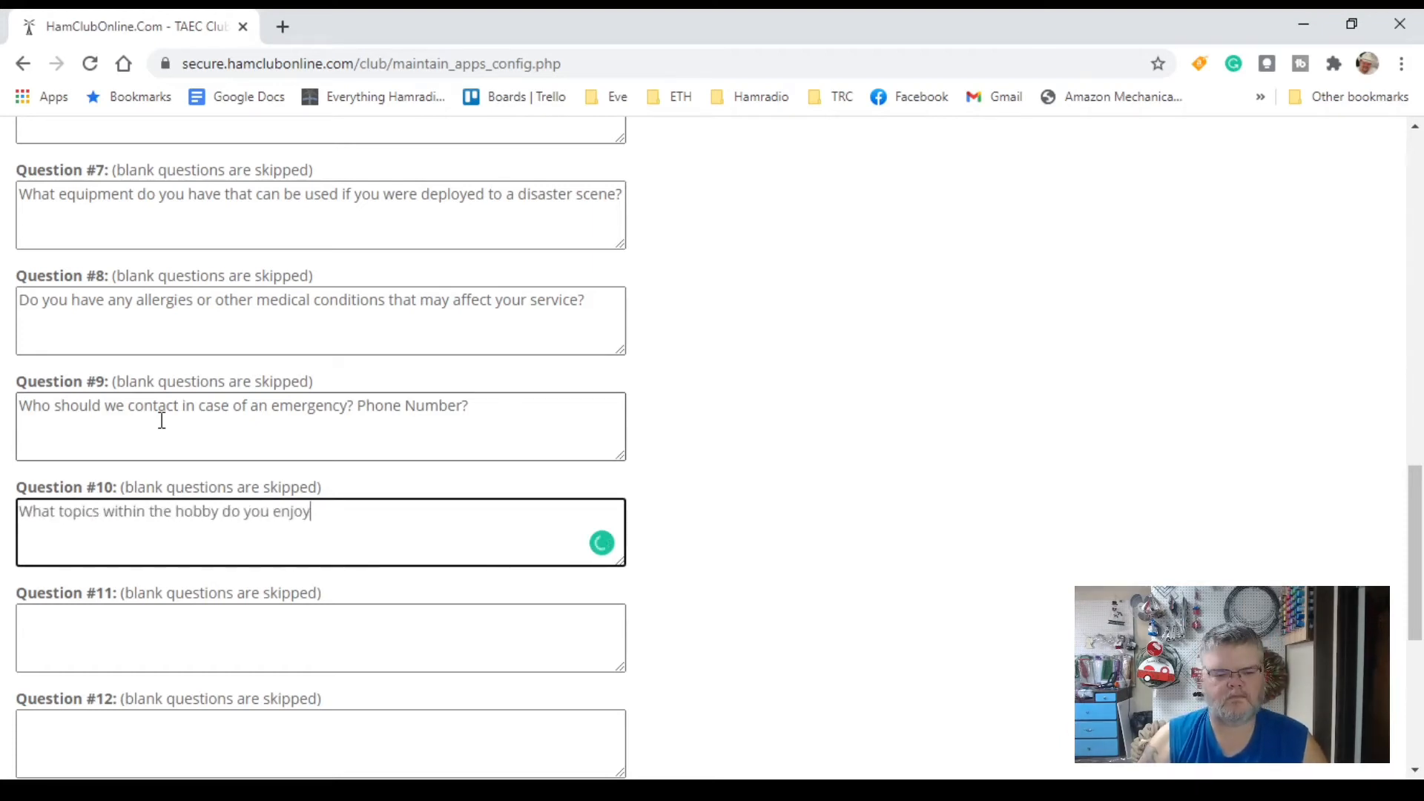
pyautogui.write(' doing?')
pyautogui.press('Tab')
pyautogui.write('What ')
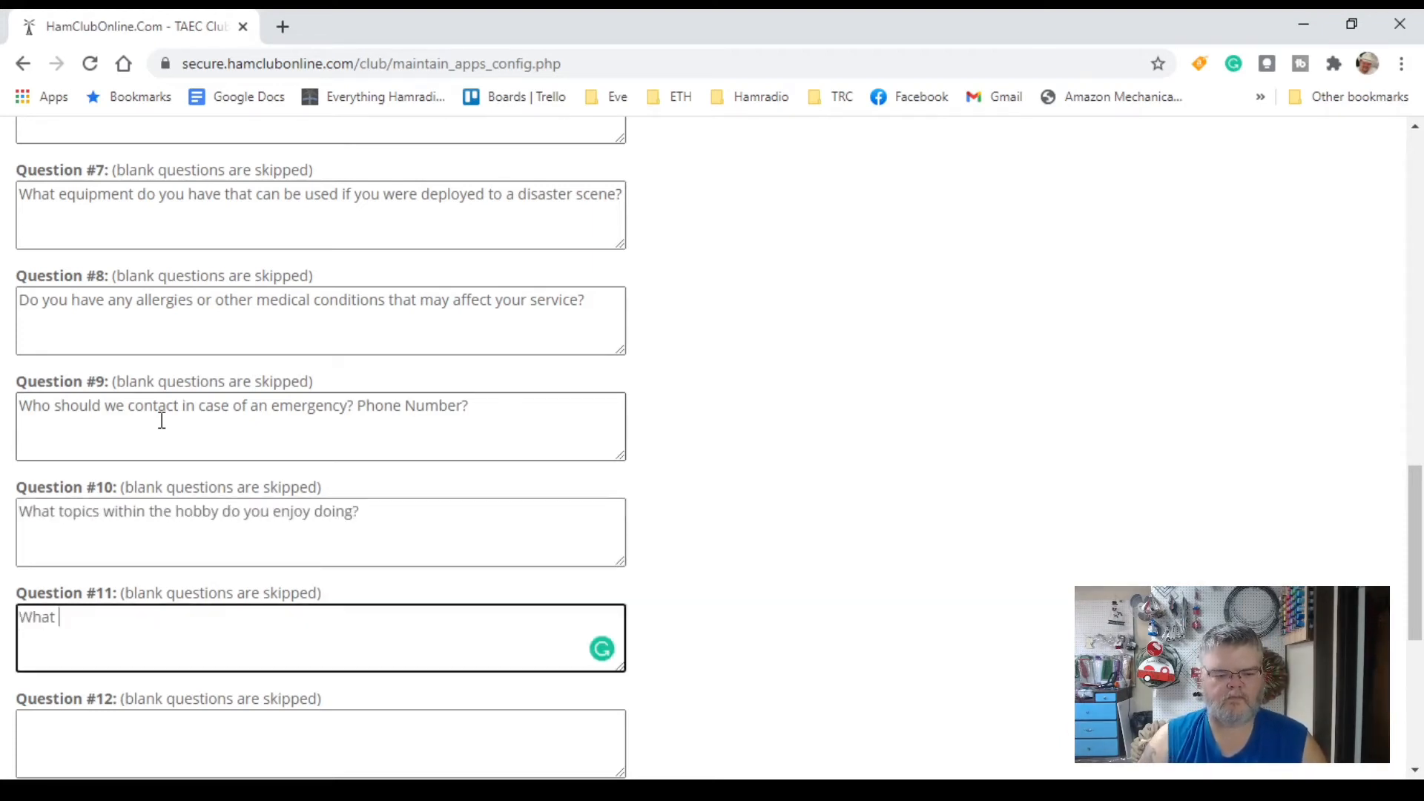
pyautogui.write('aspects of the hobby would you like to learn more about?')
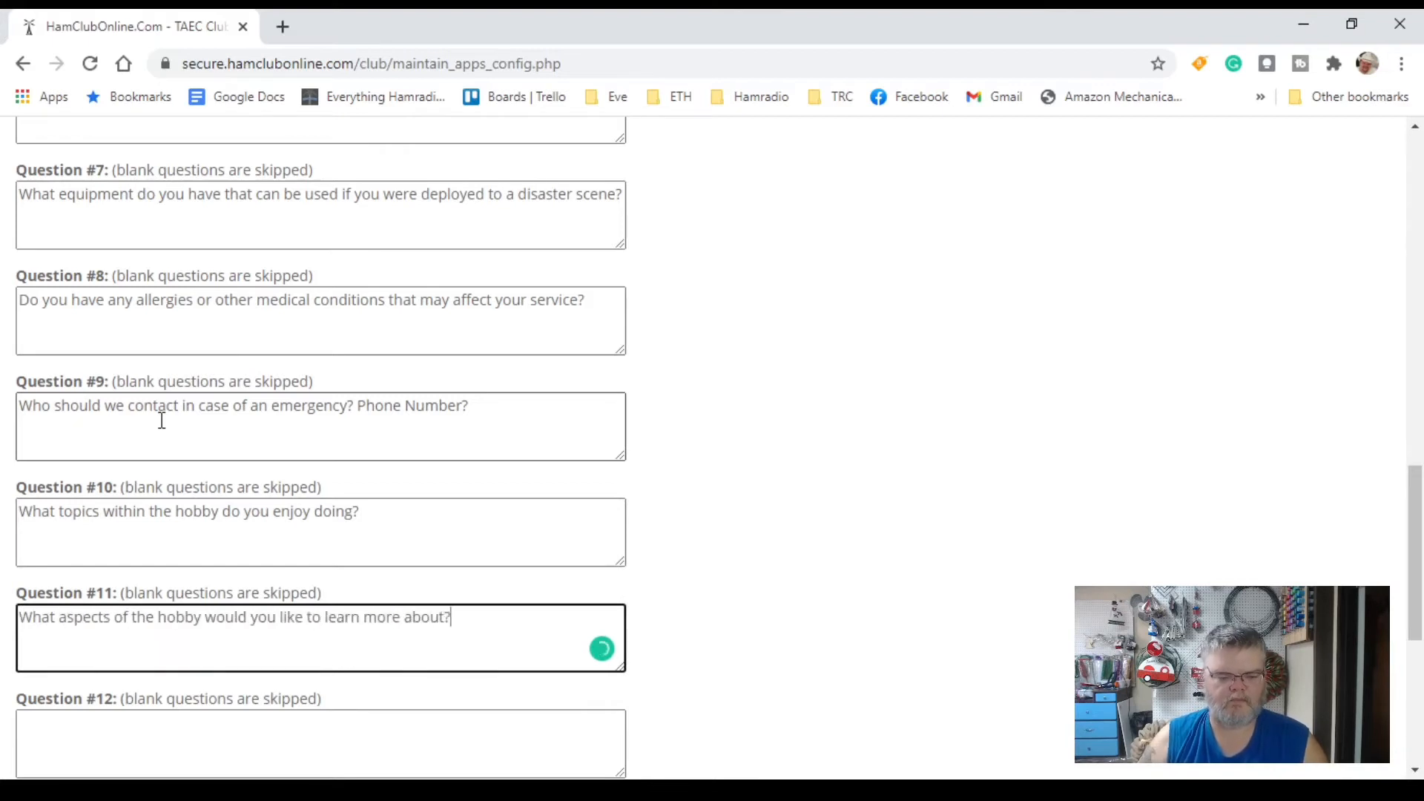
pyautogui.press('Tab')
pyautogui.write('Any other comments?')
pyautogui.press('Tab')
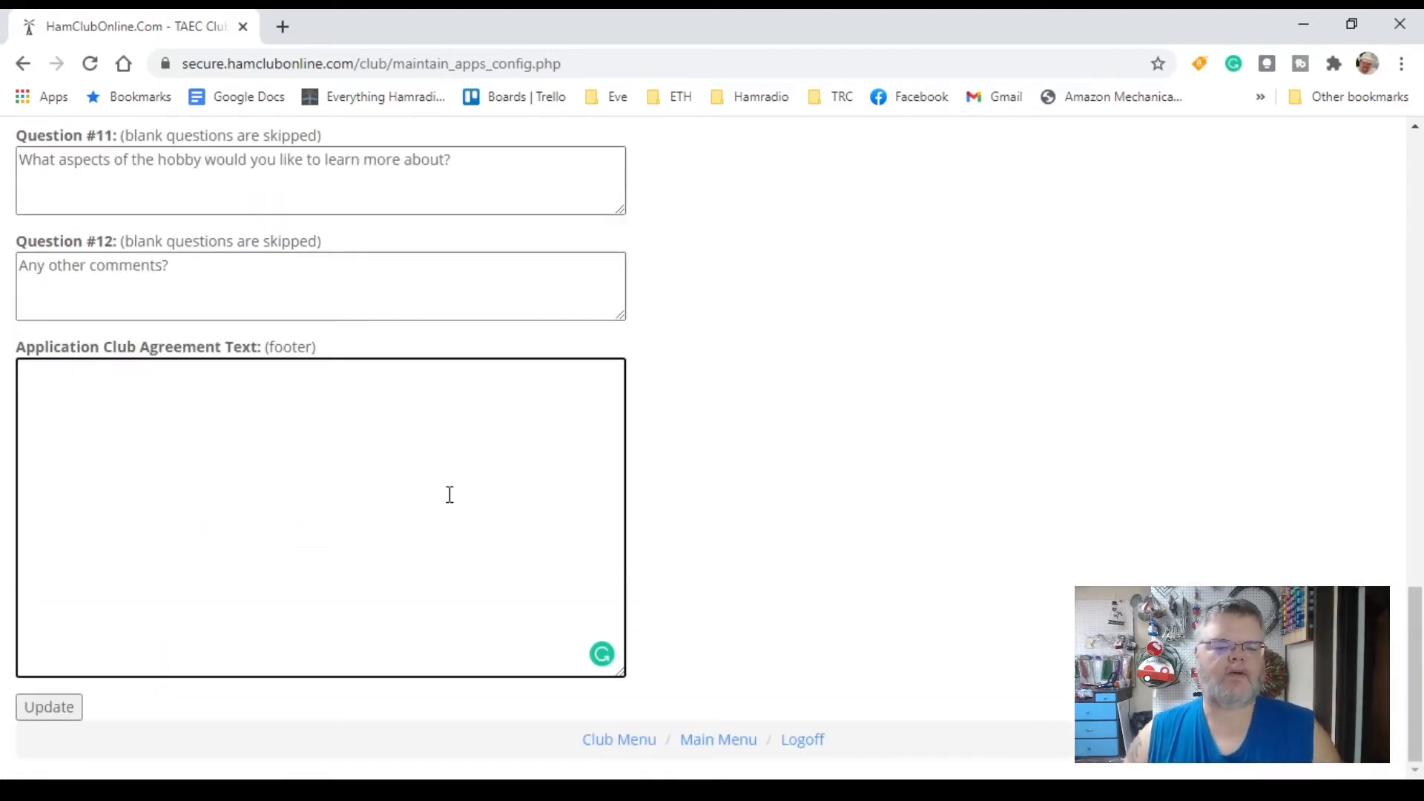
pyautogui.scroll(7, 628, 483)
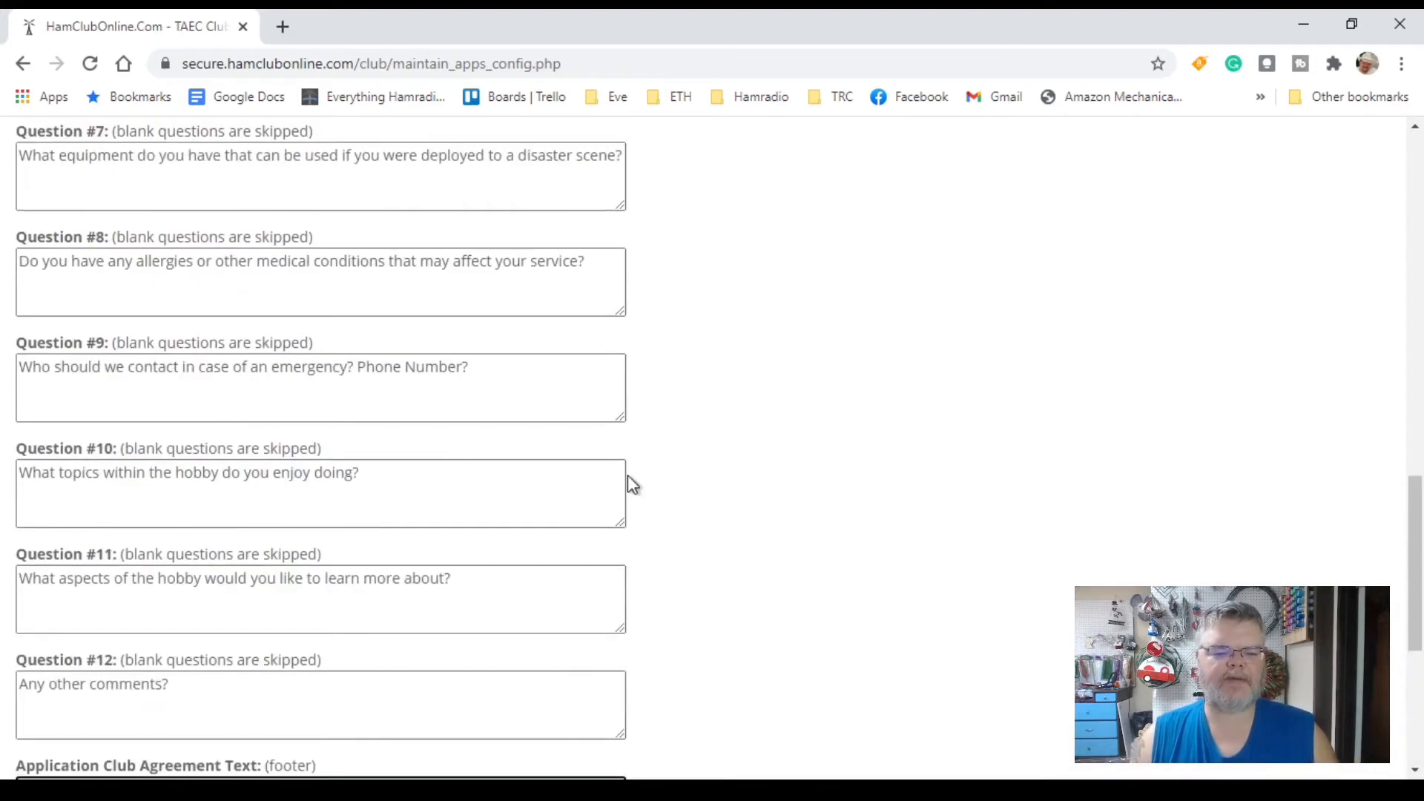
pyautogui.scroll(7, 629, 479)
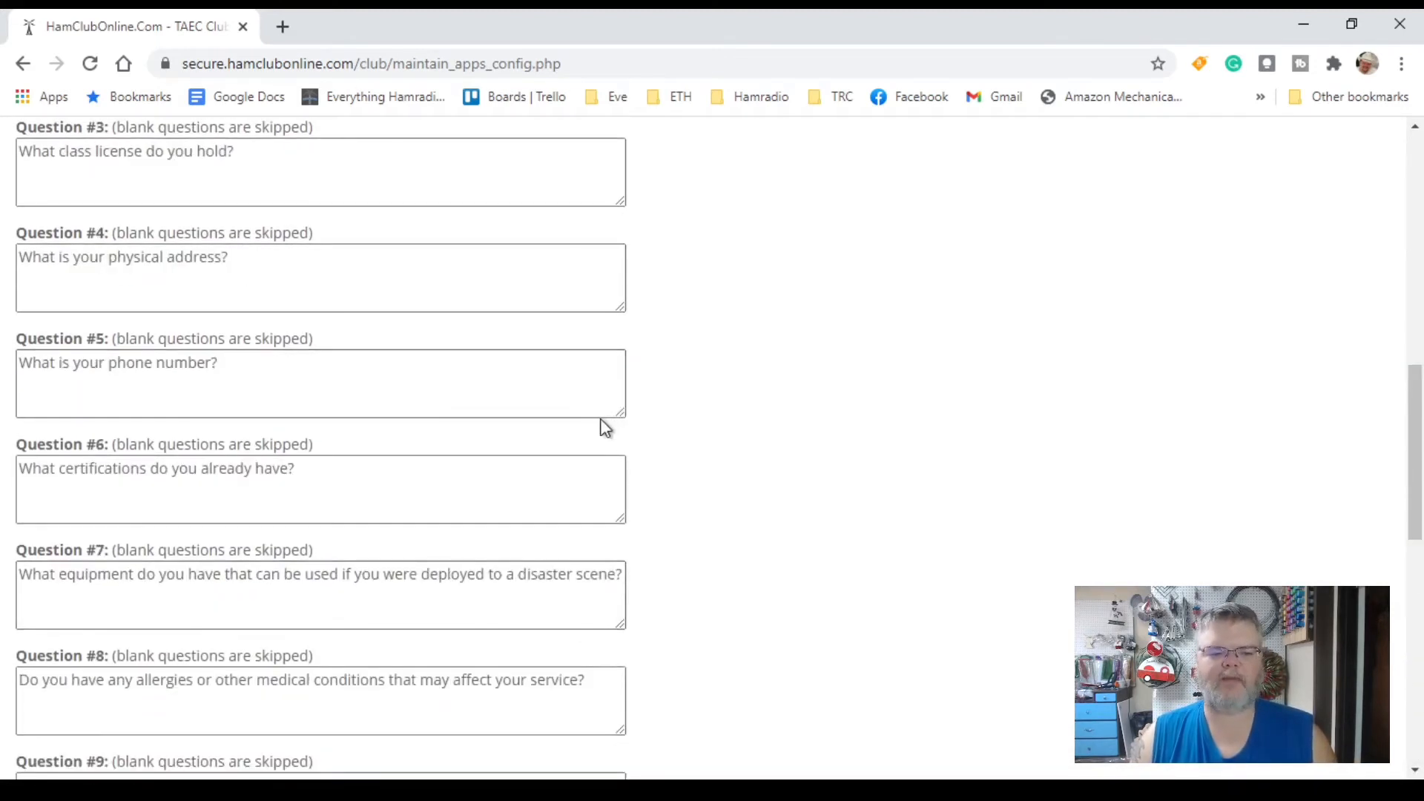
pyautogui.scroll(3, 493, 423)
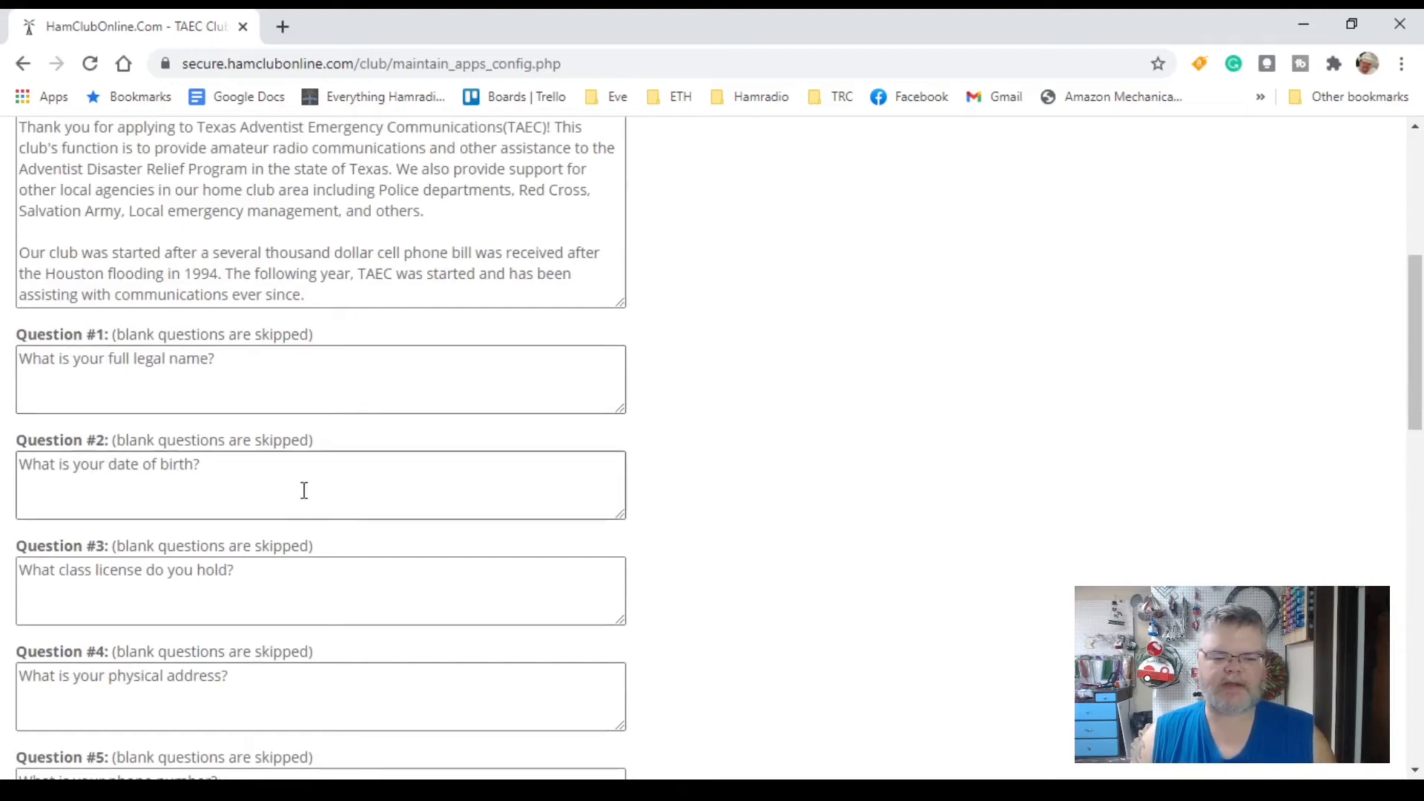
pyautogui.scroll(-3, 305, 491)
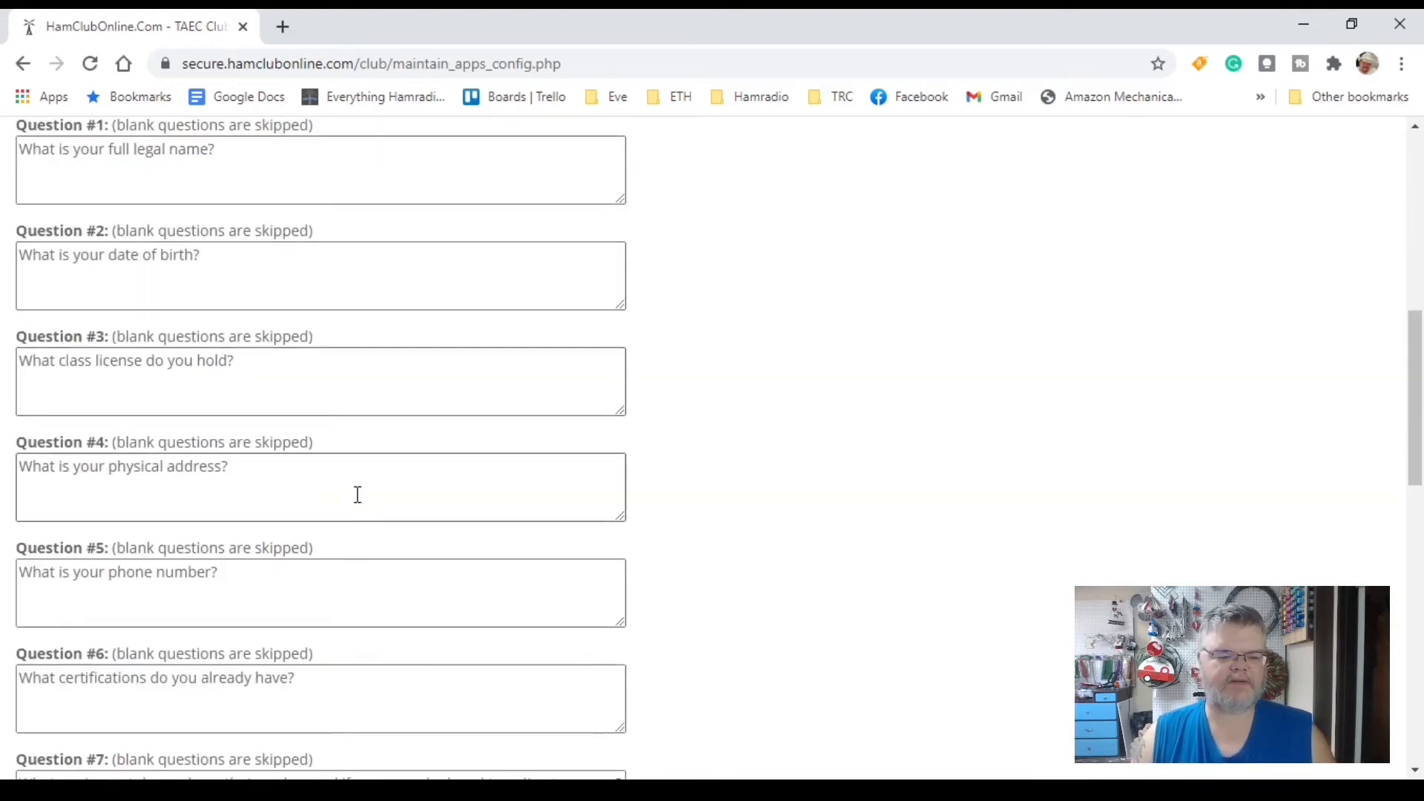
pyautogui.scroll(-3, 357, 494)
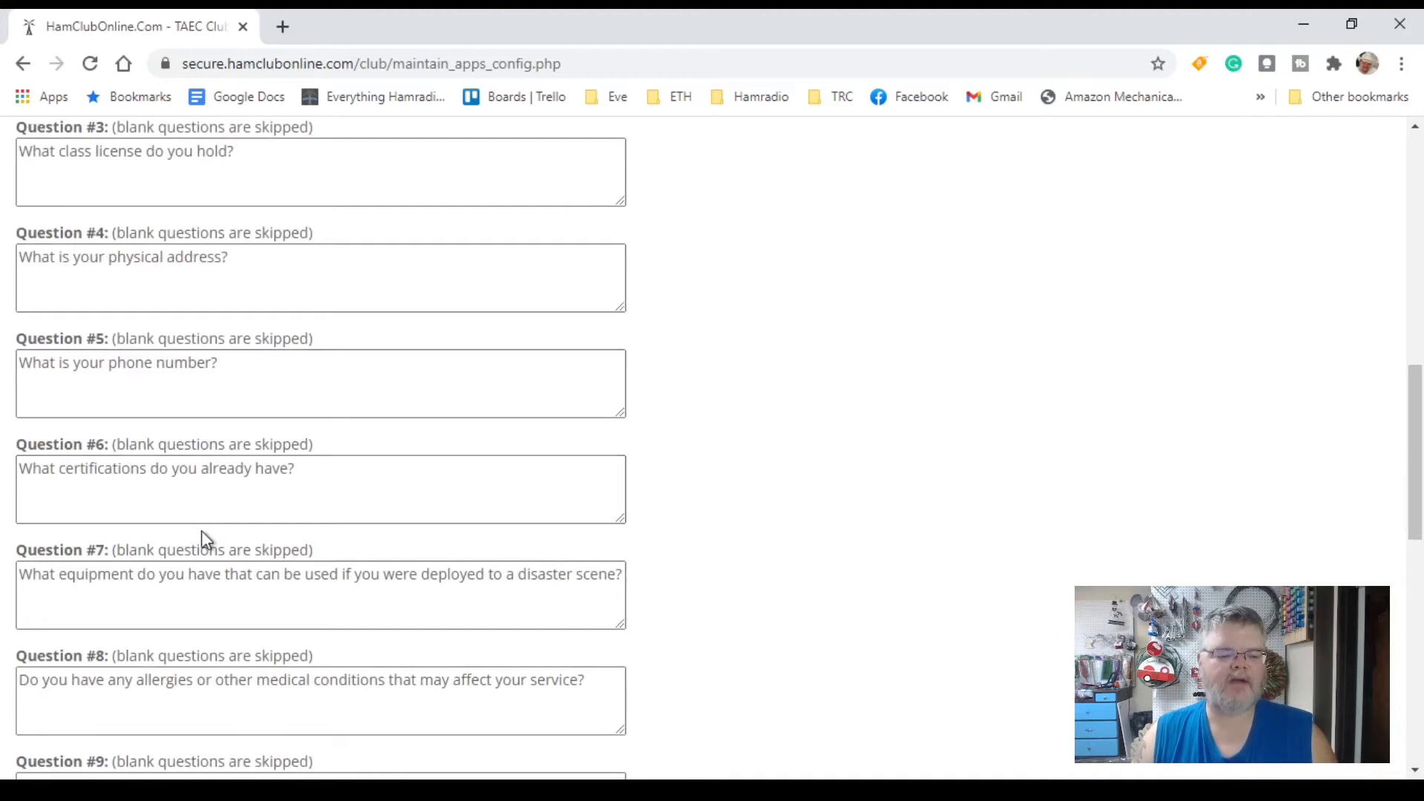
pyautogui.scroll(-3, 205, 539)
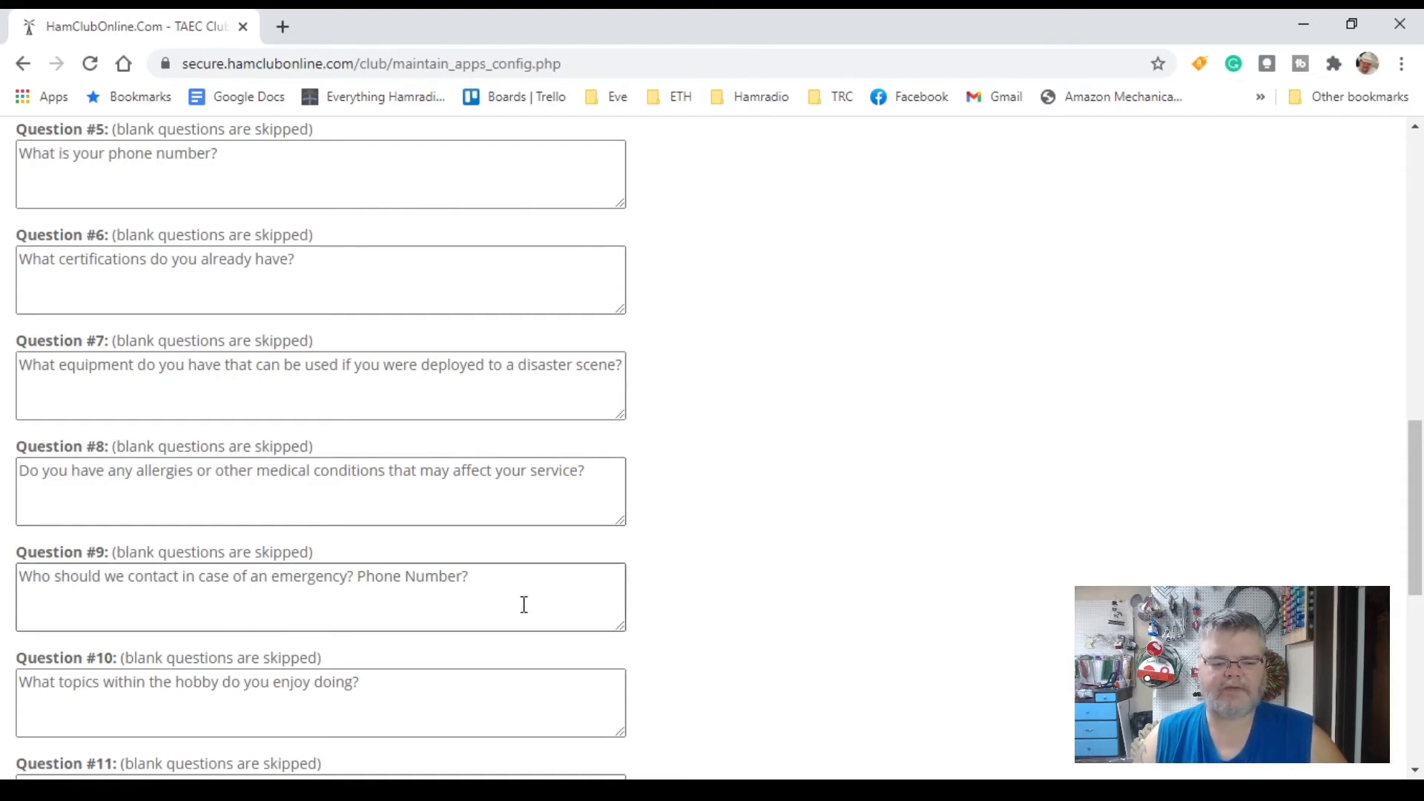
pyautogui.scroll(-3, 523, 605)
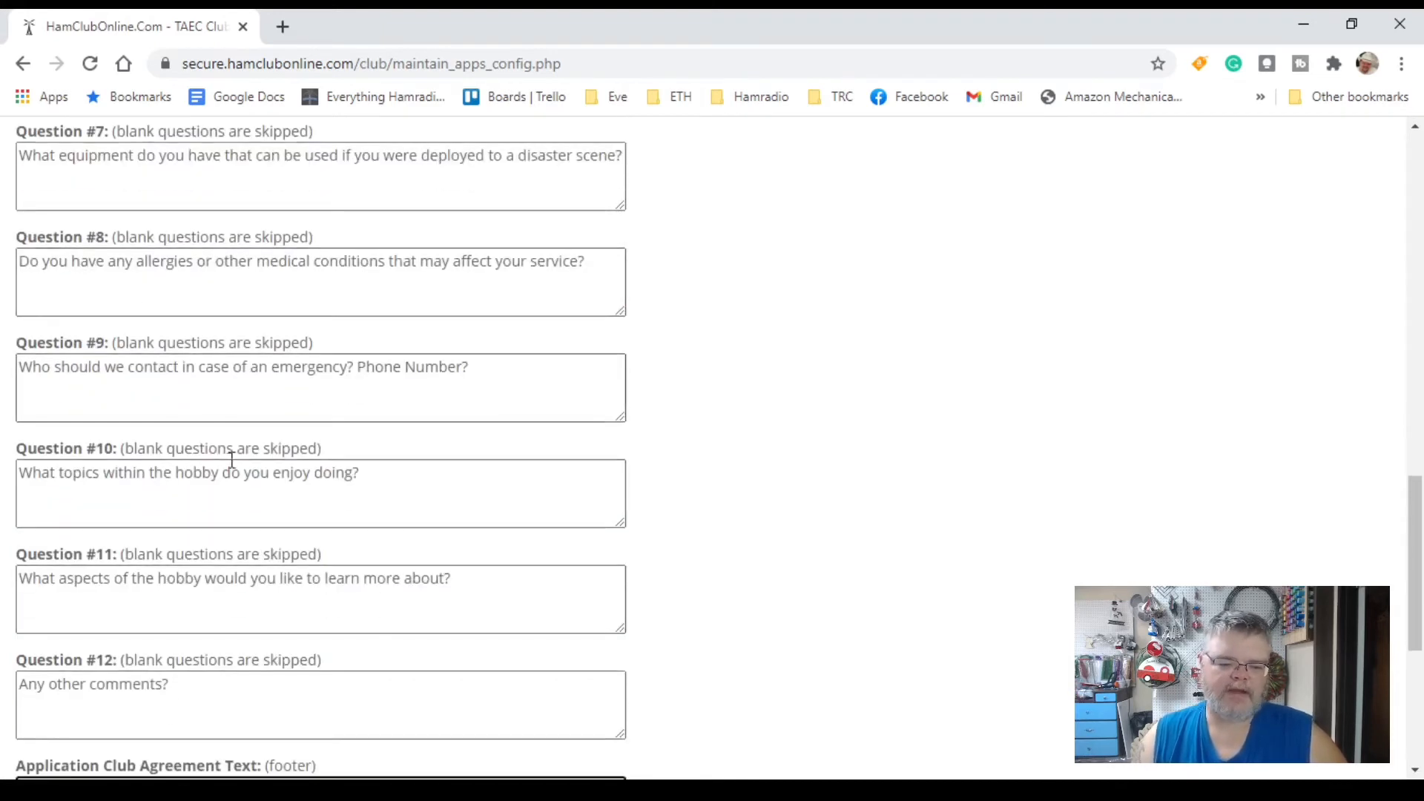
pyautogui.scroll(-3, 477, 573)
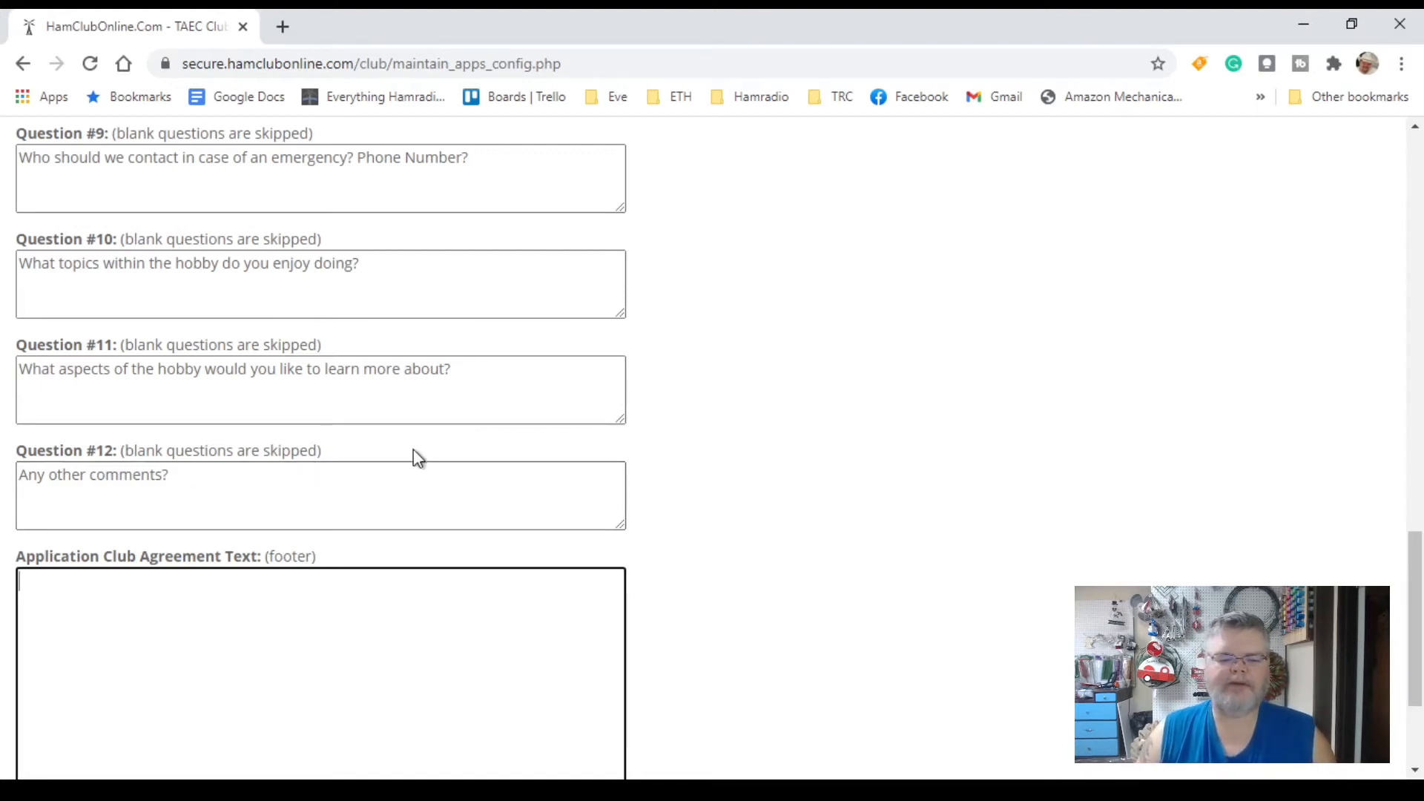
# Step: Put the dues-within-30-days paragraph in the Application Club Agreement Text and save with Update
pyautogui.scroll(-3, 446, 483)
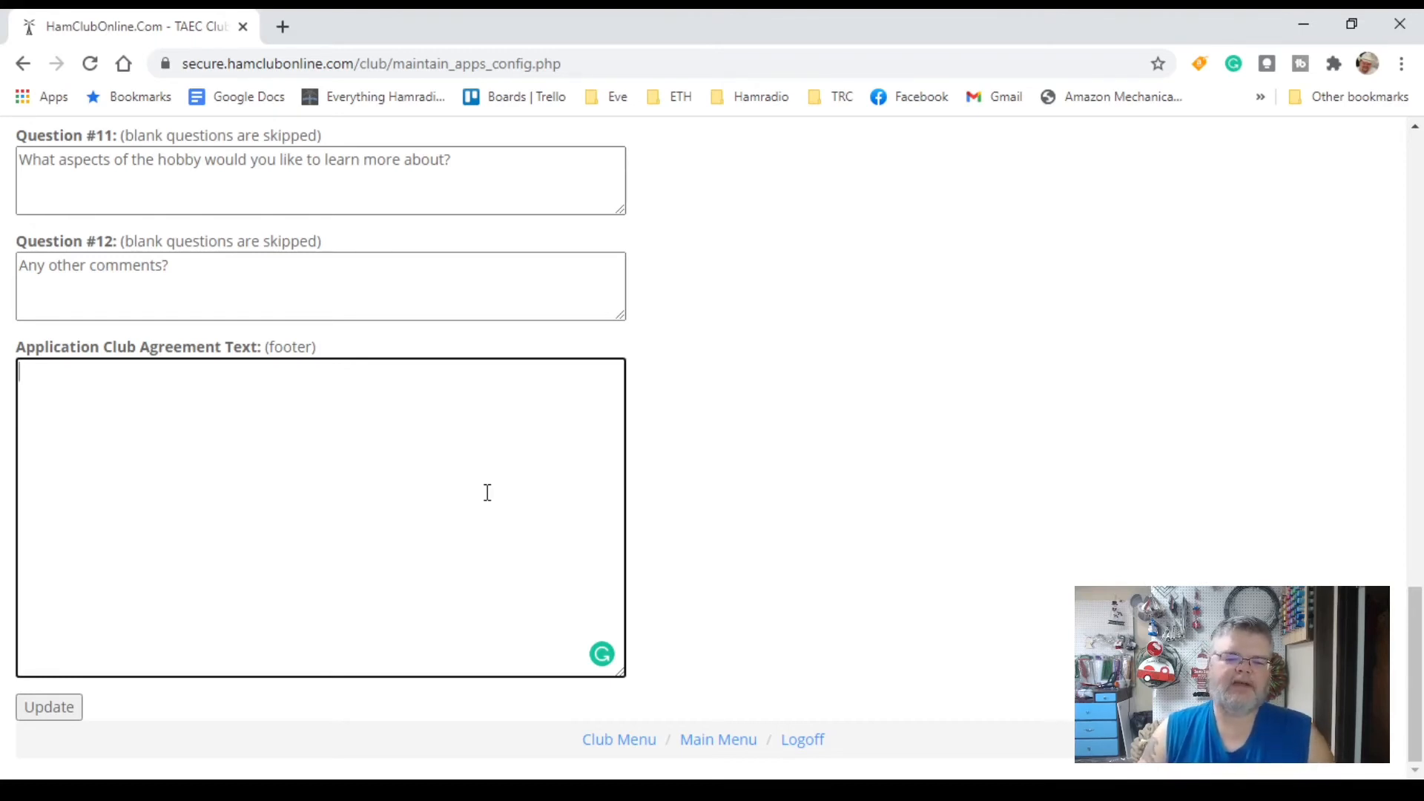
pyautogui.write('Club dues will be due within 30 days of acceptance into the club. These dues may be paid here online or at the next club meeting. Dues are due within 30 days of application submission and in January of every year.')
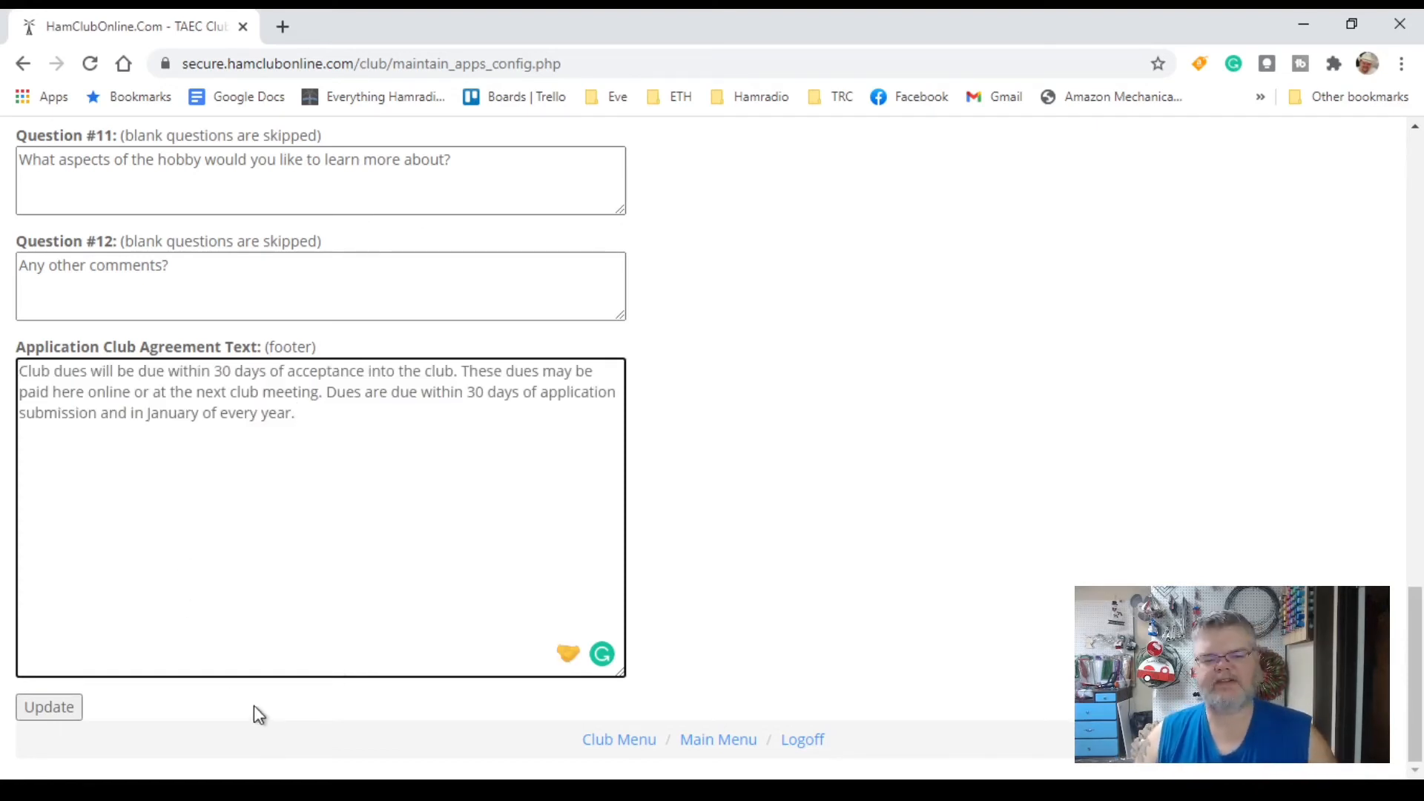
pyautogui.click(47, 711)
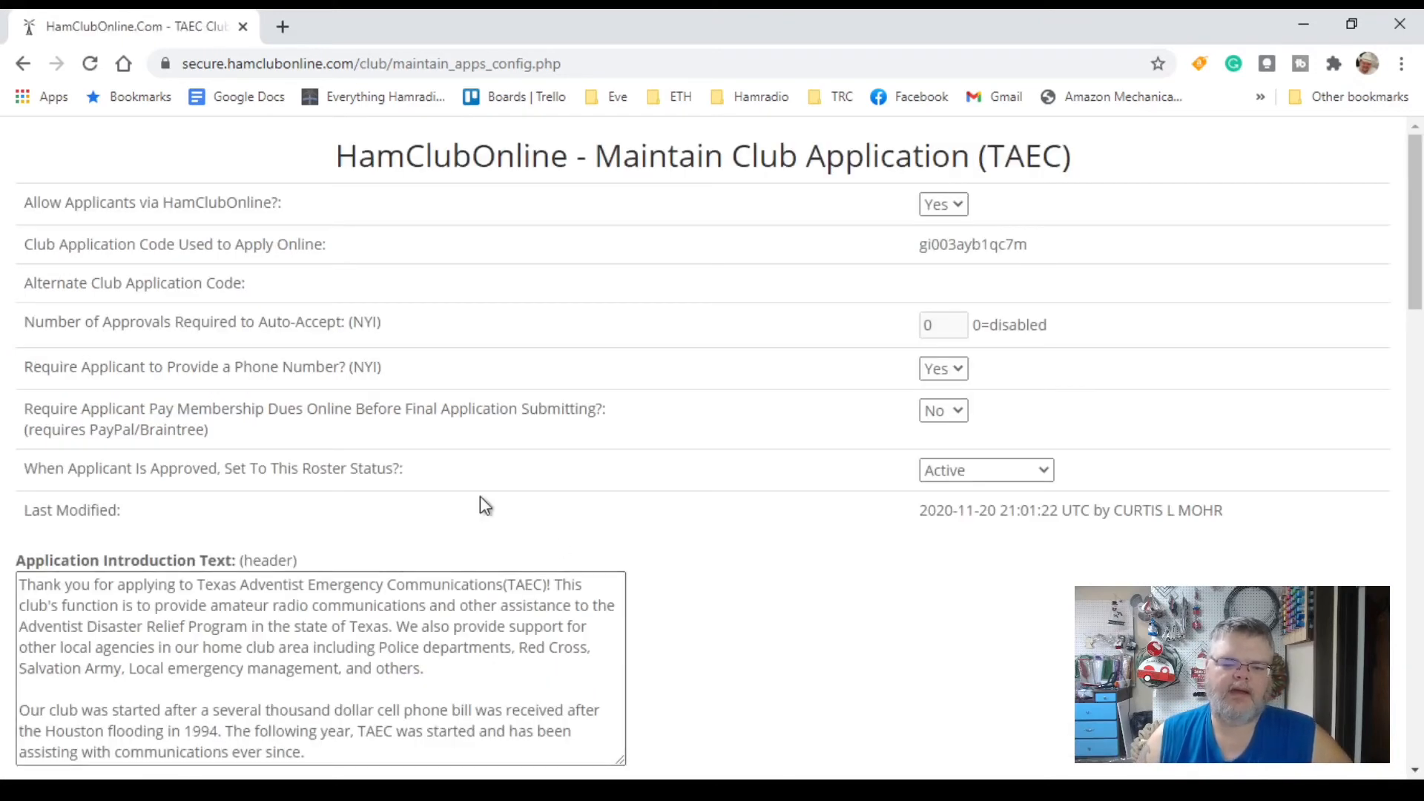
# Step: Scroll down to verify the saved footer text, then return to the Club Menu
pyautogui.scroll(-20, 604, 505)
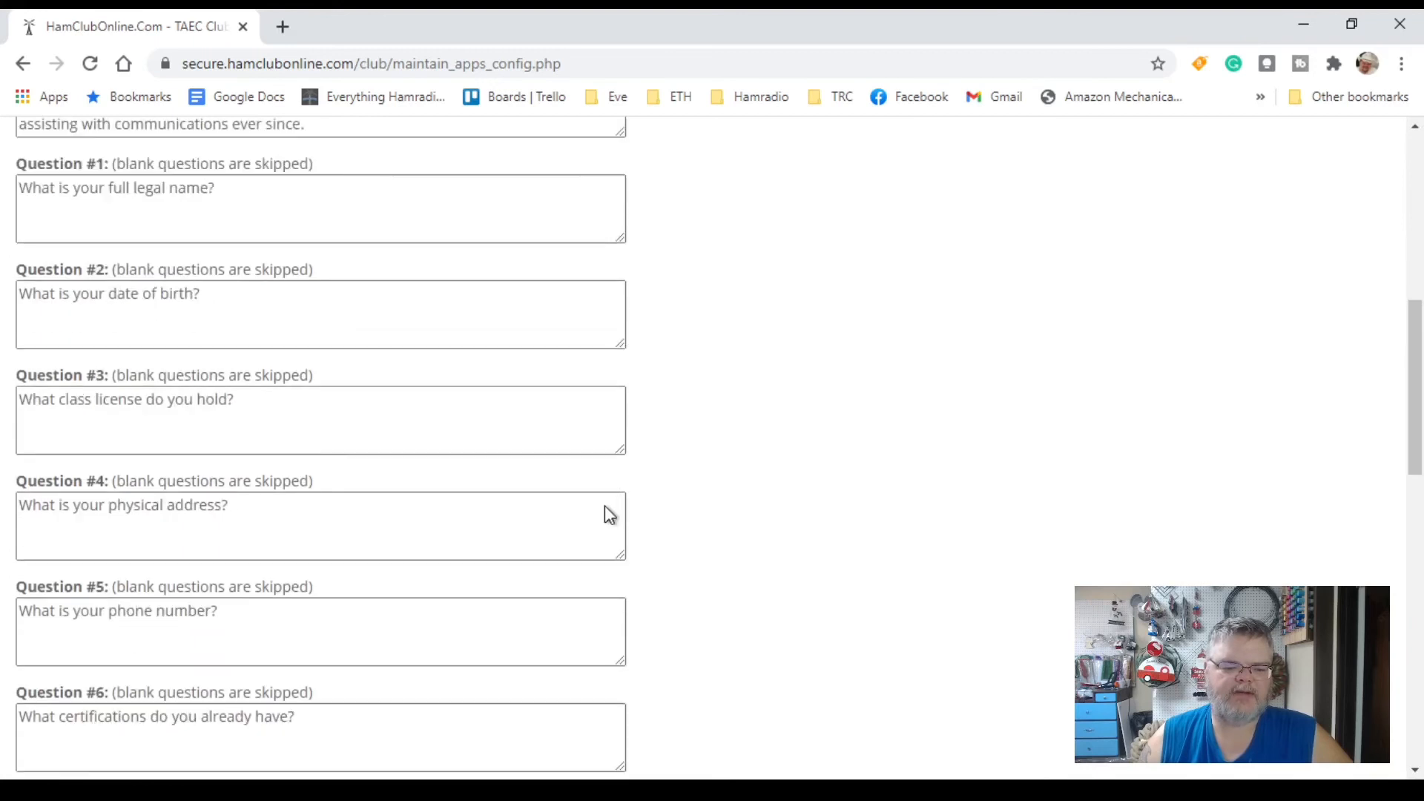
pyautogui.scroll(-3, 607, 515)
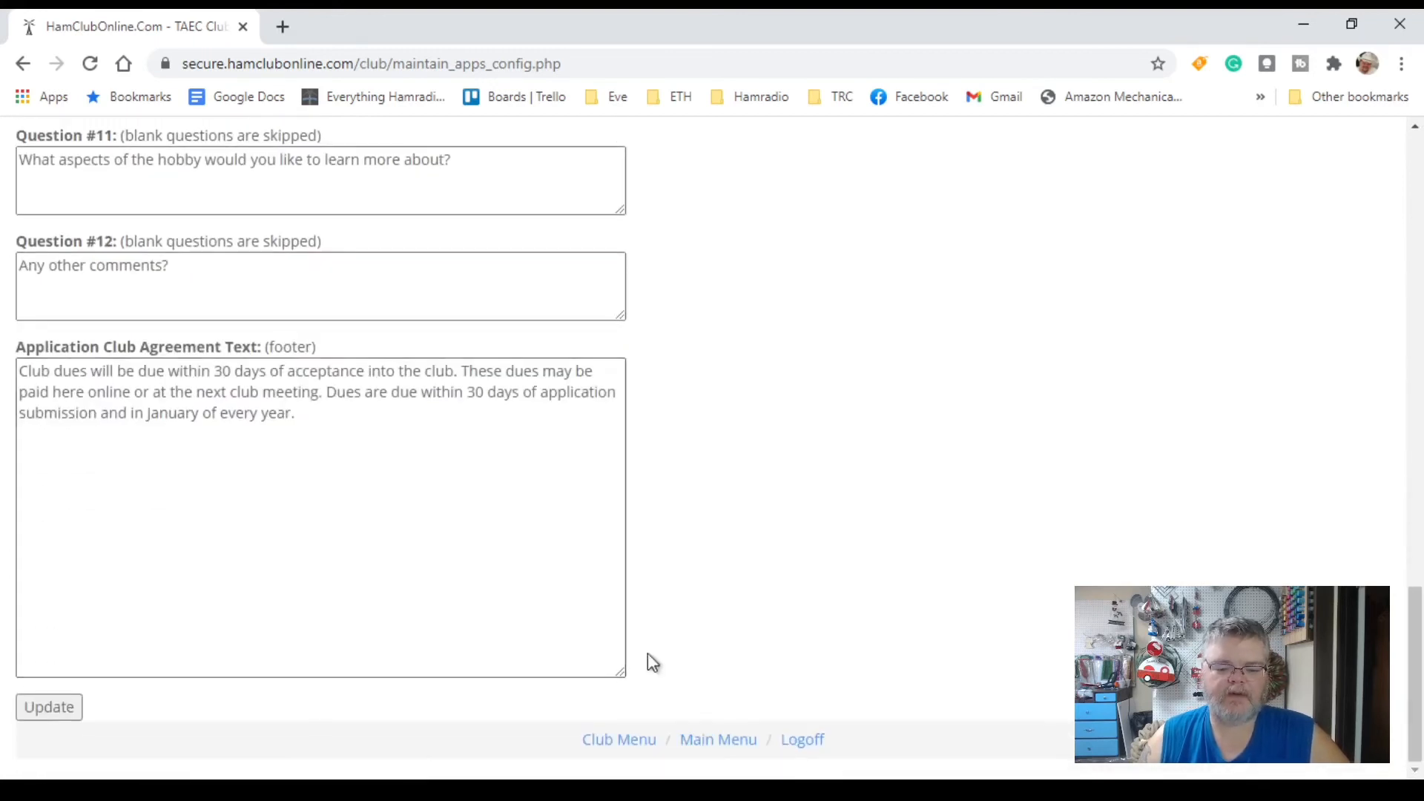
pyautogui.click(629, 755)
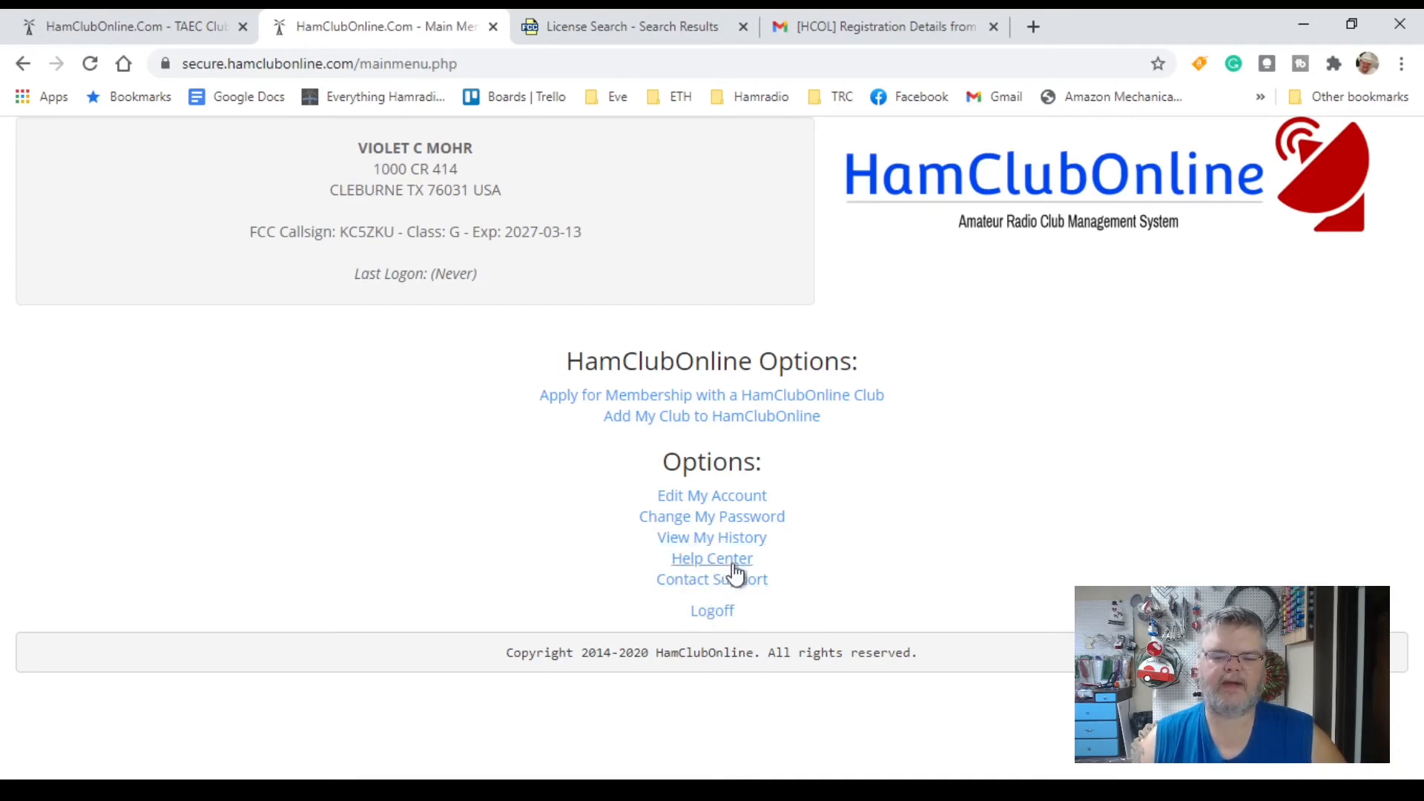
# Step: Start a membership application for the club with callsign k5aec
pyautogui.click(616, 401)
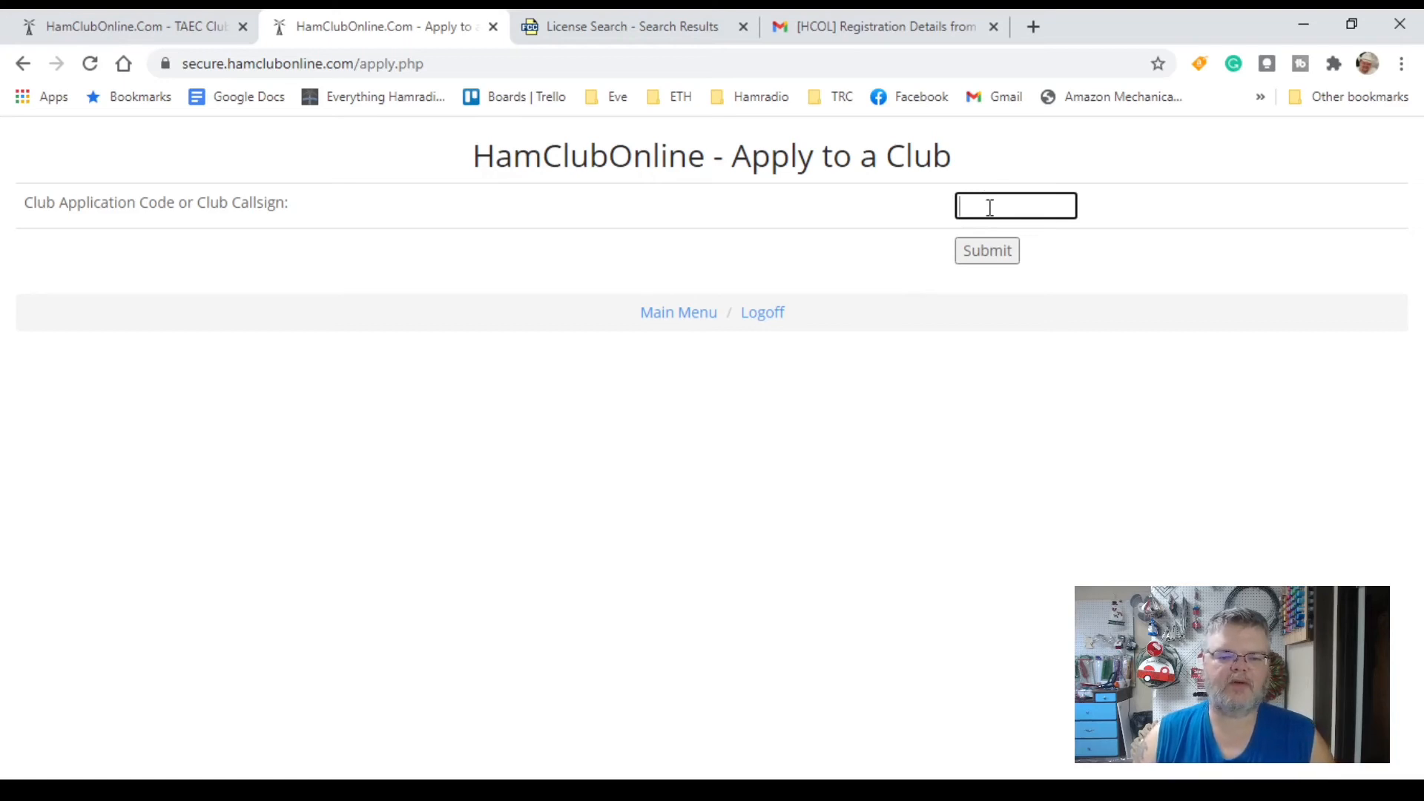
pyautogui.write('k5aec')
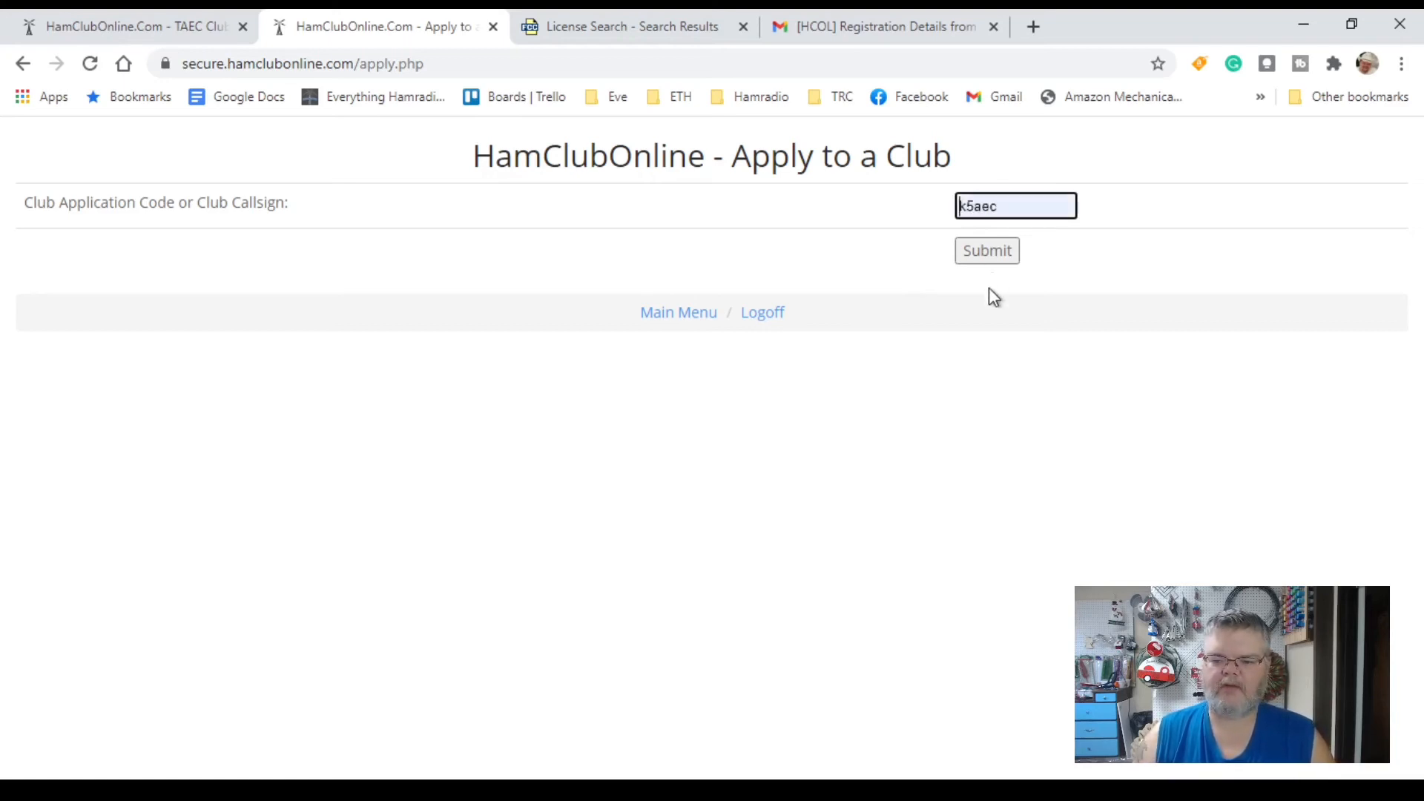
pyautogui.click(1002, 252)
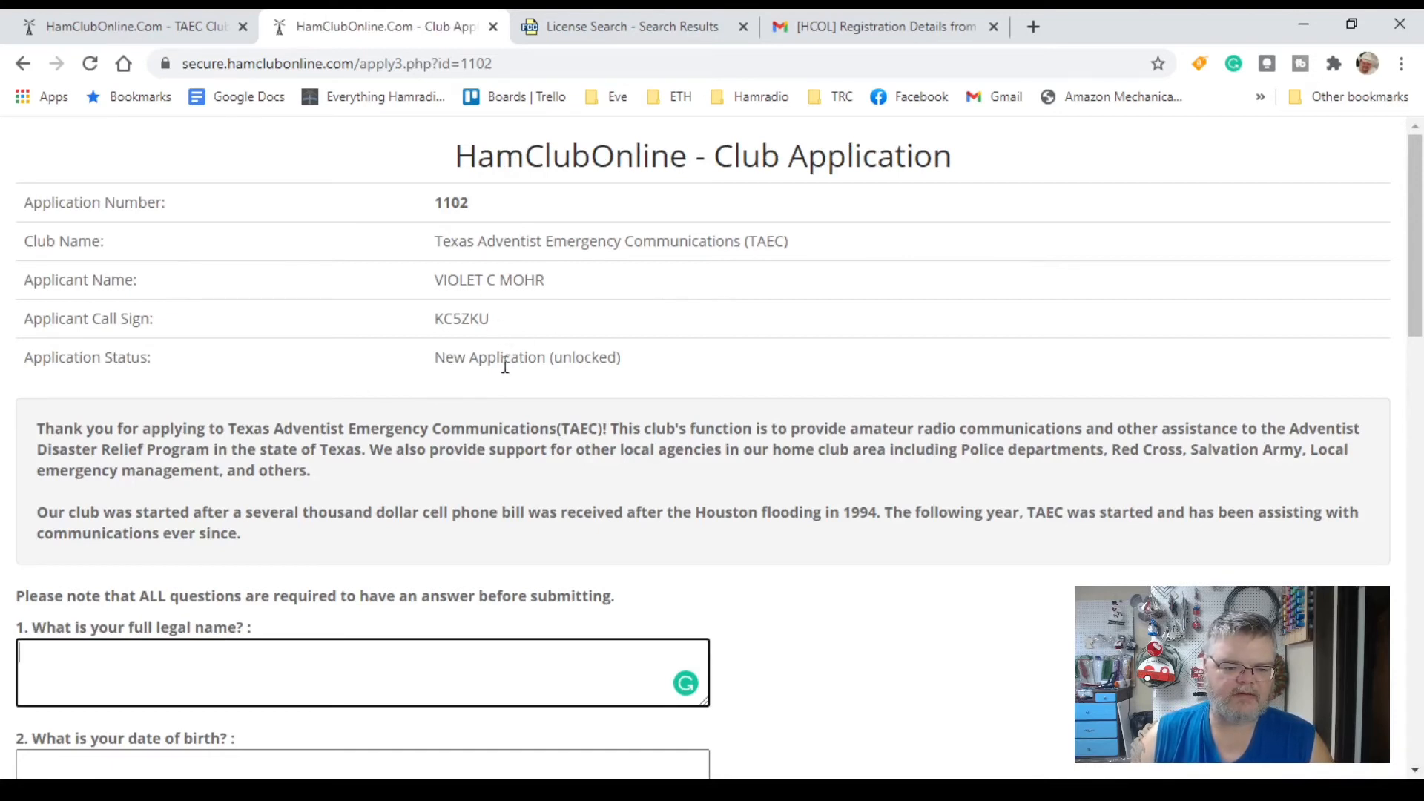
pyautogui.scroll(-3, 630, 413)
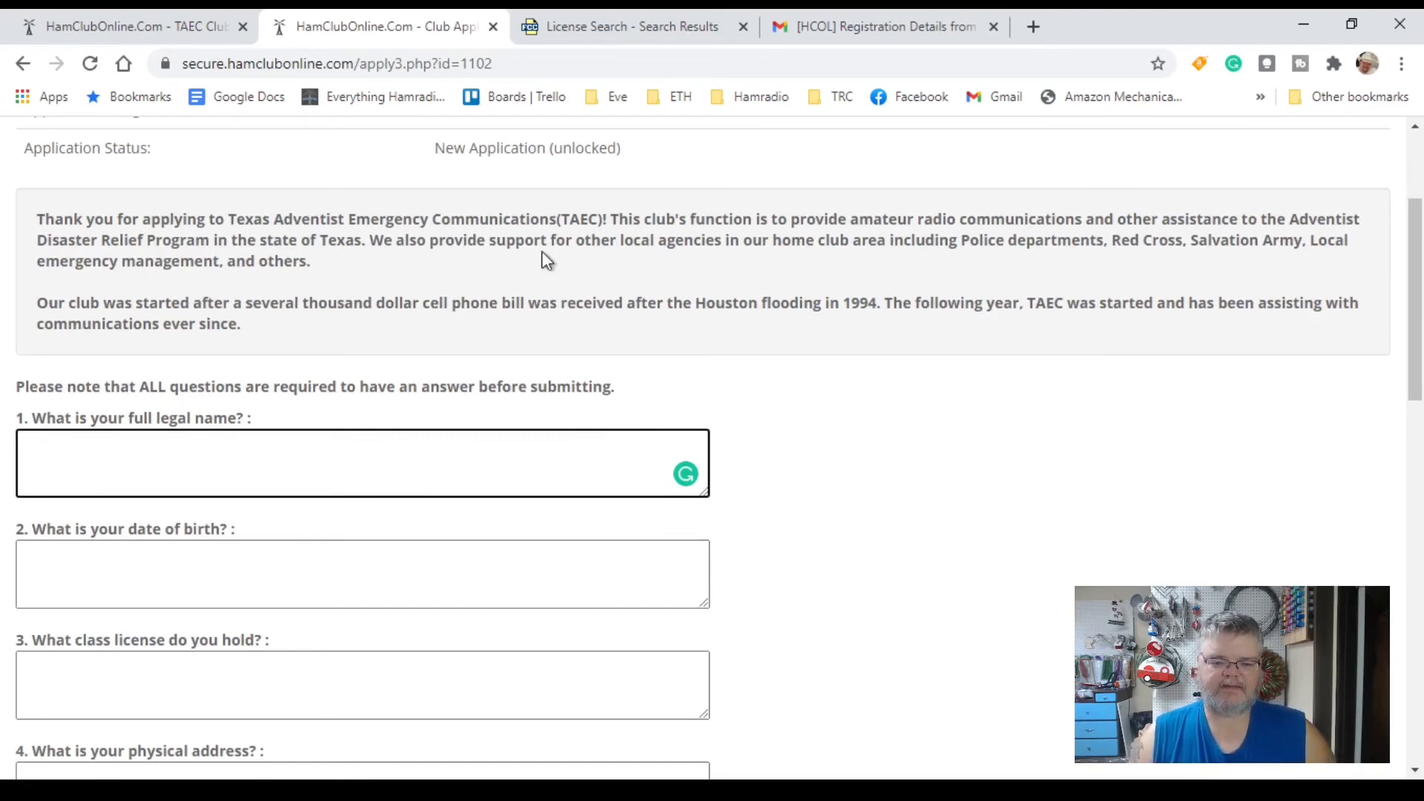
pyautogui.scroll(-12, 948, 501)
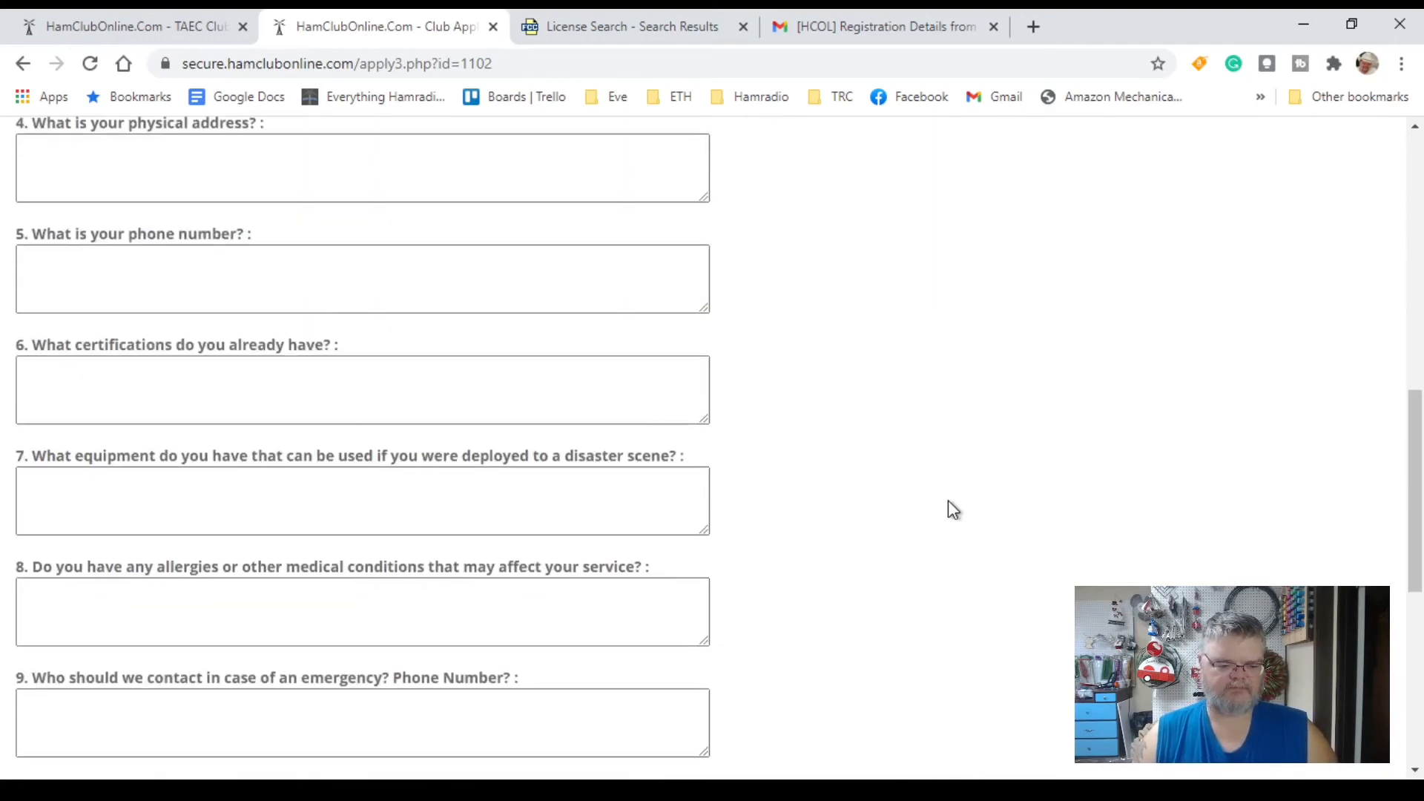
pyautogui.scroll(-2, 948, 501)
pyautogui.scroll(11, 948, 501)
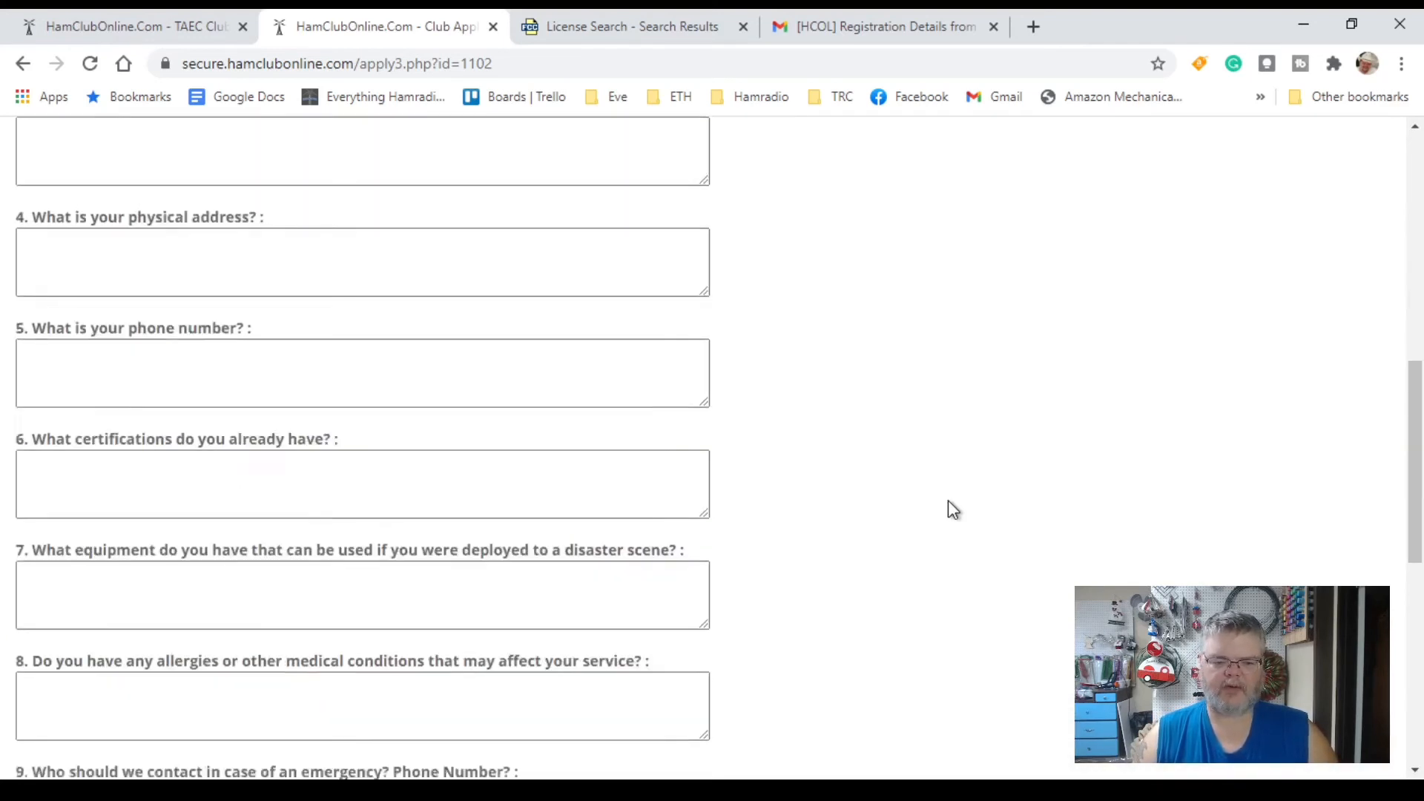
pyautogui.scroll(3, 948, 500)
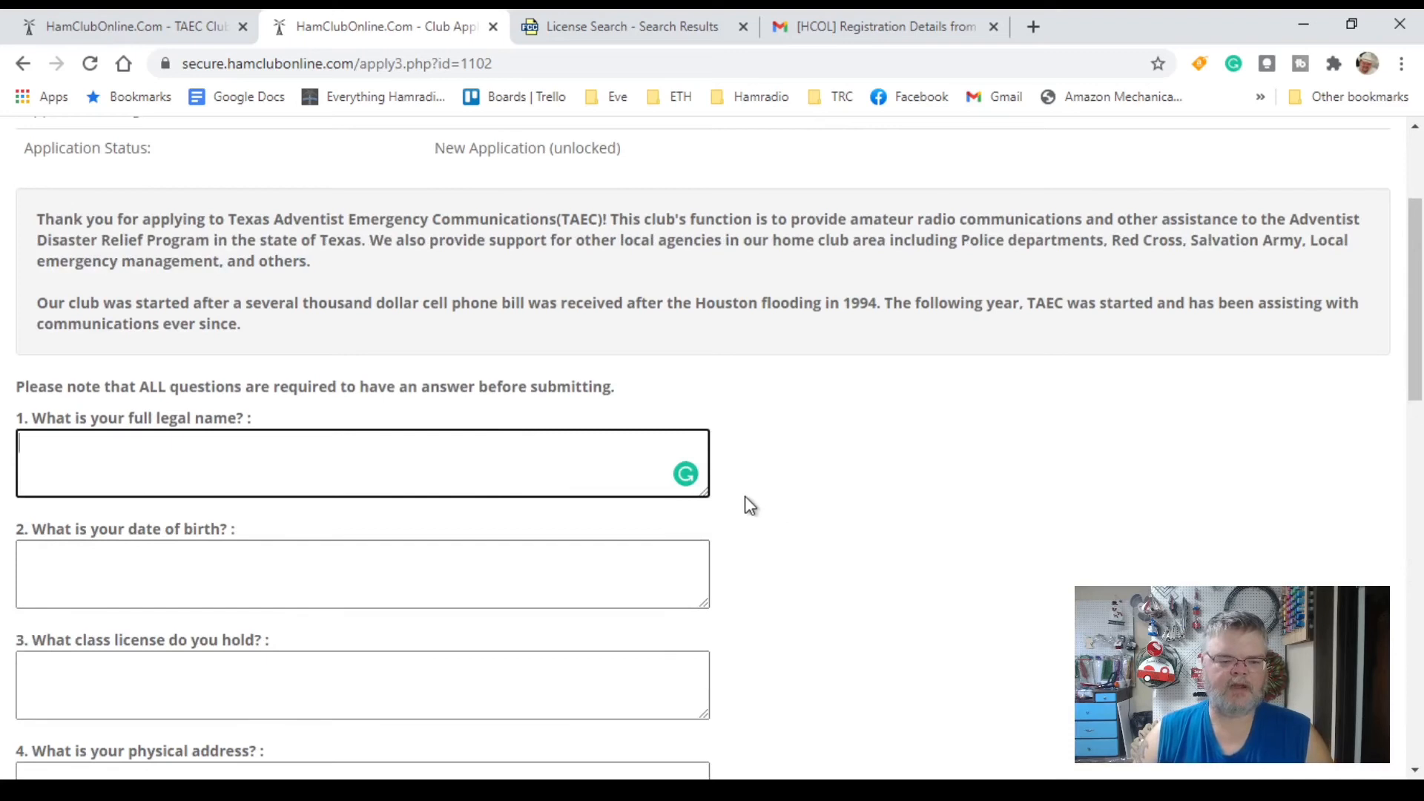
pyautogui.scroll(-3, 833, 491)
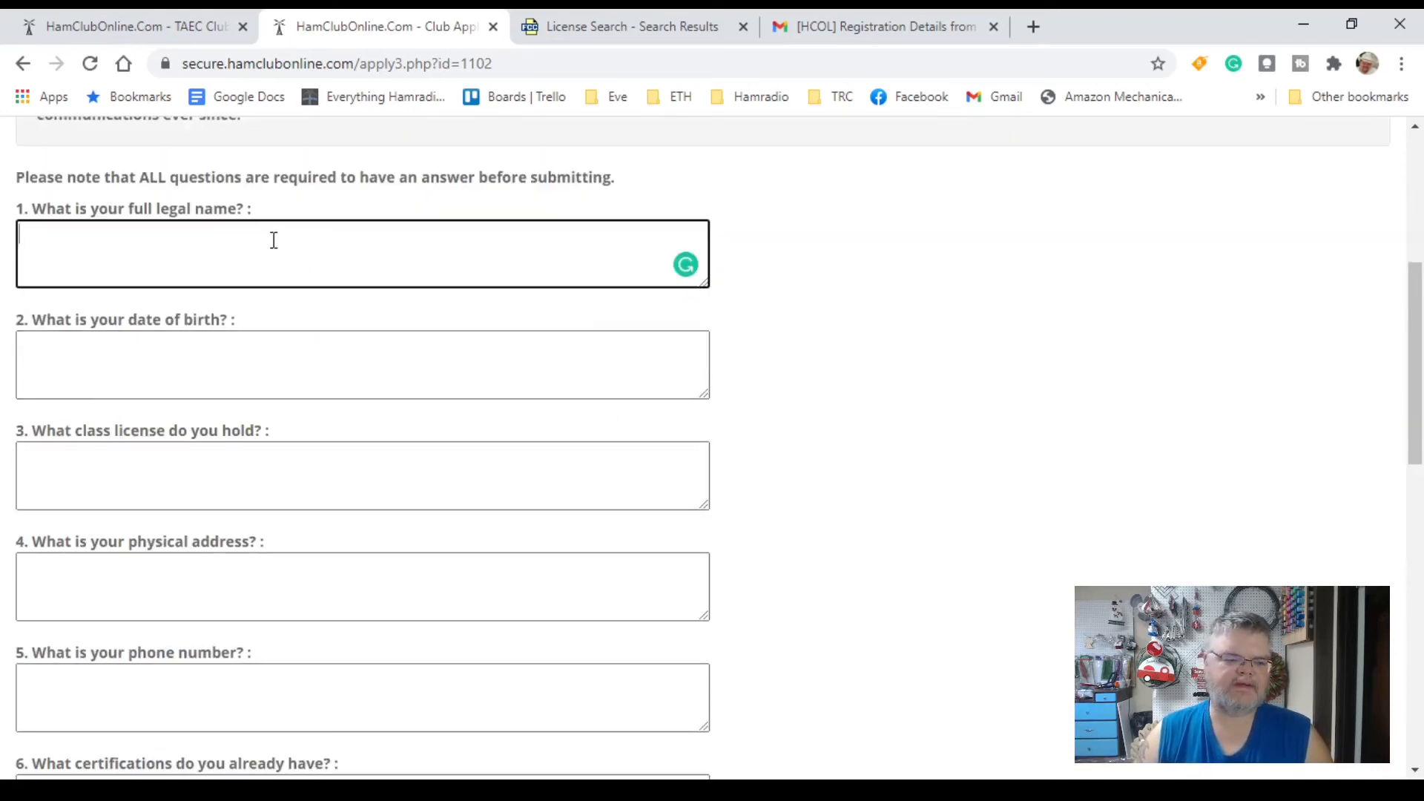
# Step: Answer questions 1–5 with the applicant's full name, birth date, General license class, address and phone number
pyautogui.press('Tab')
pyautogui.write('01/01/1900')
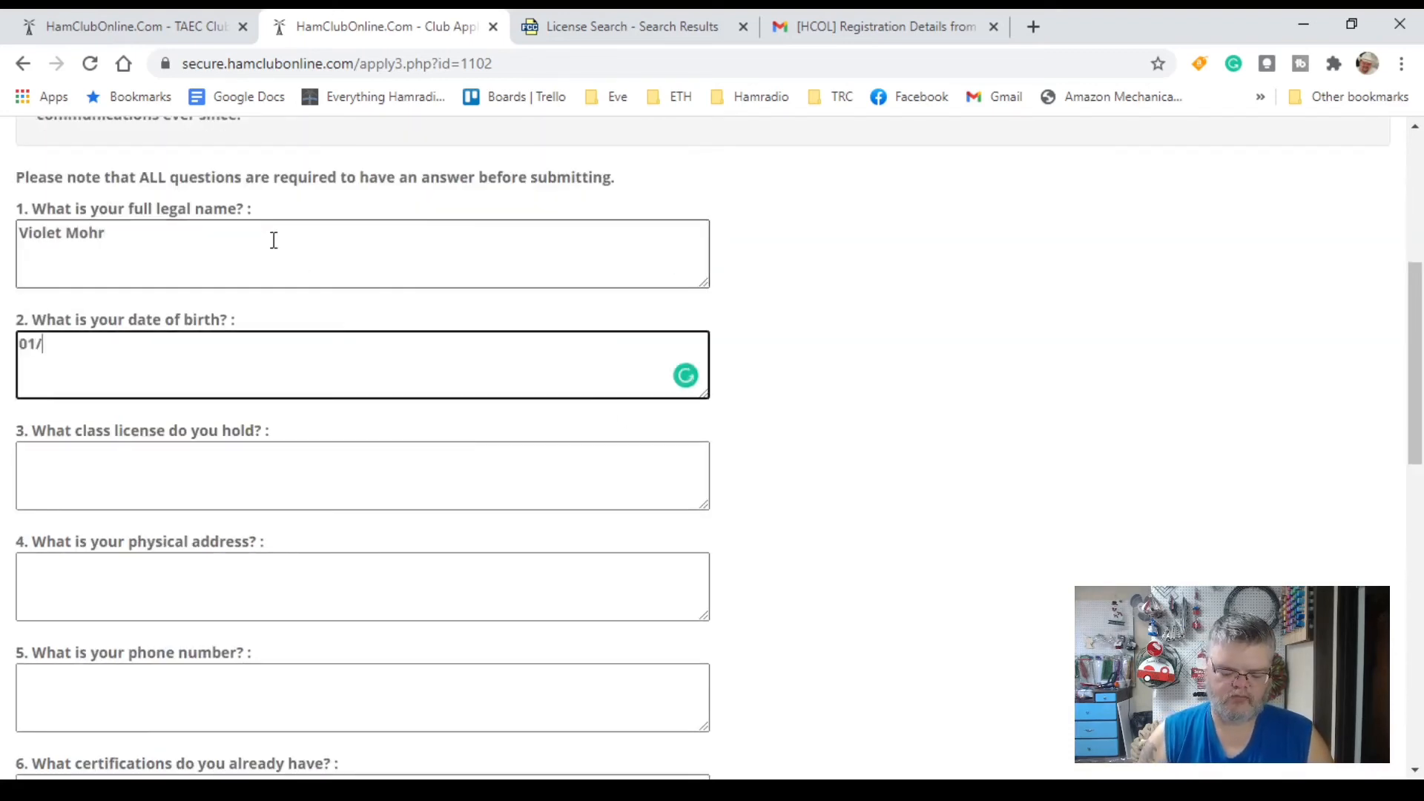
pyautogui.press('Tab')
pyautogui.write('General')
pyautogui.press('Tab')
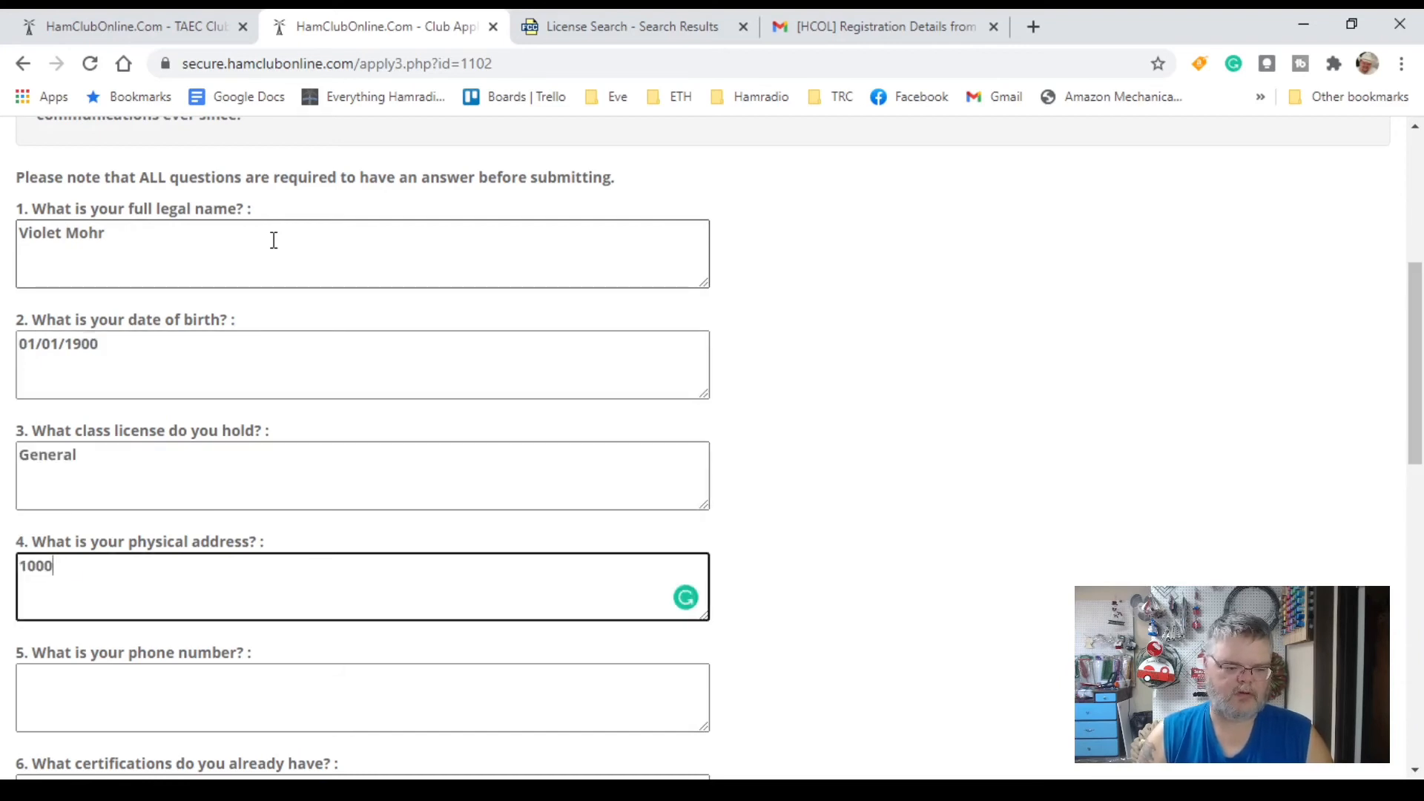
pyautogui.press('Tab')
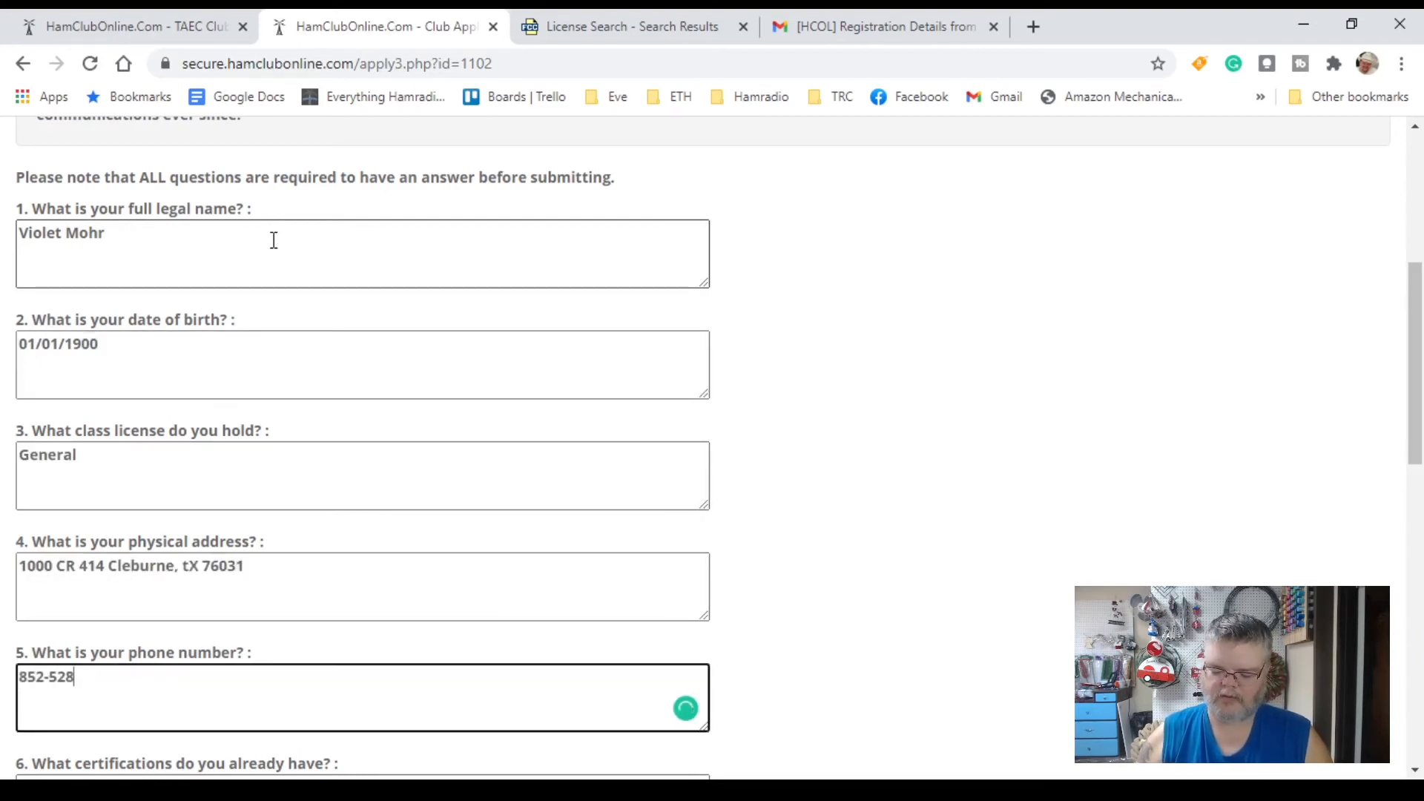
# Step: List certifications (W5YI VE, IC-100/200/700/800, First Aid, CPR) and deployable equipment (HT, mobile, HF, generator)
pyautogui.scroll(-5, 525, 604)
pyautogui.click(241, 388)
pyautogui.write('W5YI VE, ')
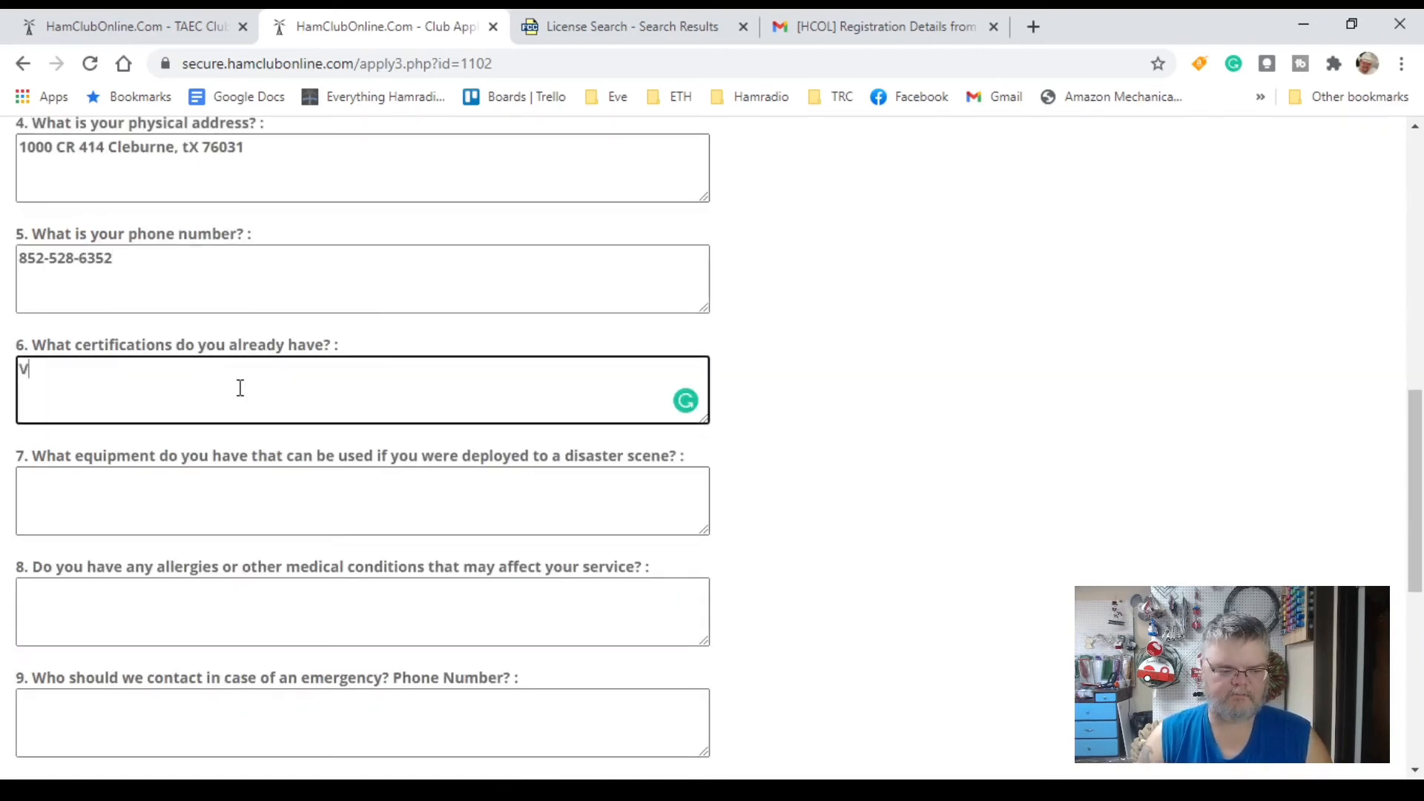
pyautogui.write('IC-100,')
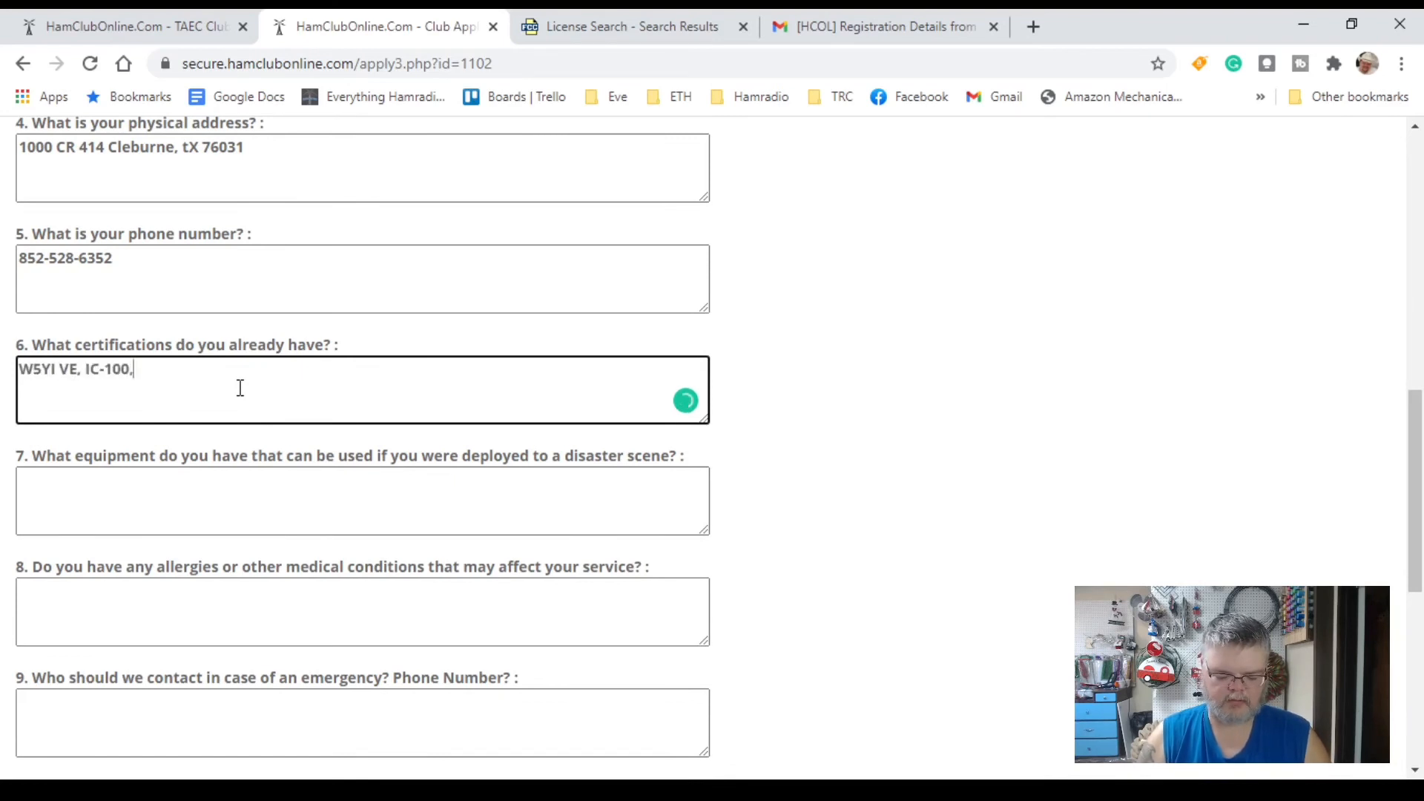
pyautogui.write(' IC-800, IC-200, IC-700, First Aid, CPR,')
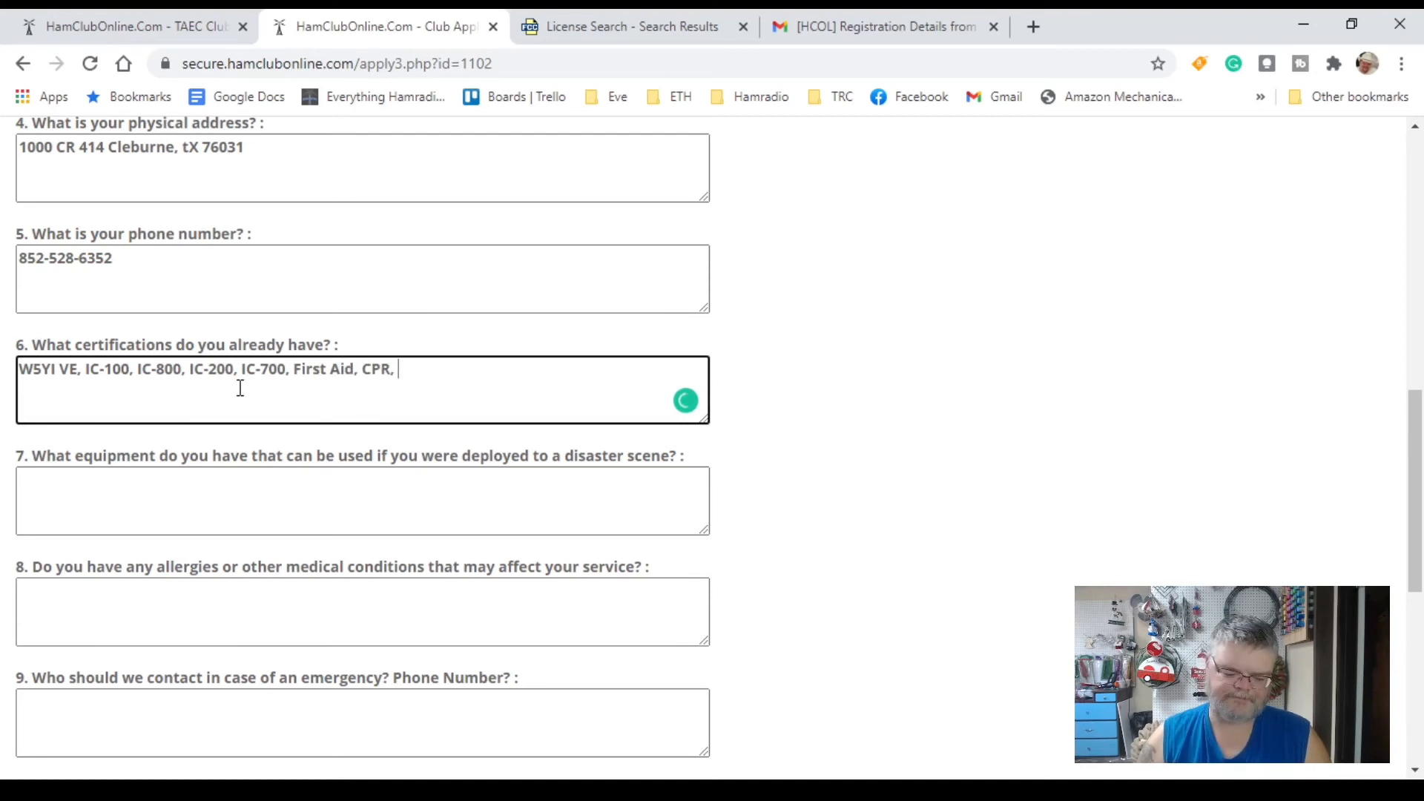
pyautogui.press('BackSpace')
pyautogui.press('BackSpace')
pyautogui.click(252, 531)
pyautogui.write('Dual band HT, Dual ')
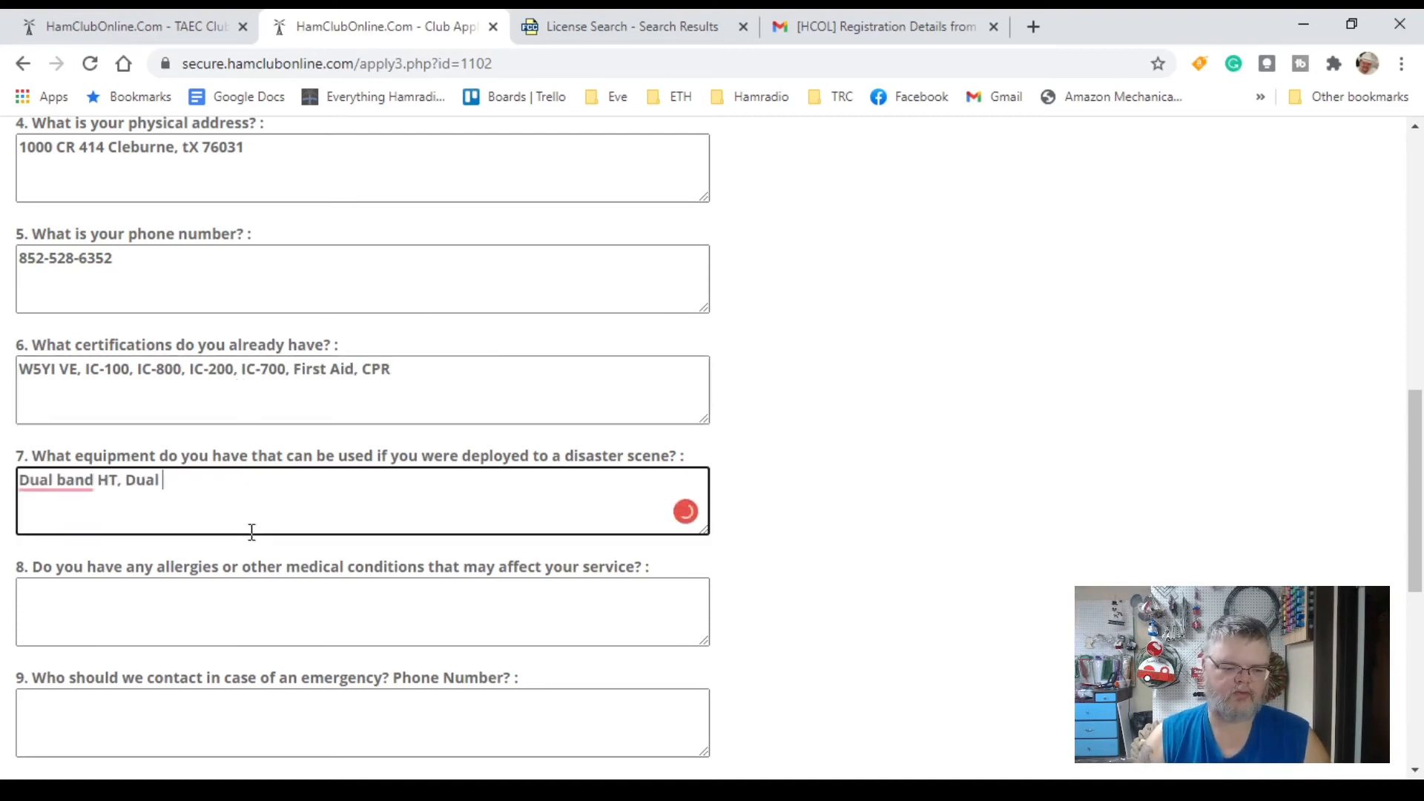
pyautogui.write('Band Mobile, HF radio, mag mount antenna')
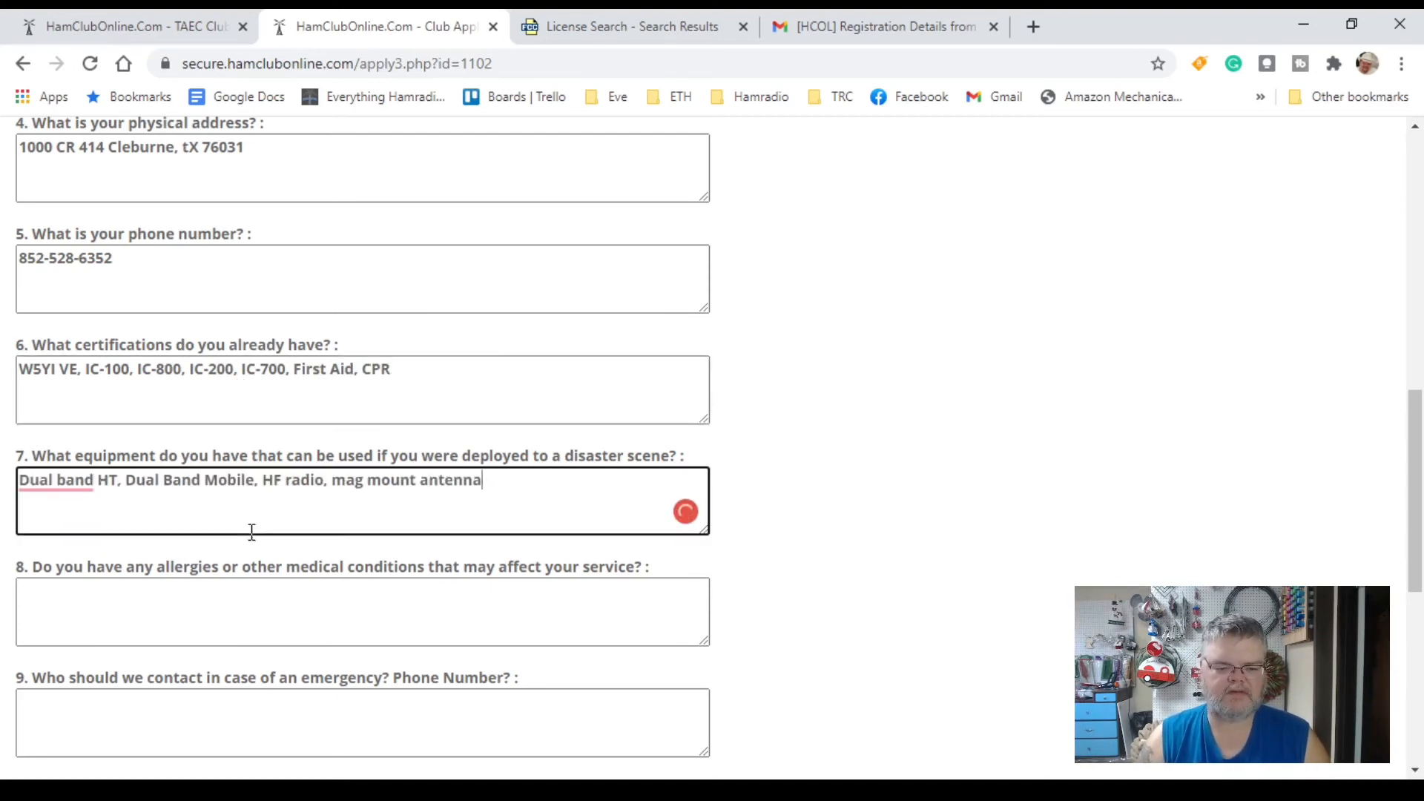
pyautogui.write('s, mobile generator,')
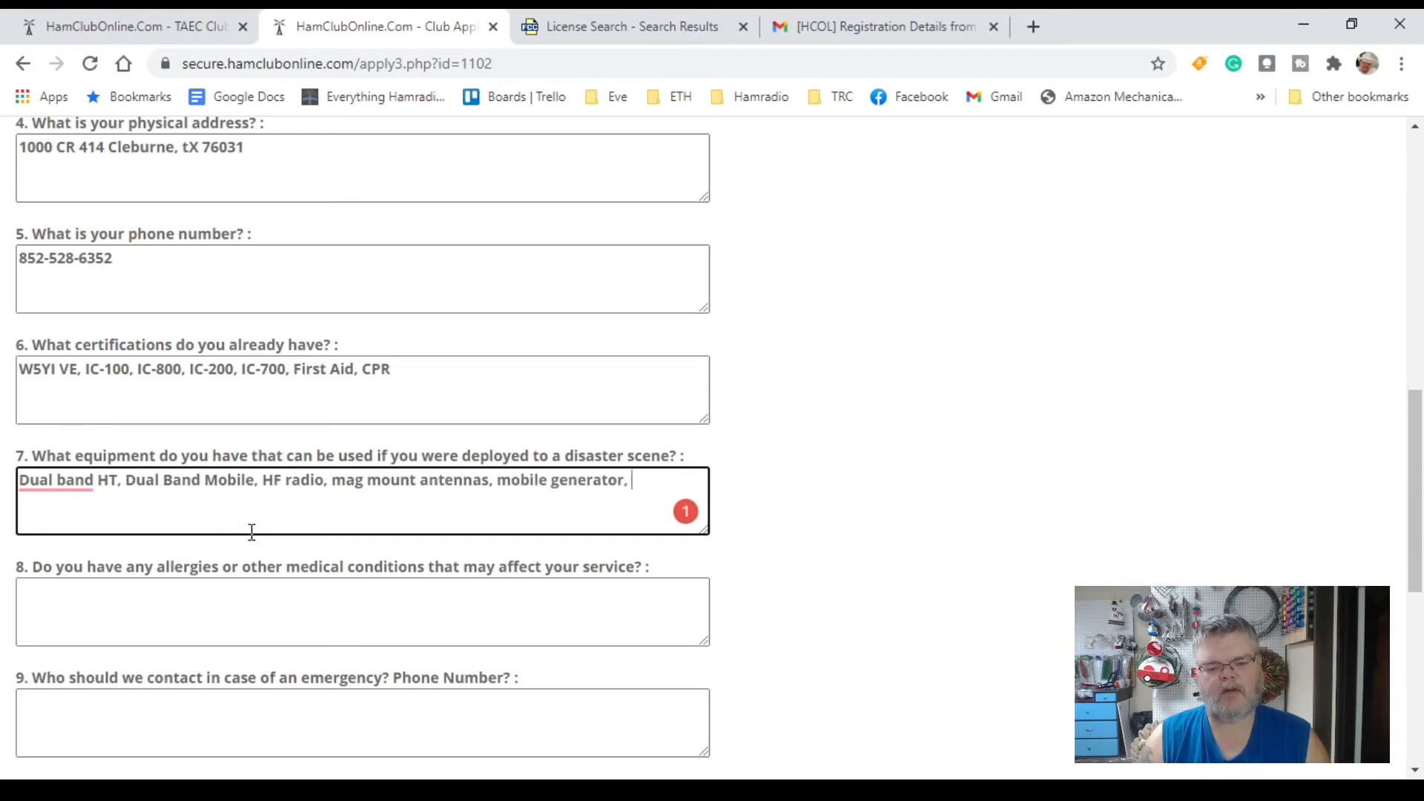
pyautogui.press('BackSpace')
# Step: Answer the allergies question with n/a and enter the emergency contact's name and phone number
pyautogui.click(226, 636)
pyautogui.write('n/a')
pyautogui.scroll(-3, 312, 505)
pyautogui.click(315, 507)
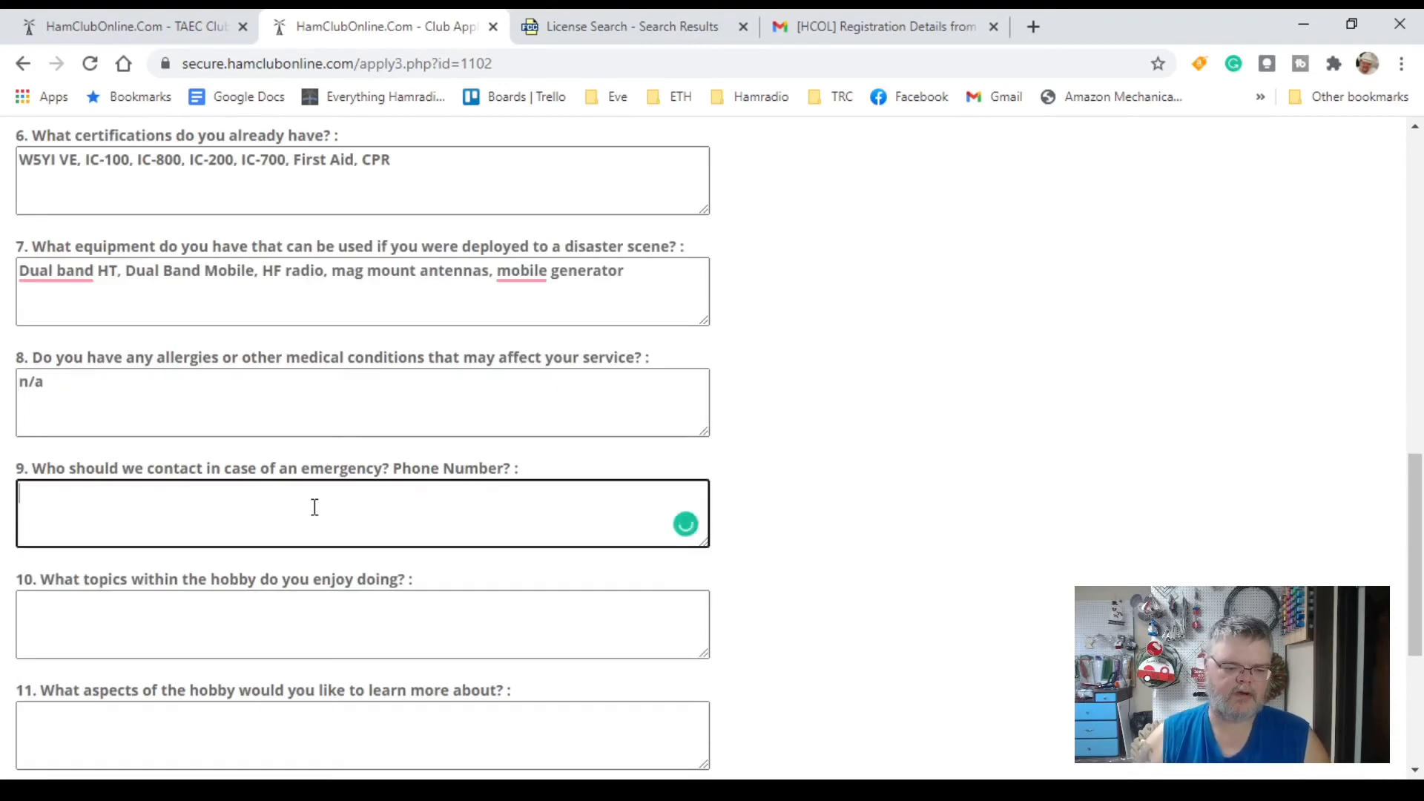
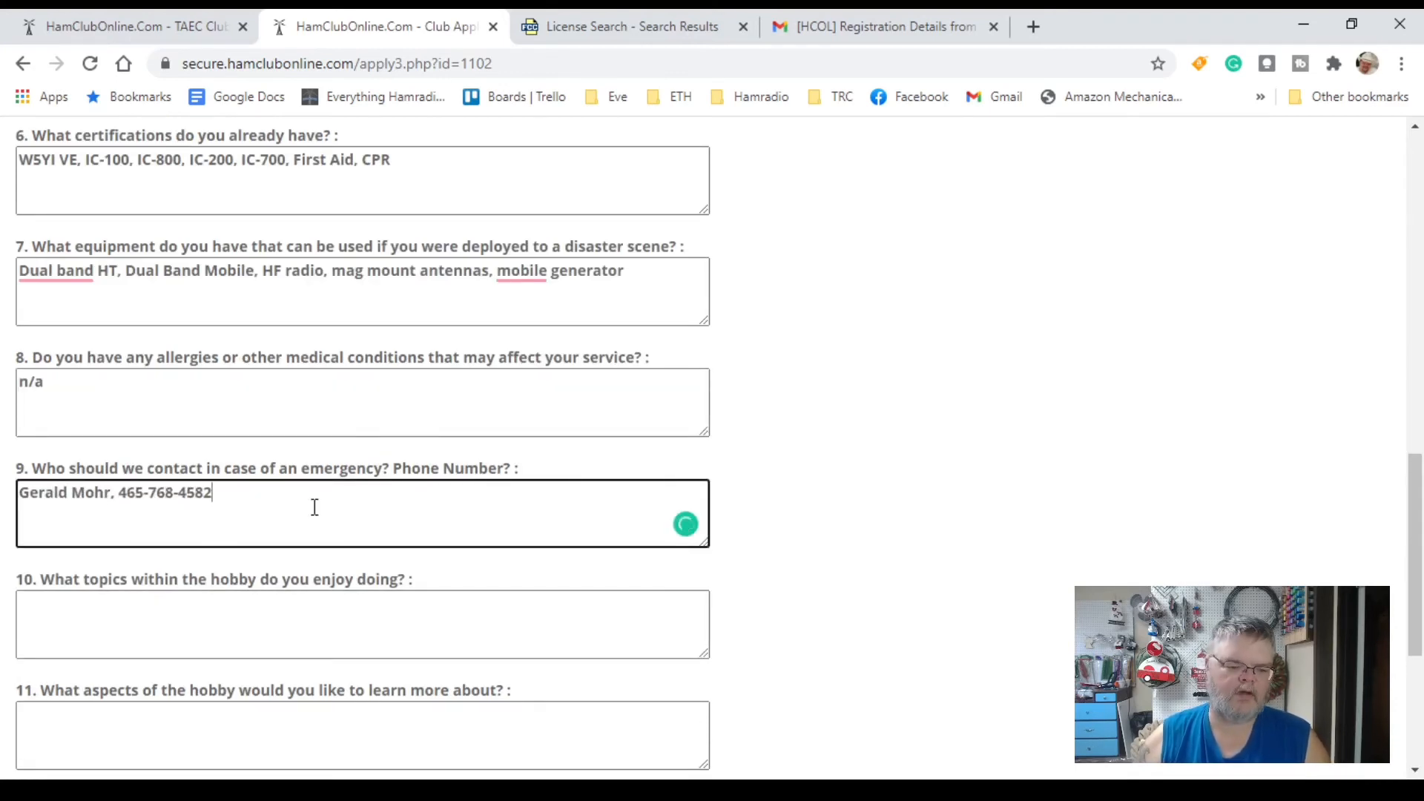
# Step: Give hobby topics (radio talk, morse code, RTTY, FT-8), learning interests (direction finding, mesh, antennas) and n/a comments
pyautogui.click(324, 635)
pyautogui.write('Talk on')
pyautogui.press('BackSpace')
pyautogui.press('BackSpace')
pyautogui.press('BackSpace')
pyautogui.write('ing on the radio, morse code, ')
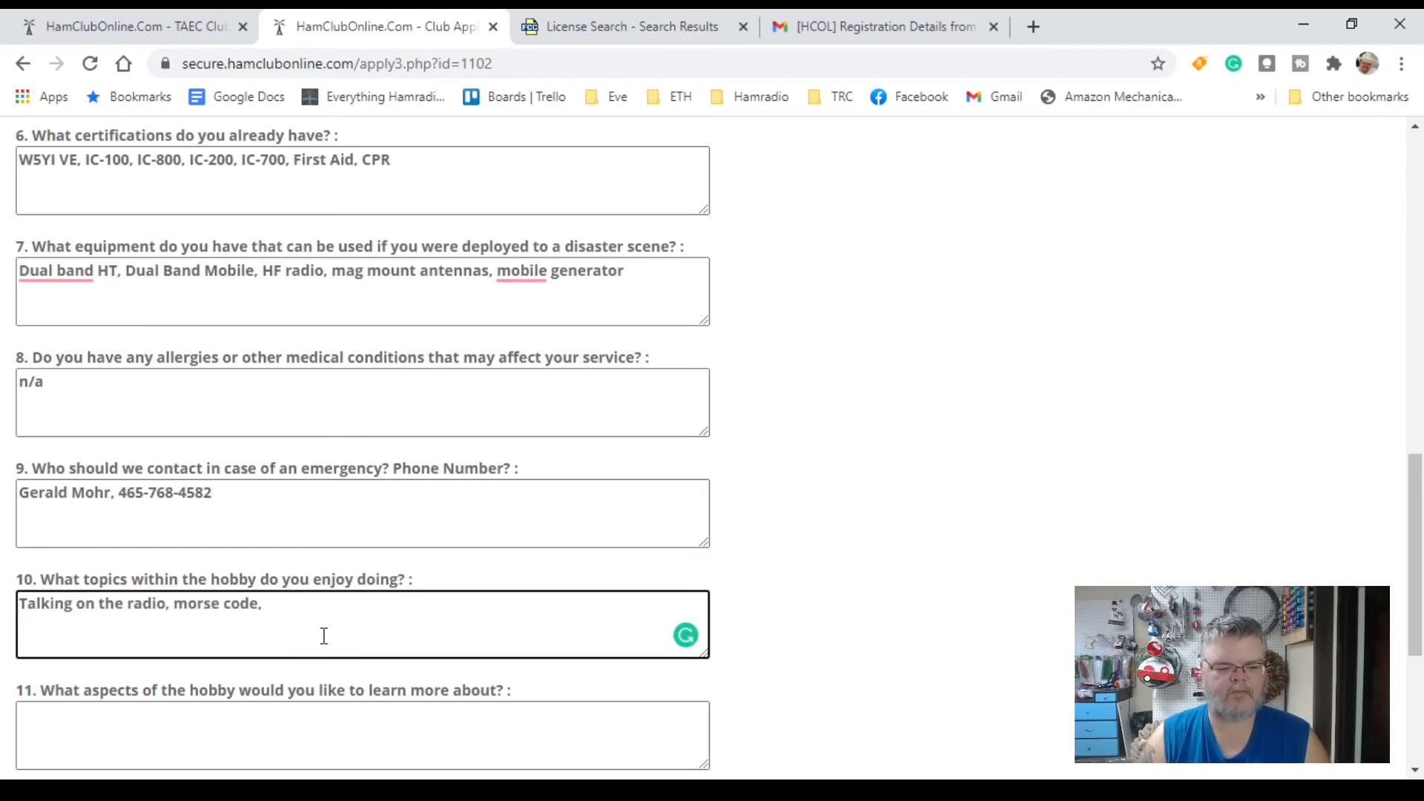
pyautogui.write('RTTY, FT-8')
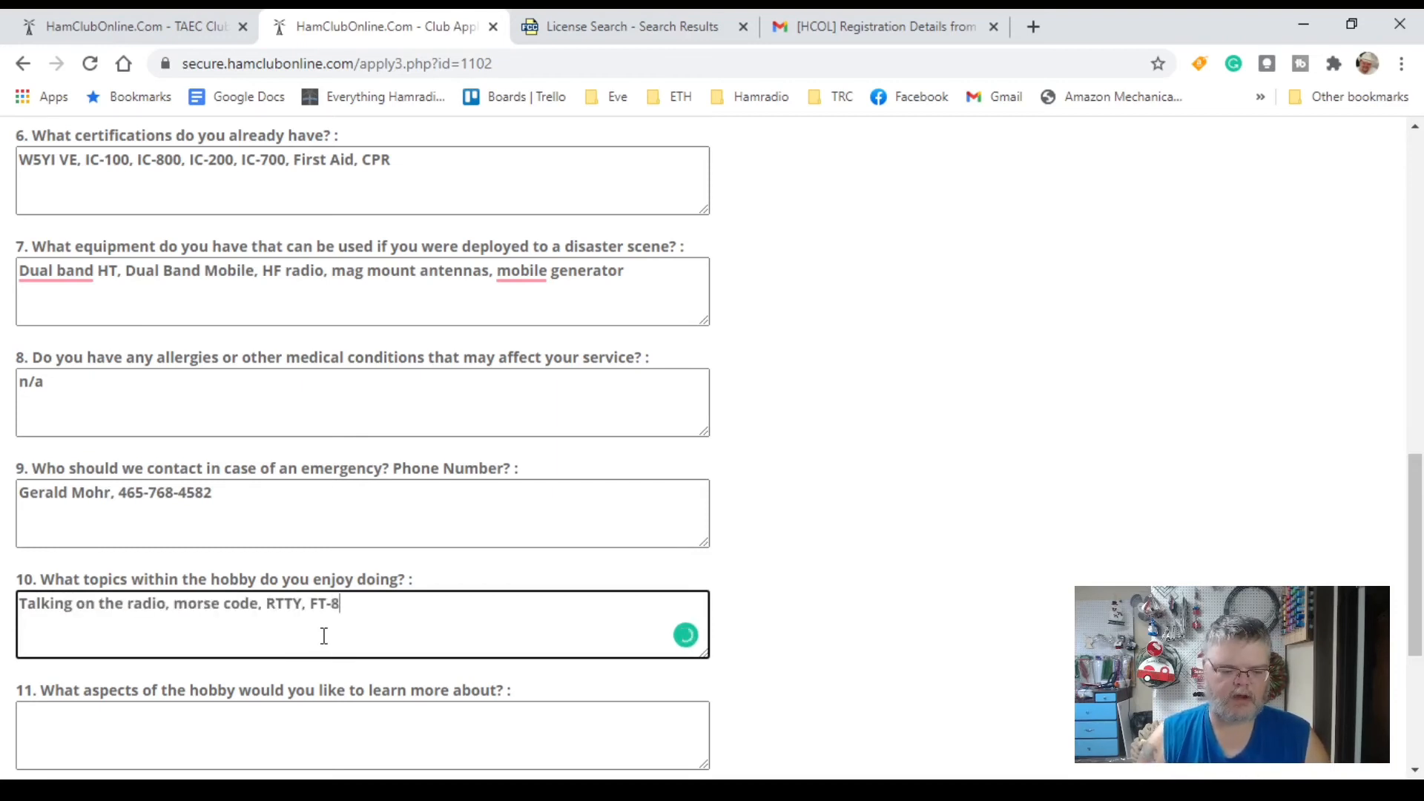
pyautogui.scroll(-3, 325, 636)
pyautogui.click(472, 511)
pyautogui.write('Direction ')
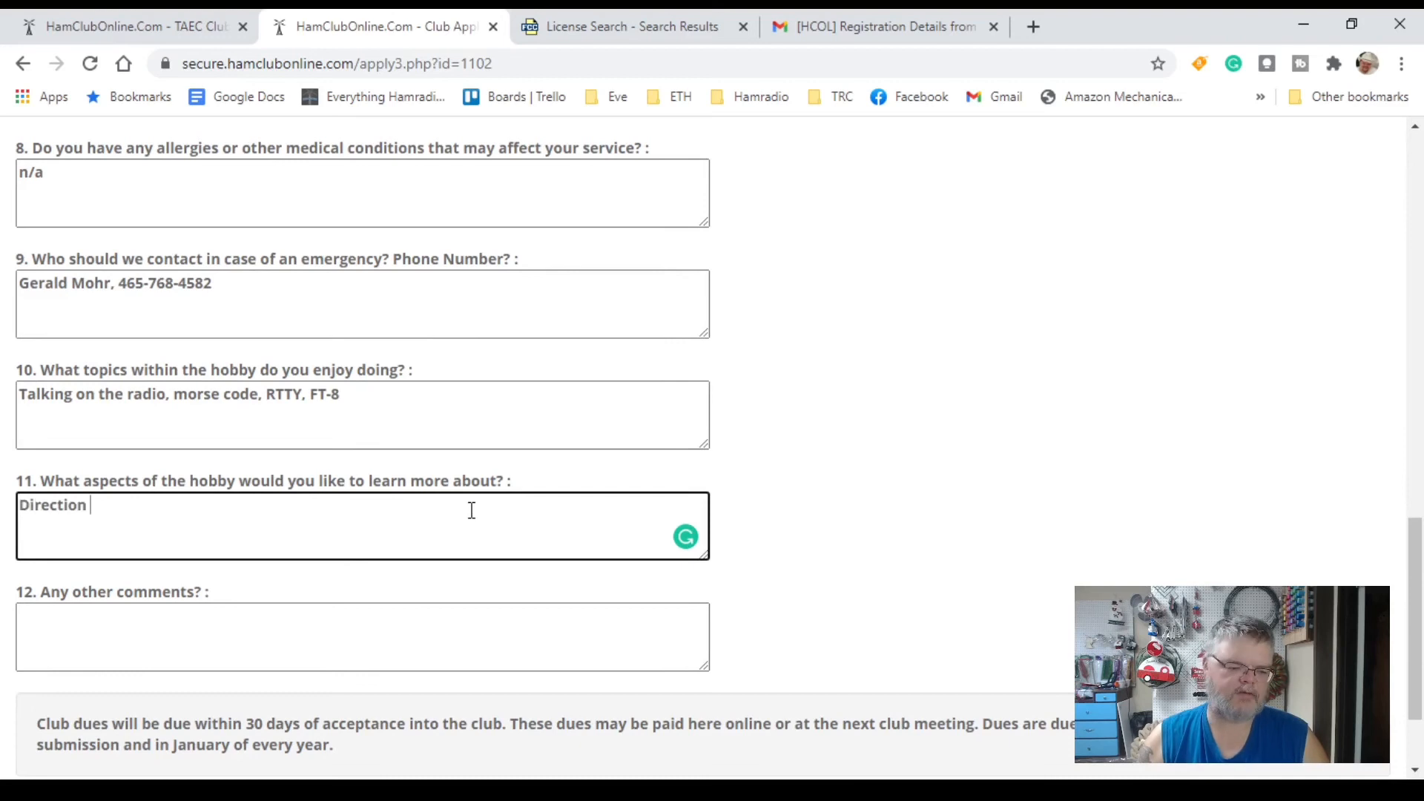
pyautogui.write('Finding, Mesh netwo')
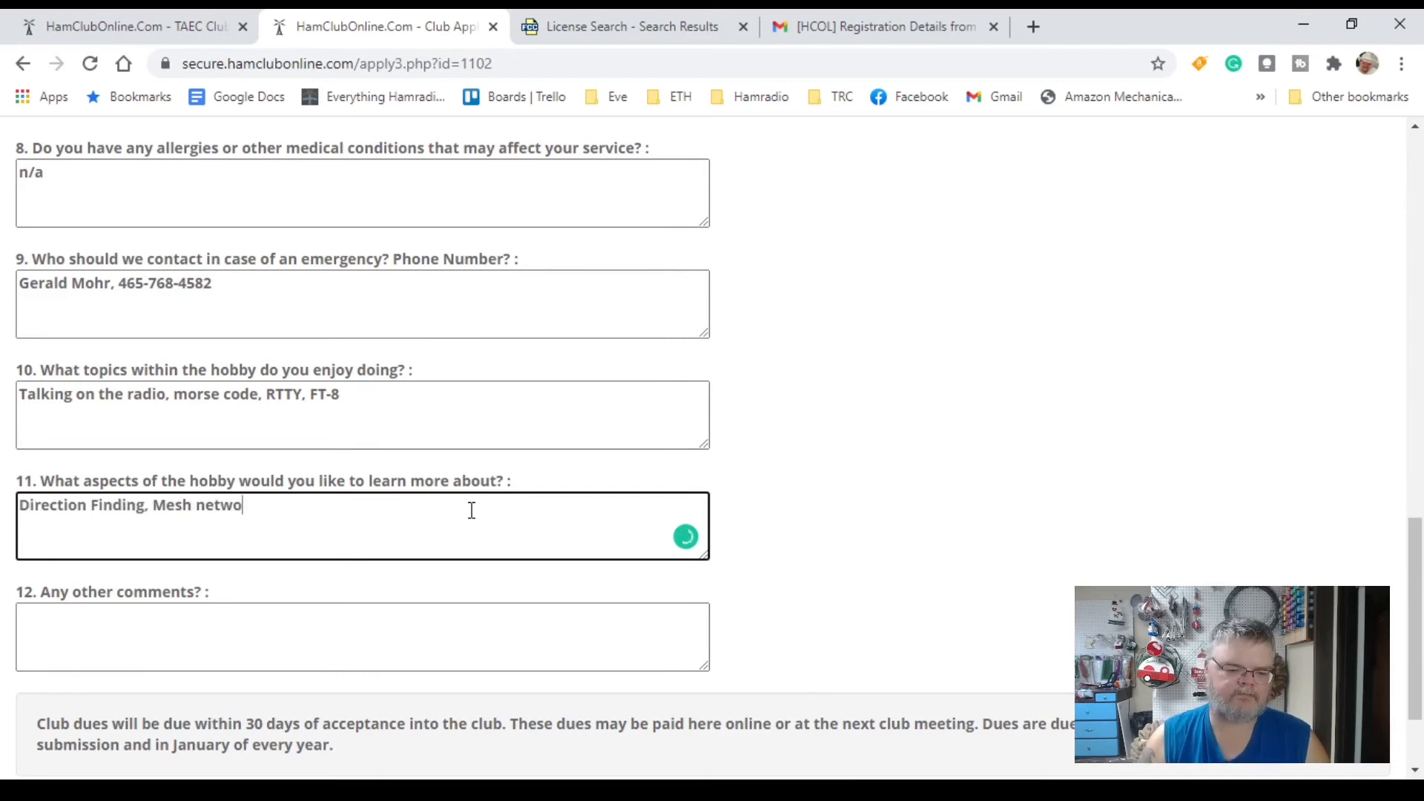
pyautogui.write('rking, and Antenna Building')
pyautogui.press('Tab')
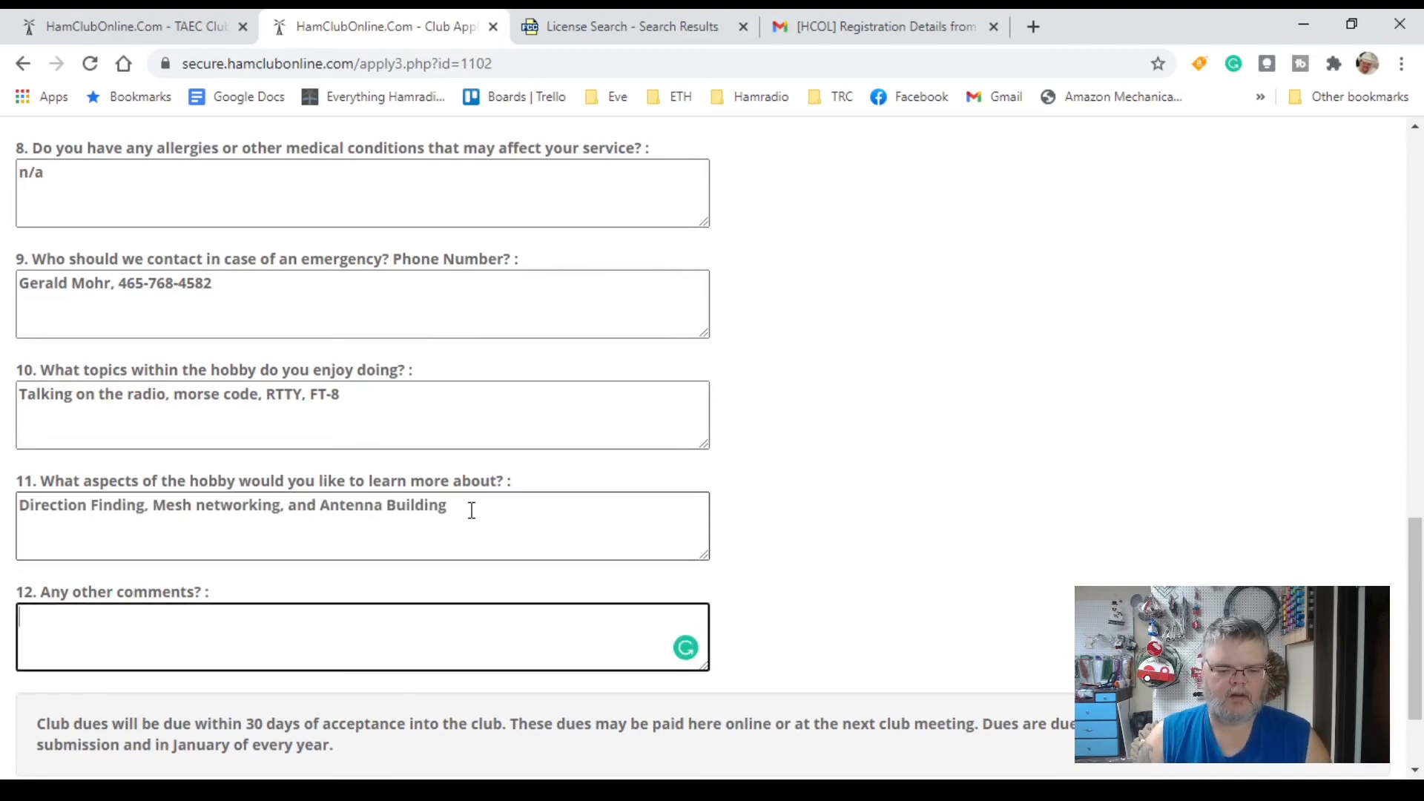
pyautogui.write('n/a')
pyautogui.scroll(-2, 492, 524)
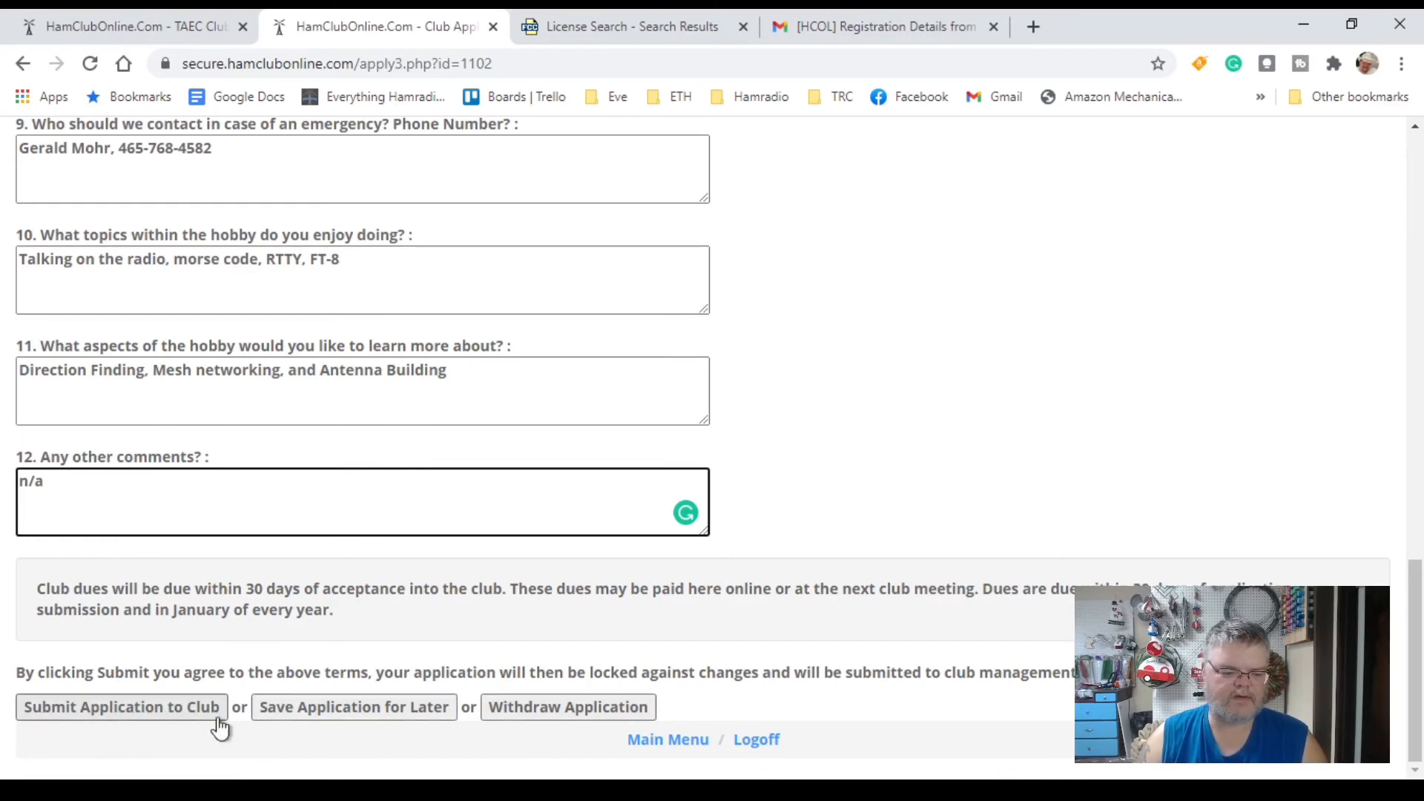
# Step: Submit the TAEC club application with all twelve questions answered
pyautogui.click(183, 717)
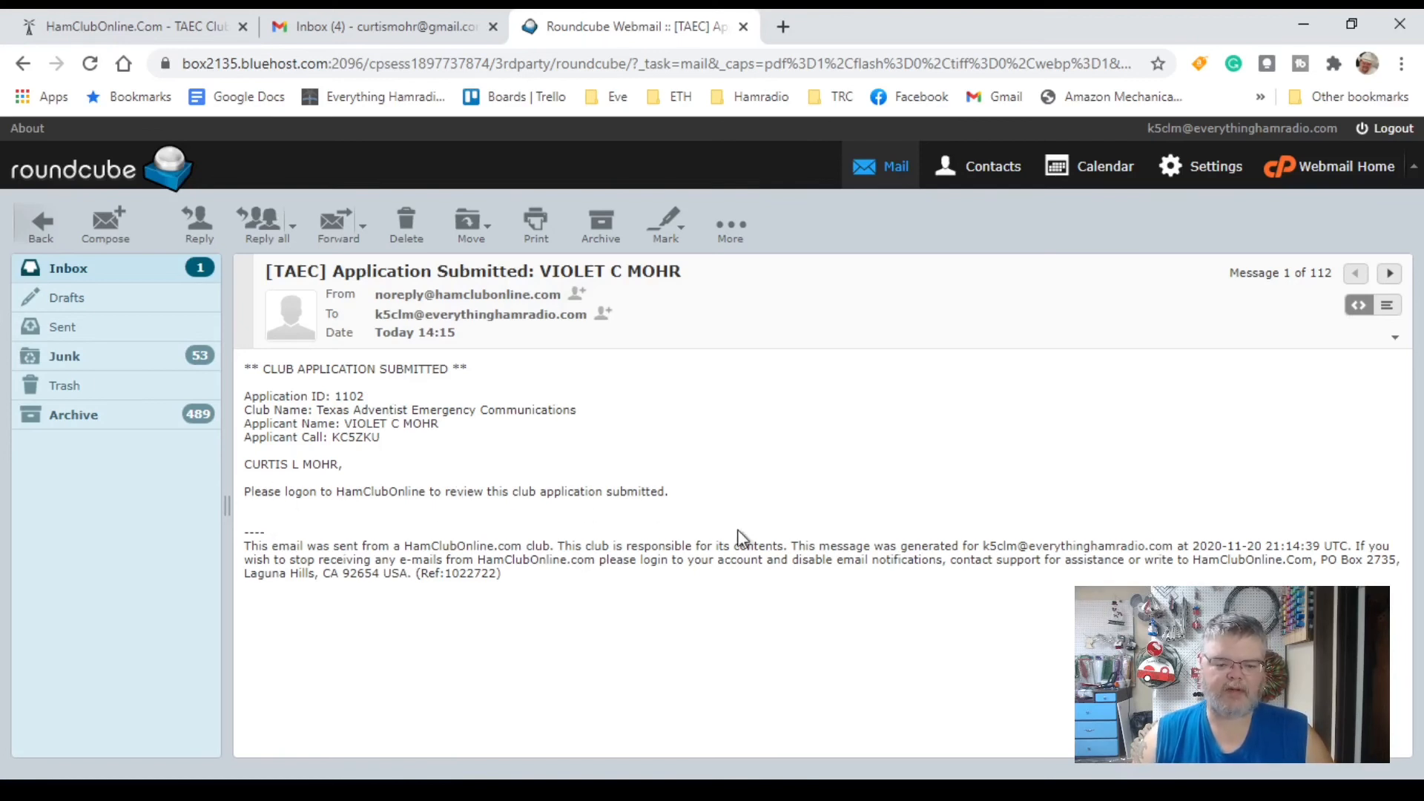
# Step: Go back from the '[TAEC] Application Submitted' email to the TAEC club home page
pyautogui.click(122, 27)
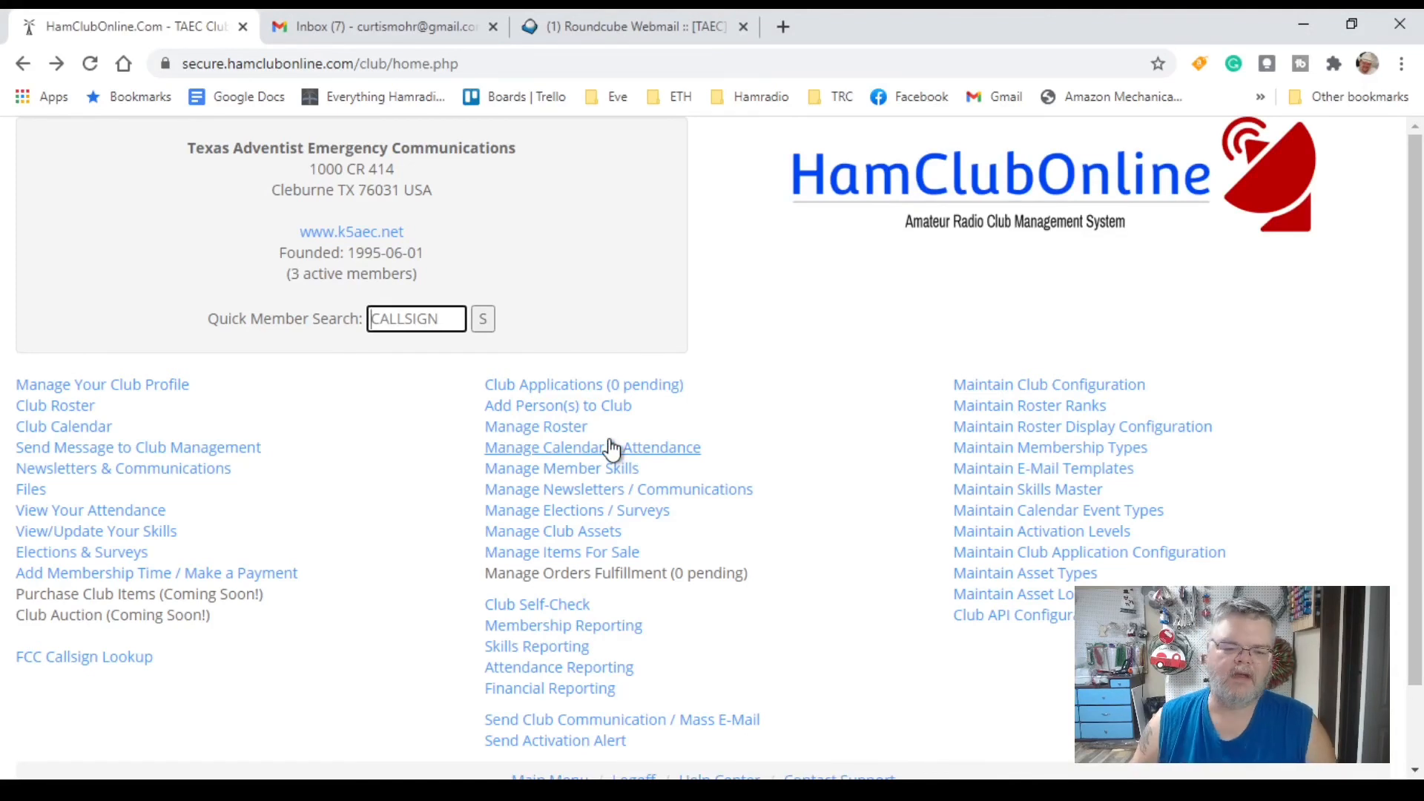
# Step: Open the applicant's entry under Club Applications to confirm its status reads Approved
pyautogui.click(507, 388)
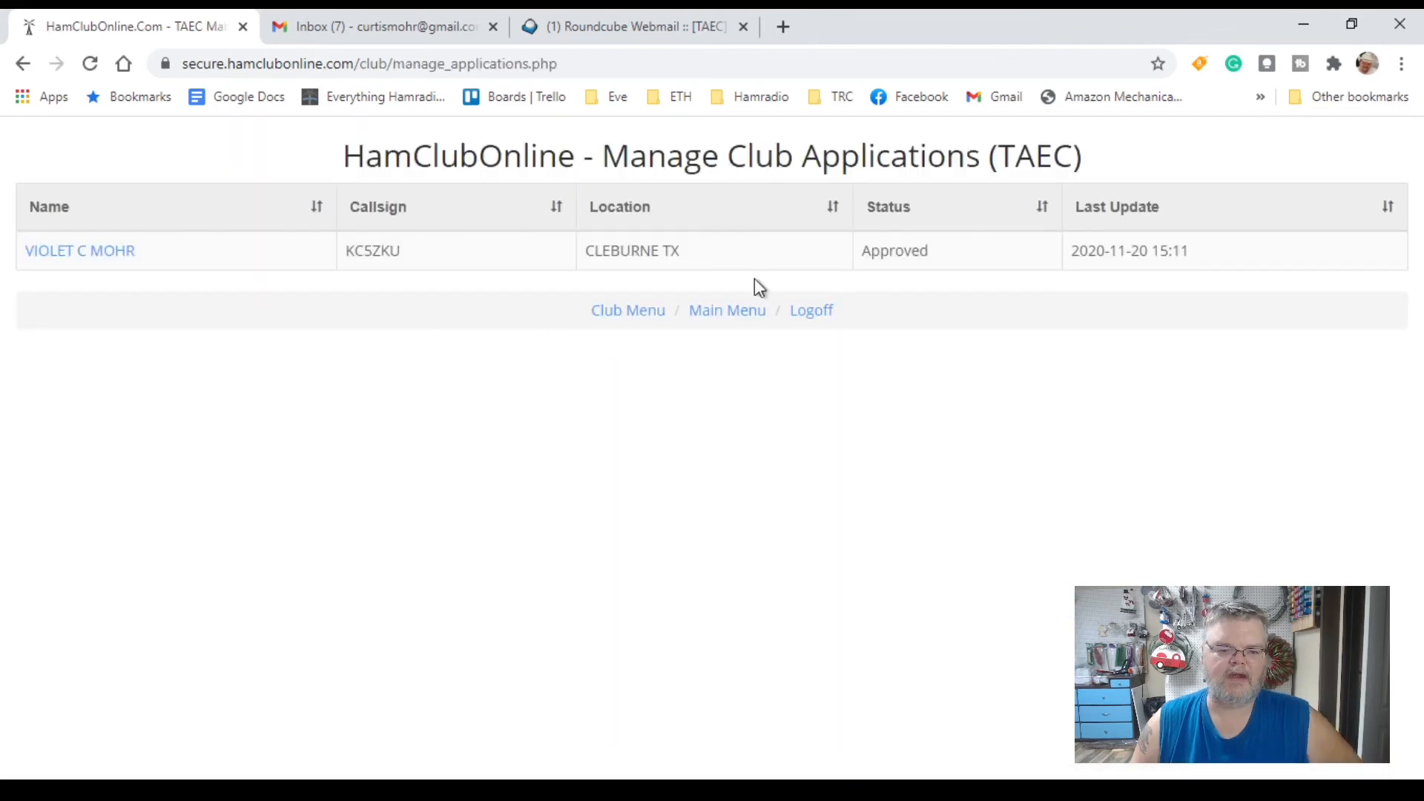
pyautogui.click(898, 252)
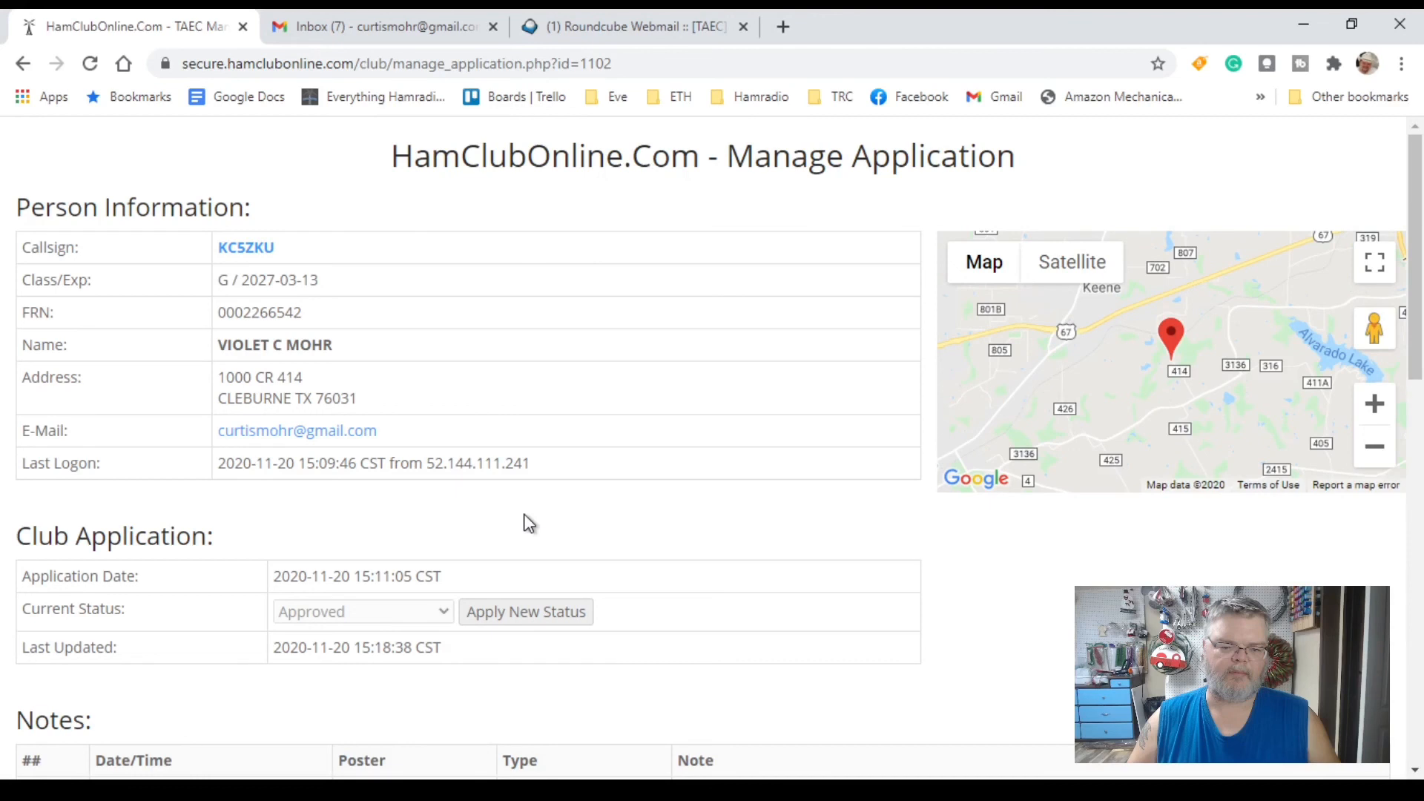
pyautogui.scroll(-3, 432, 506)
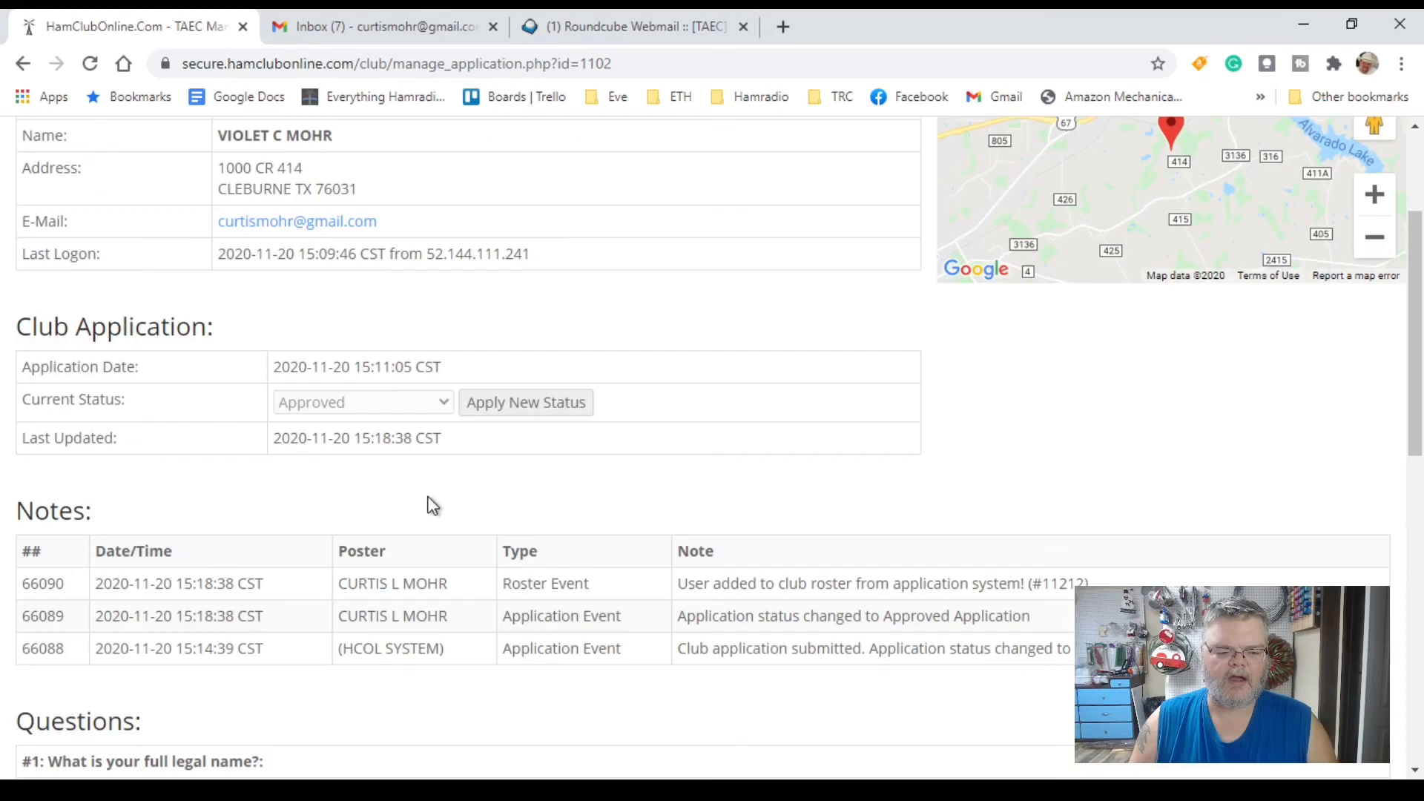
pyautogui.scroll(-14, 433, 506)
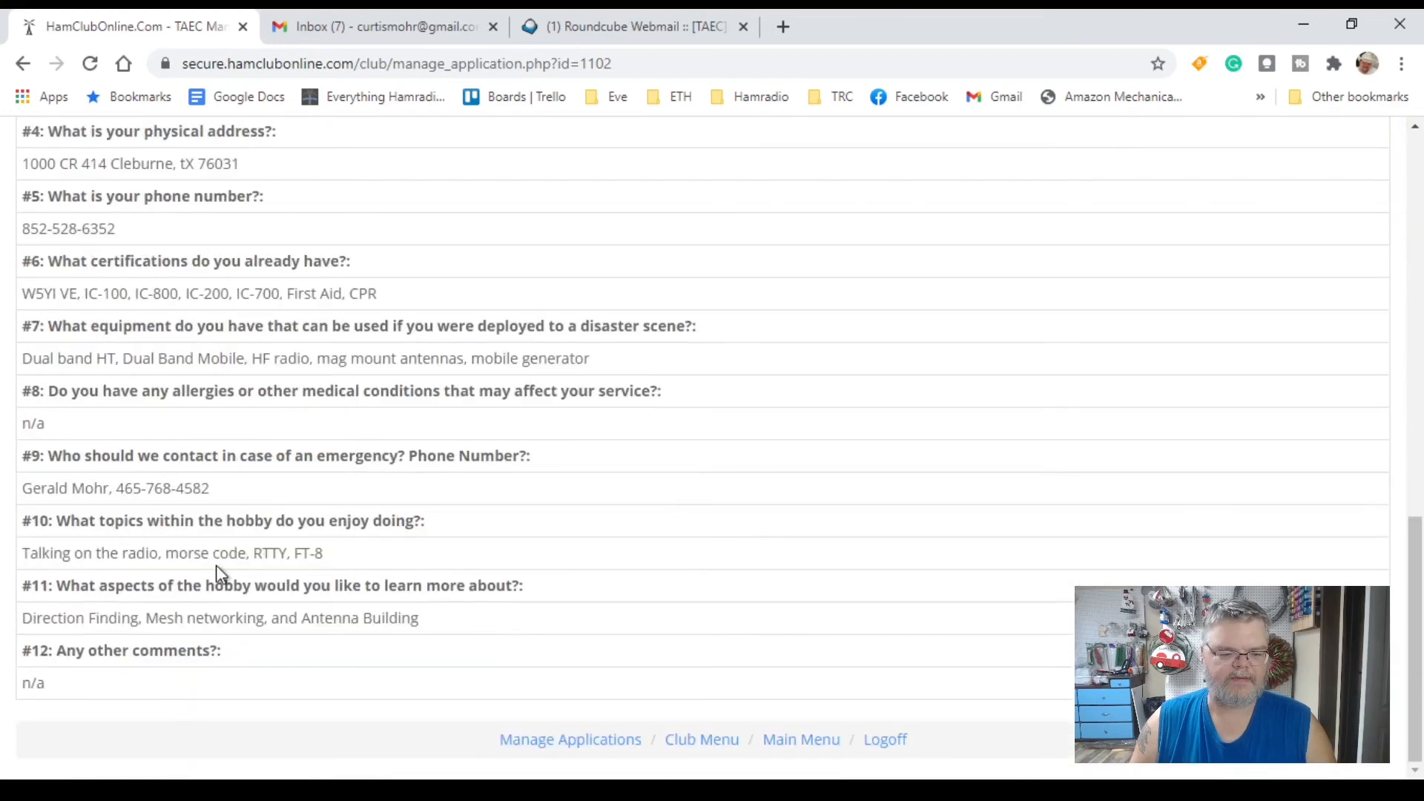
pyautogui.scroll(9, 216, 568)
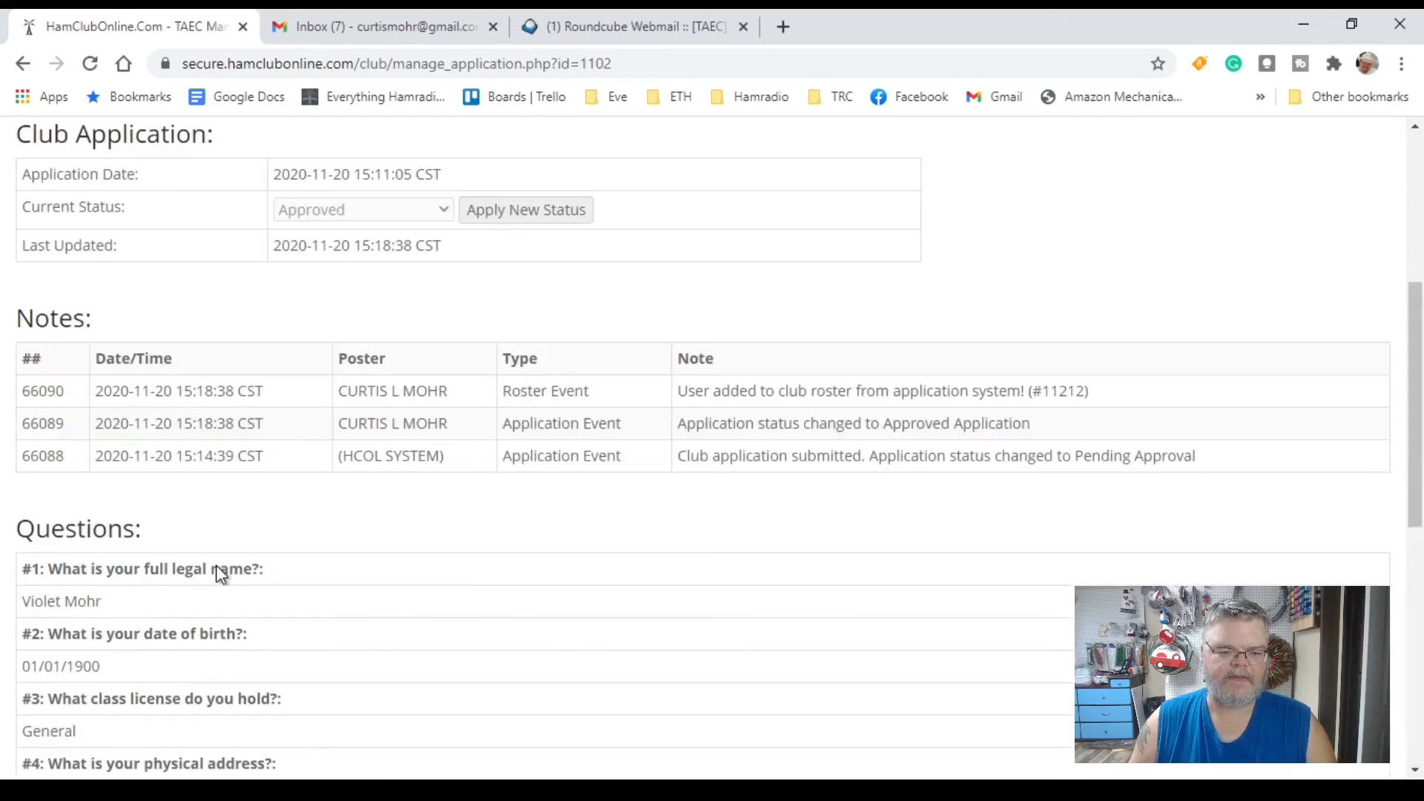